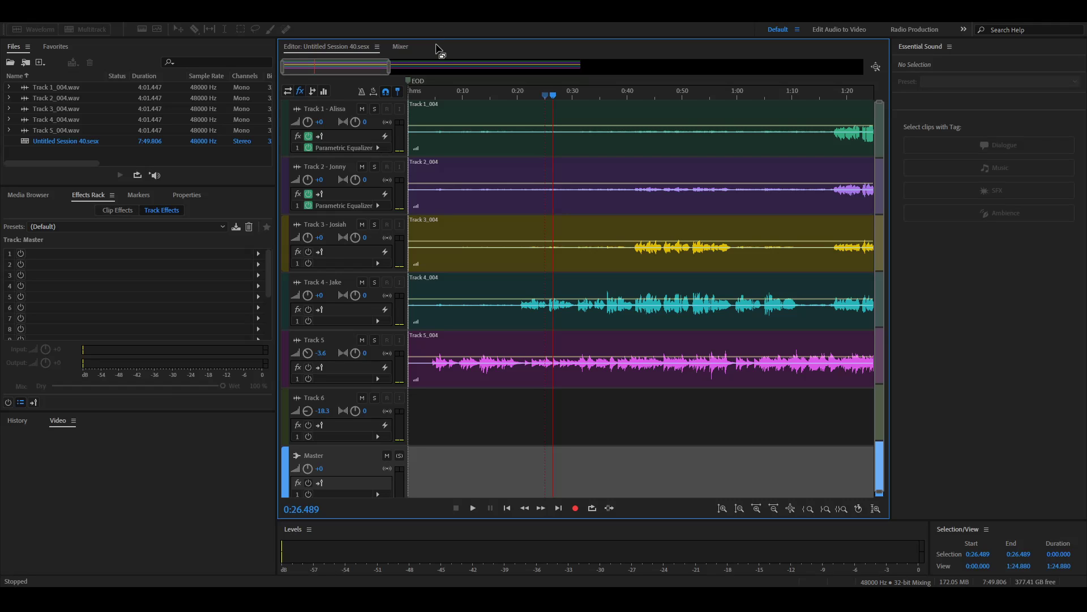
- Show the tracks' input and output routing and examine the full-length clips, selecting those on Track 1 and Track 5
click(287, 92)
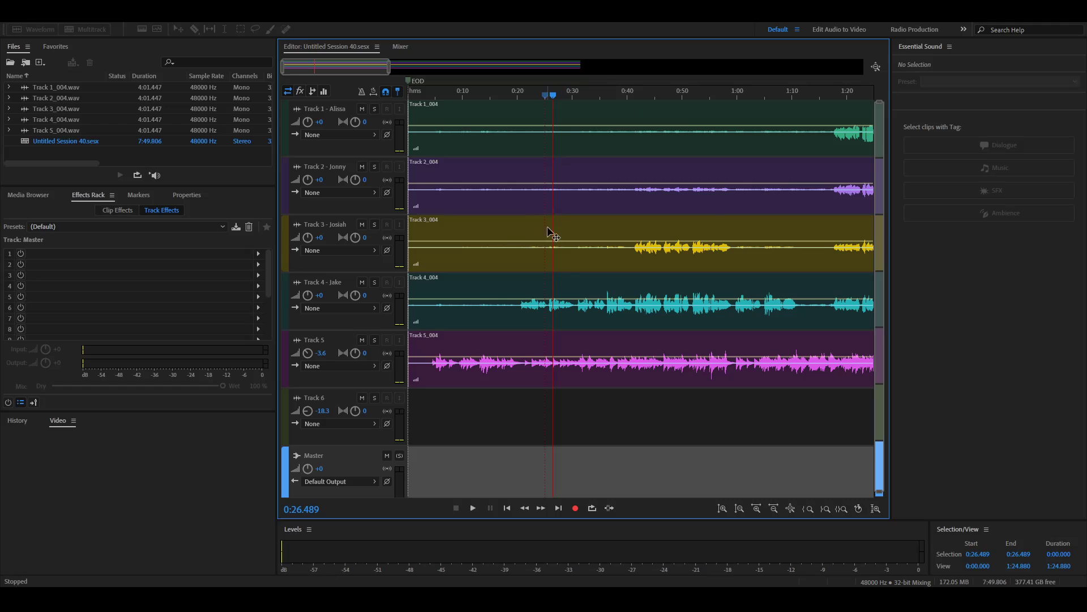
scroll(624, 201, down, 2)
scroll(620, 200, up, 2)
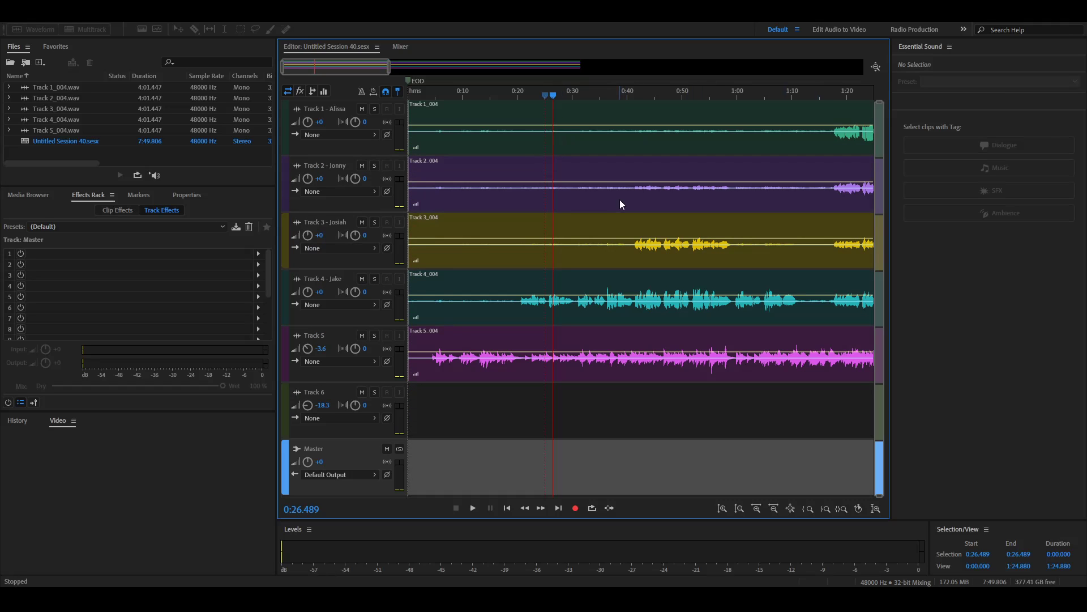
click(475, 431)
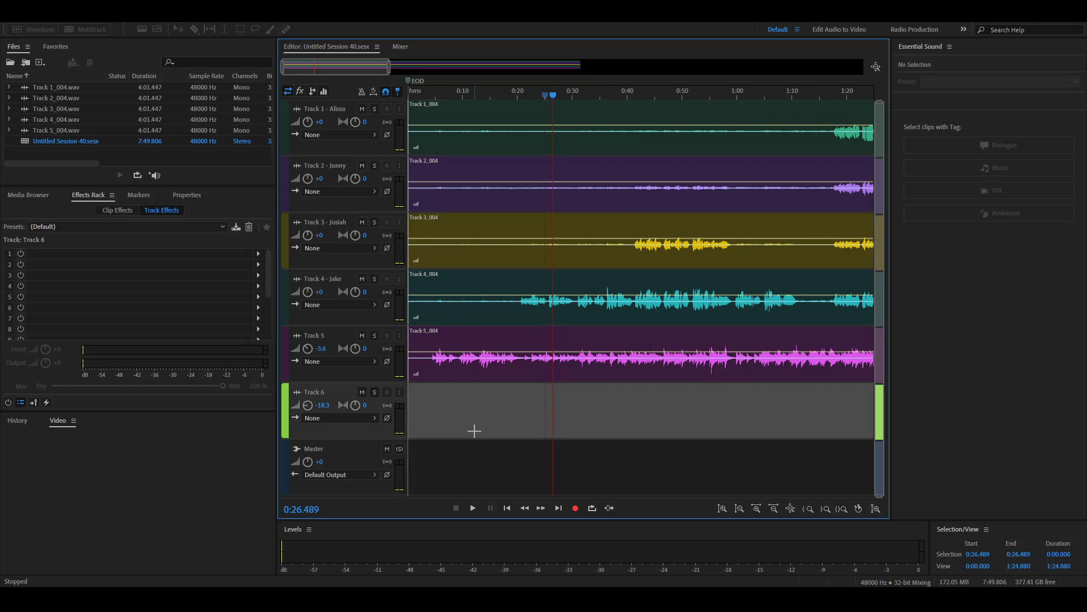
scroll(469, 419, down, 5)
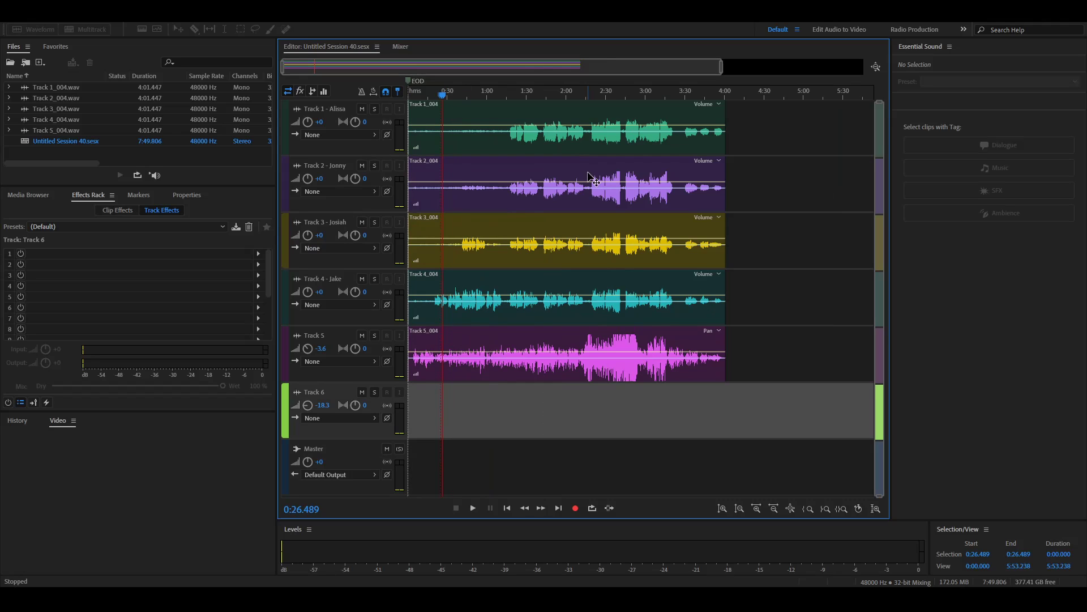
click(572, 143)
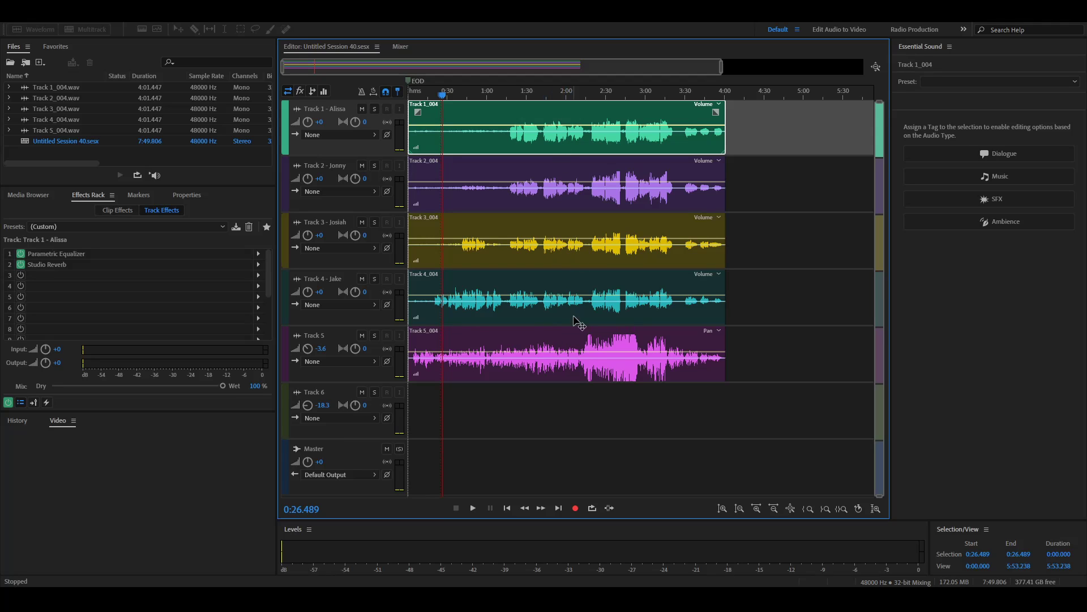
click(570, 374)
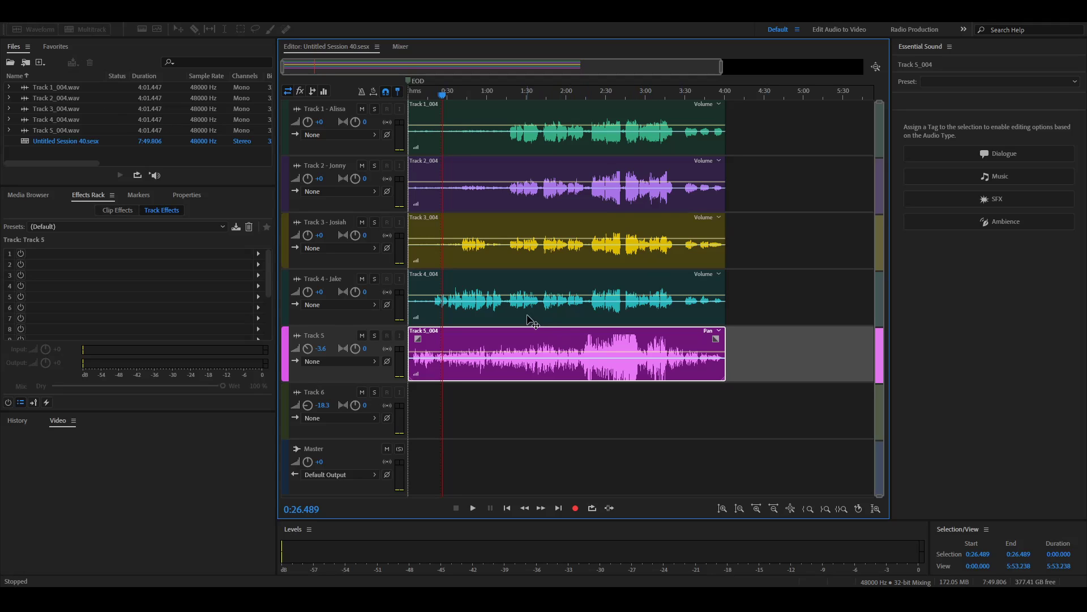
- Play the multitrack mix briefly from about 0:34
click(453, 95)
key(space)
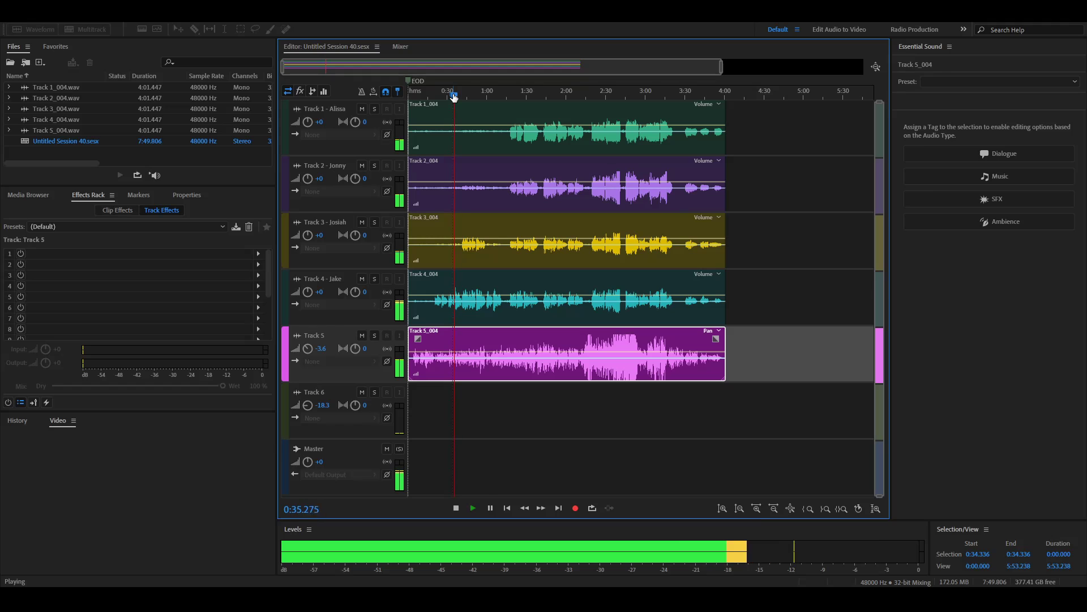
key(space)
scroll(443, 150, up, 2)
scroll(442, 151, down, 2)
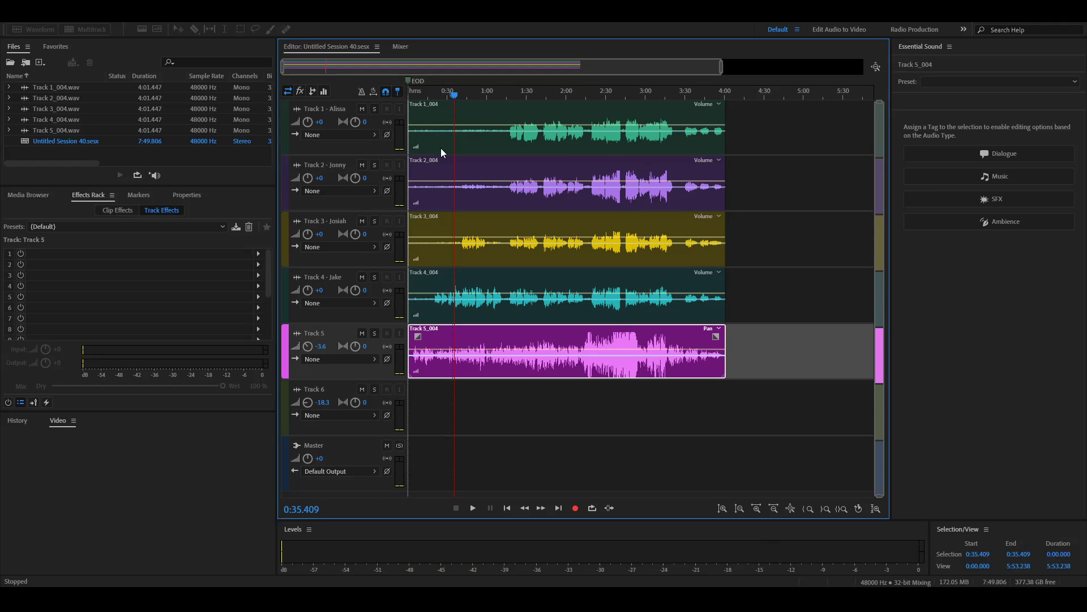
- Play the mix from about 0:21, where the Track 4 voice begins
click(459, 96)
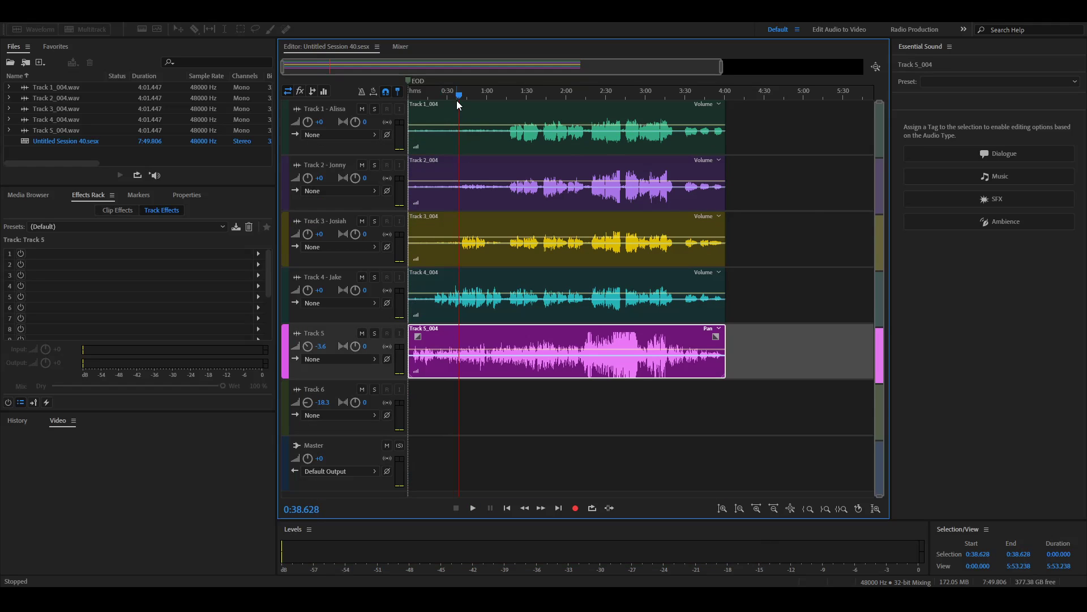
scroll(456, 105, up, 4)
drag(468, 96, 495, 112)
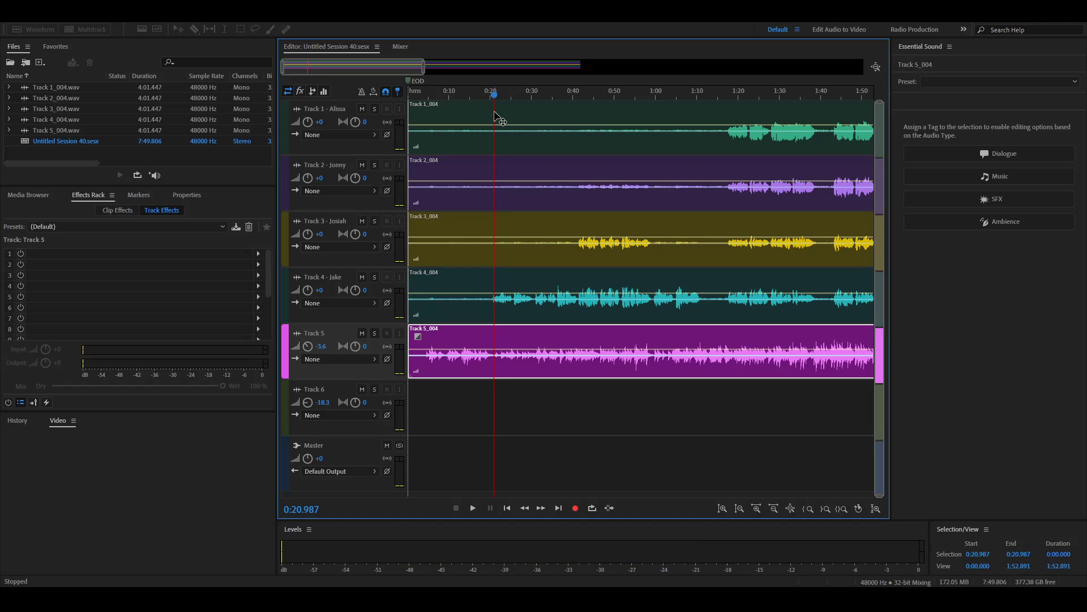
key(space)
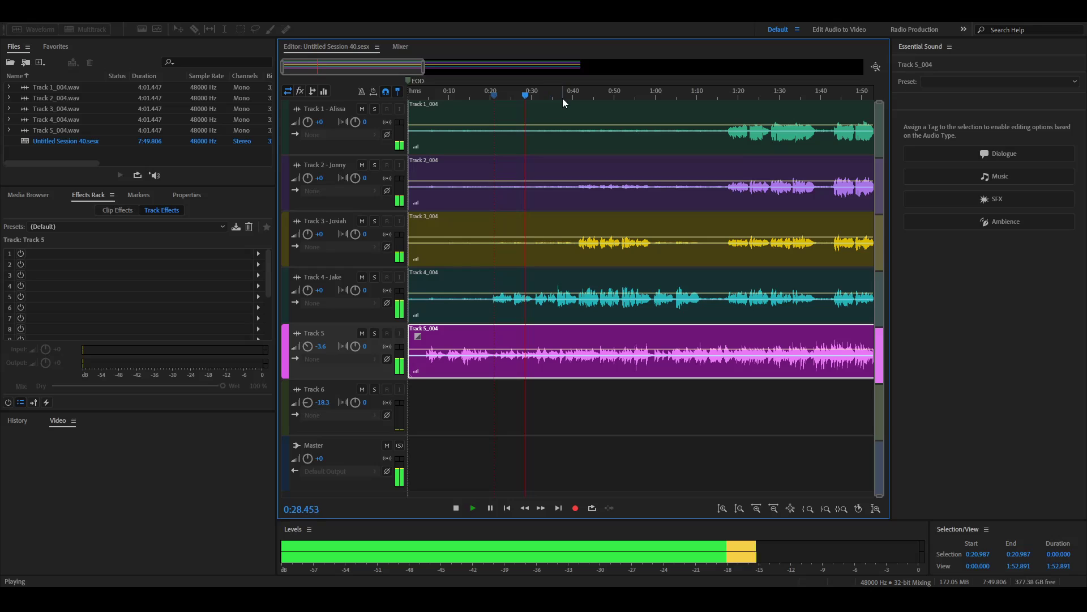
key(space)
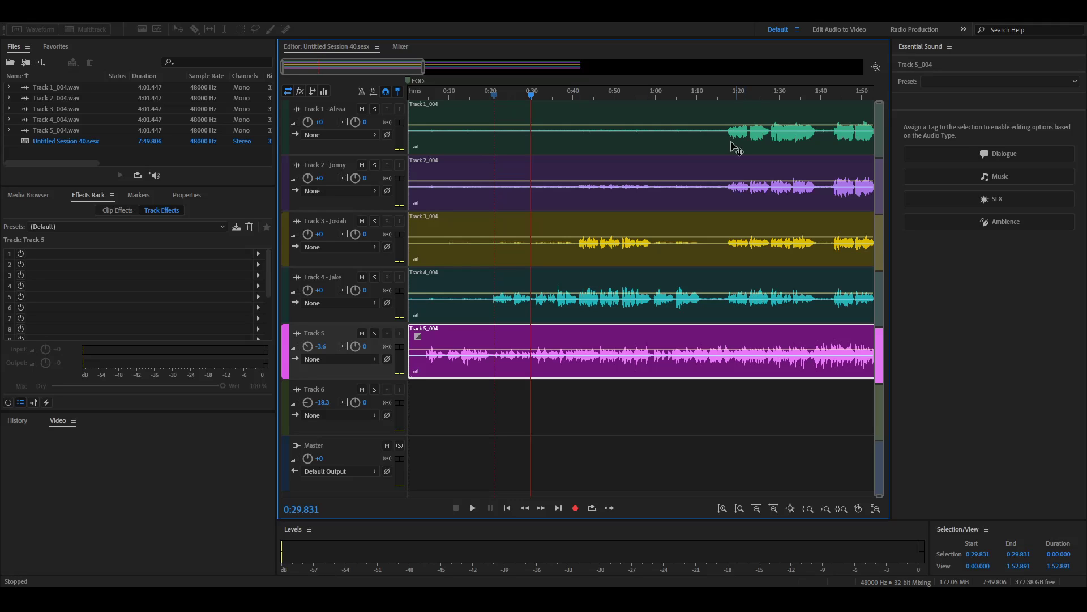
- Play the section from about 1:20, where several of the microphone tracks are active together
drag(413, 72, 469, 73)
click(553, 93)
key(space)
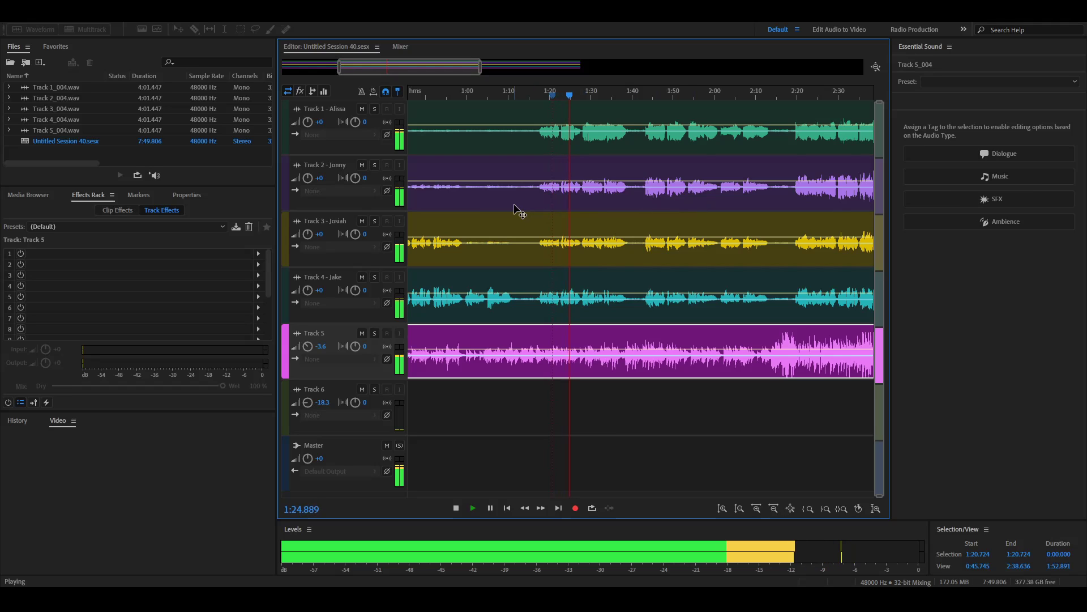
key(space)
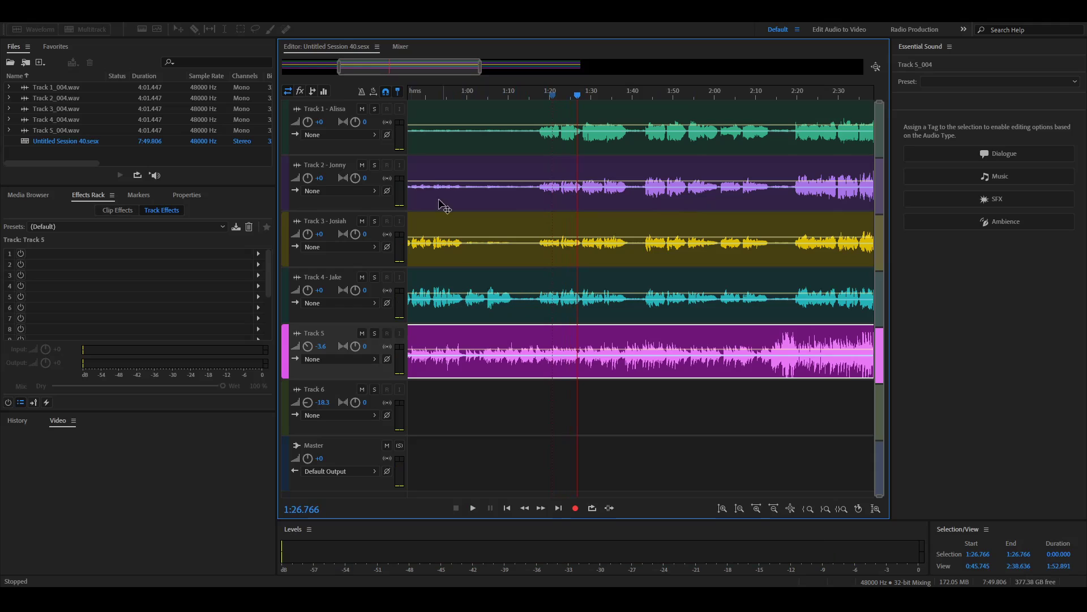
- Display the track effects and remove the Parametric Equalizer and Studio Reverb from Track 1
click(300, 92)
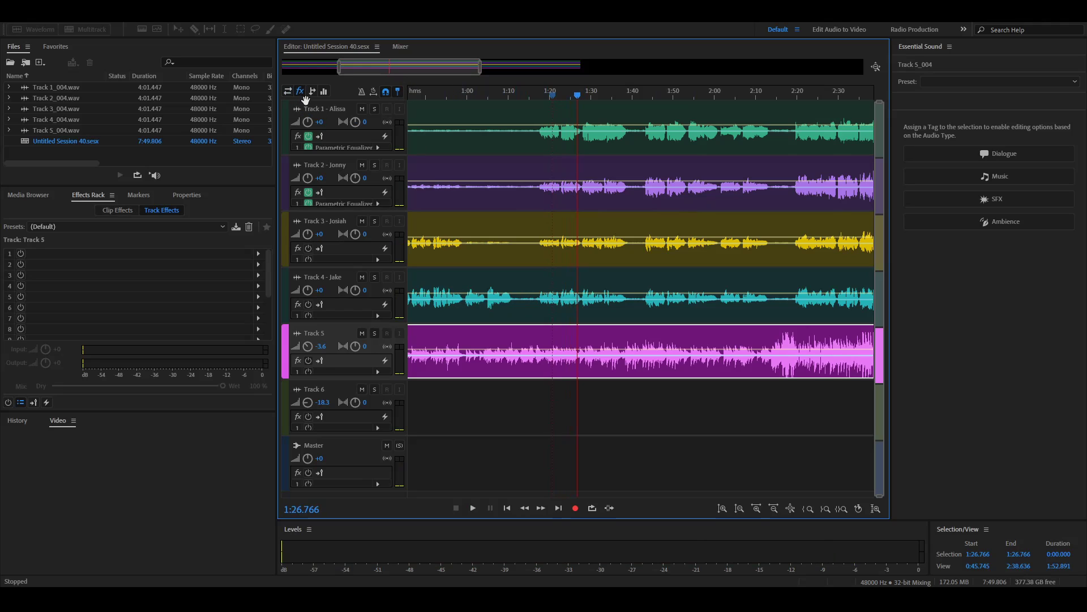
click(308, 137)
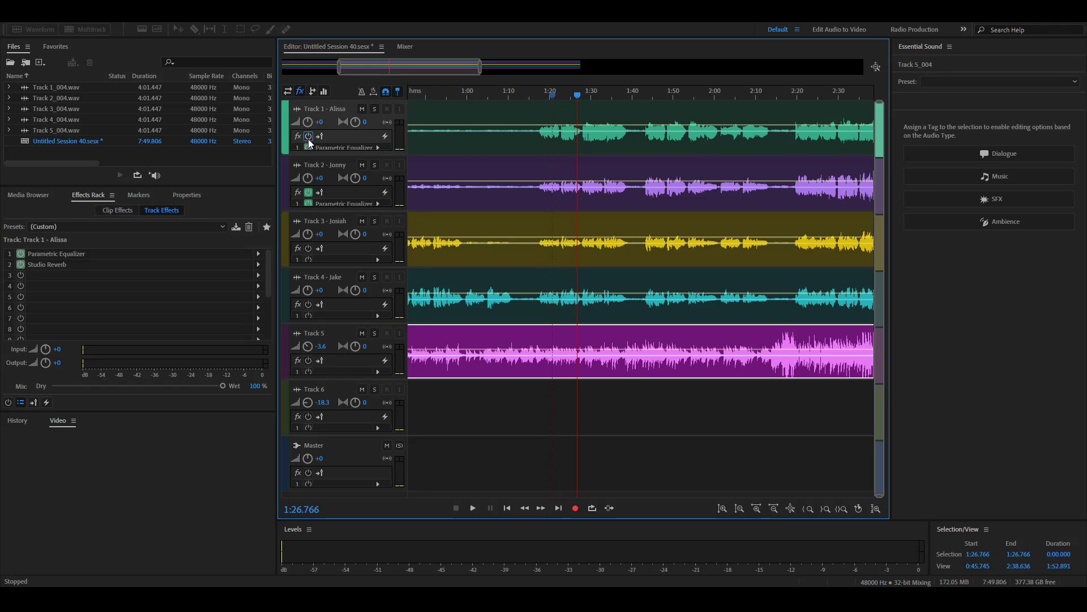
click(309, 137)
scroll(414, 126, up, 3)
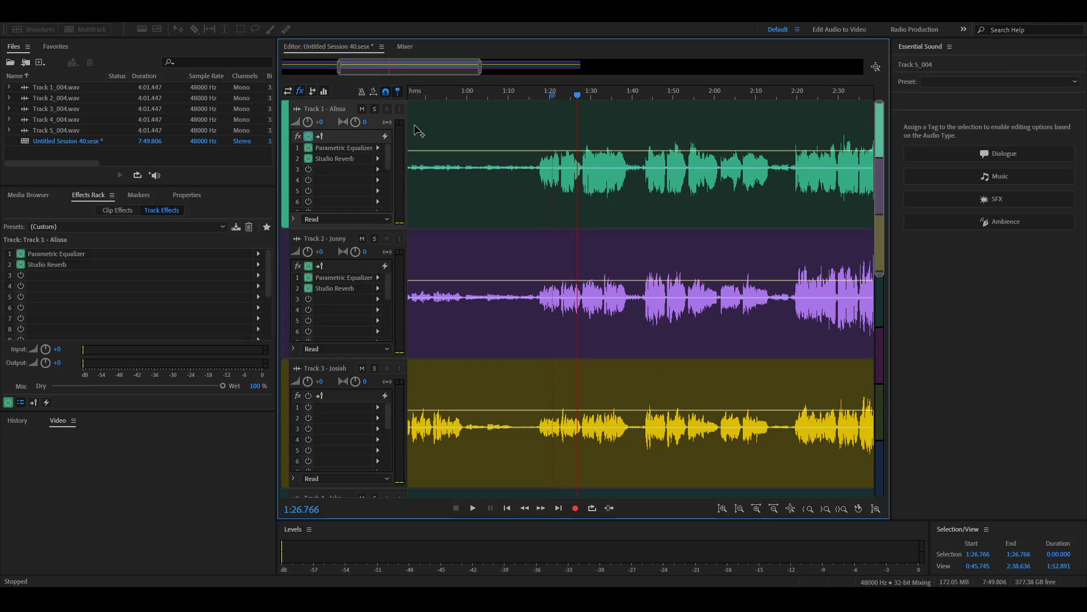
key(Delete)
click(338, 149)
key(Delete)
- Remove the Parametric Equalizer and Studio Reverb from Track 2
click(338, 277)
key(Delete)
click(338, 287)
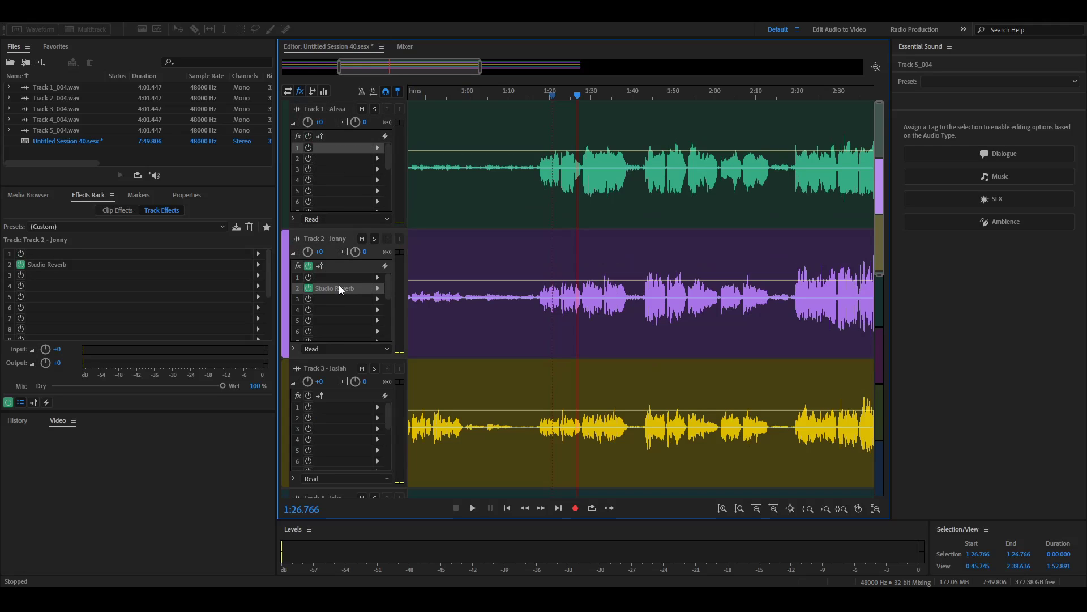
key(Delete)
- Listen to the mix without effects from about 1:26, and replay it from about 1:31
click(573, 94)
key(space)
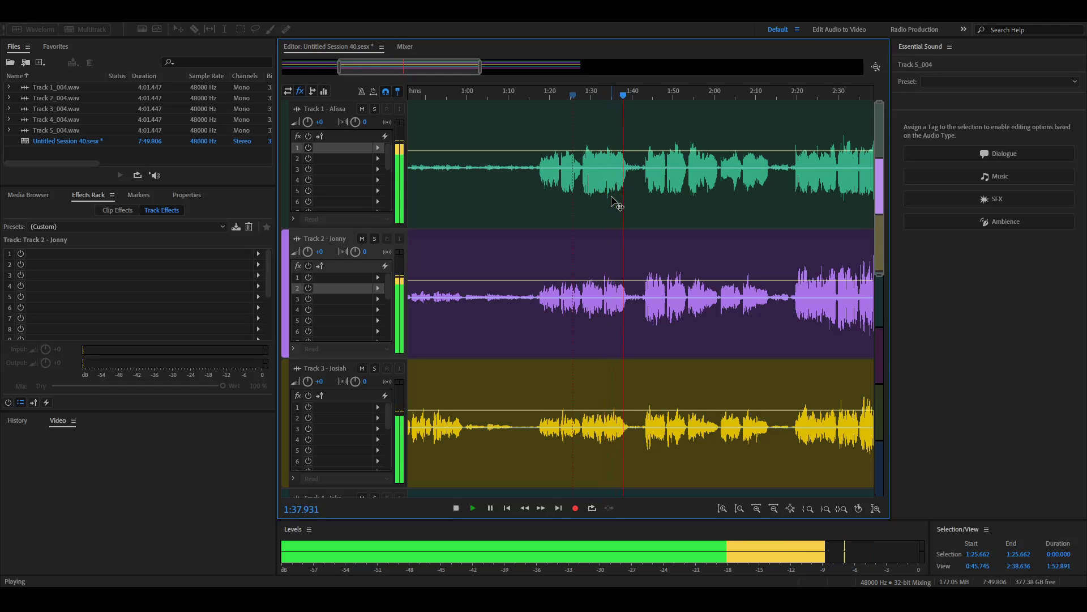
key(space)
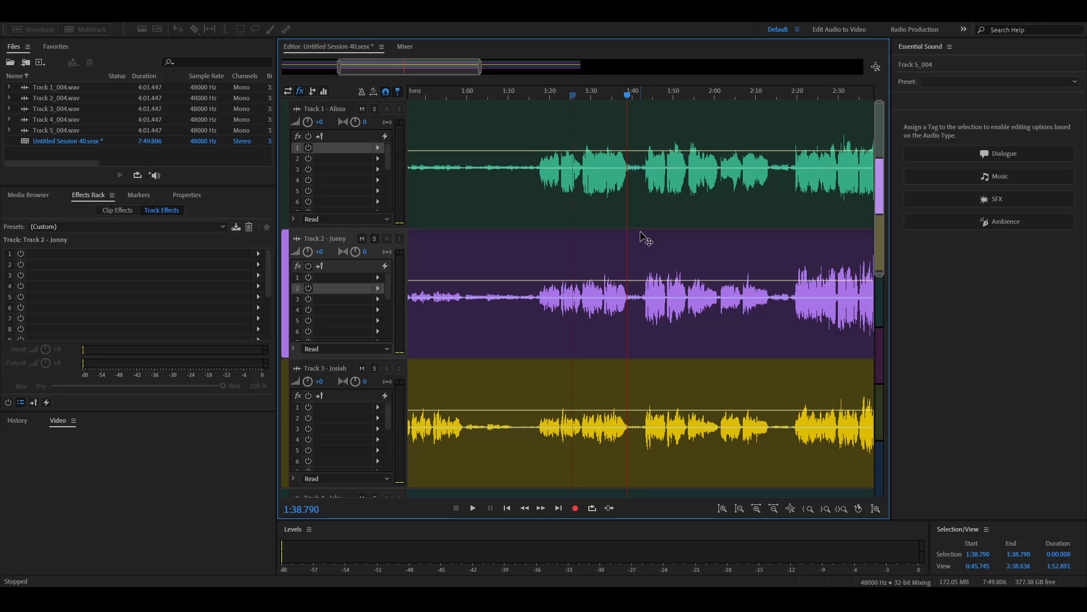
click(597, 96)
key(space)
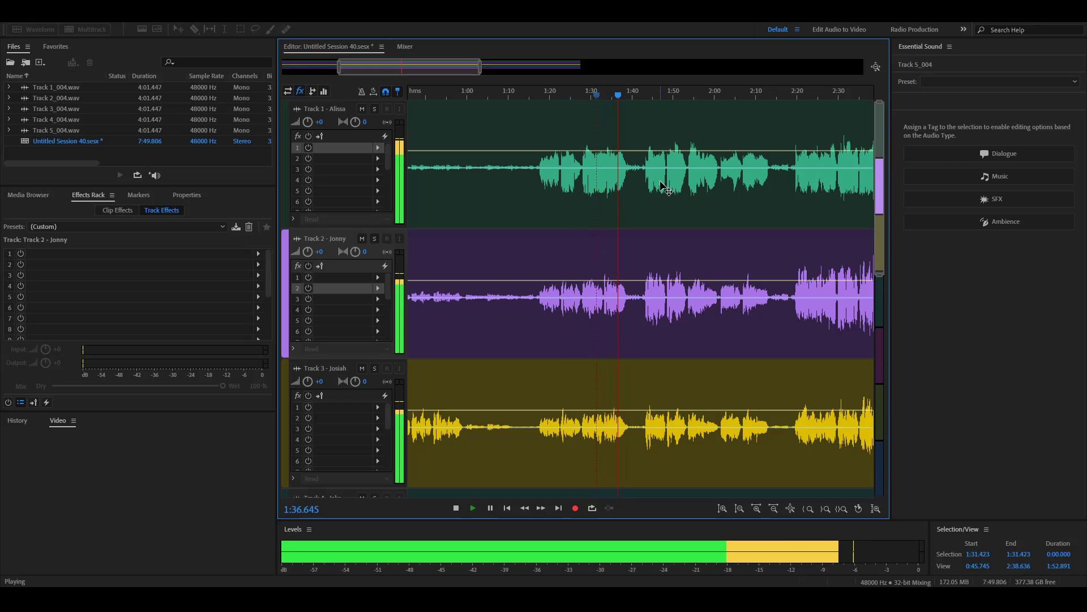
key(space)
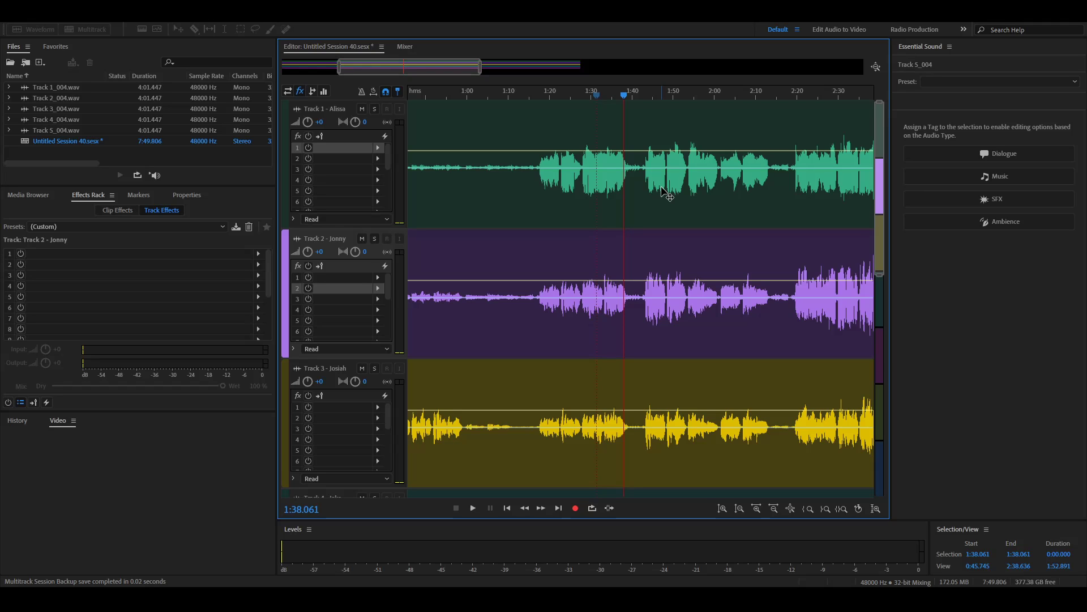
- Open the Track 1 clip in the waveform editor and show its full length
scroll(575, 214, down, 2)
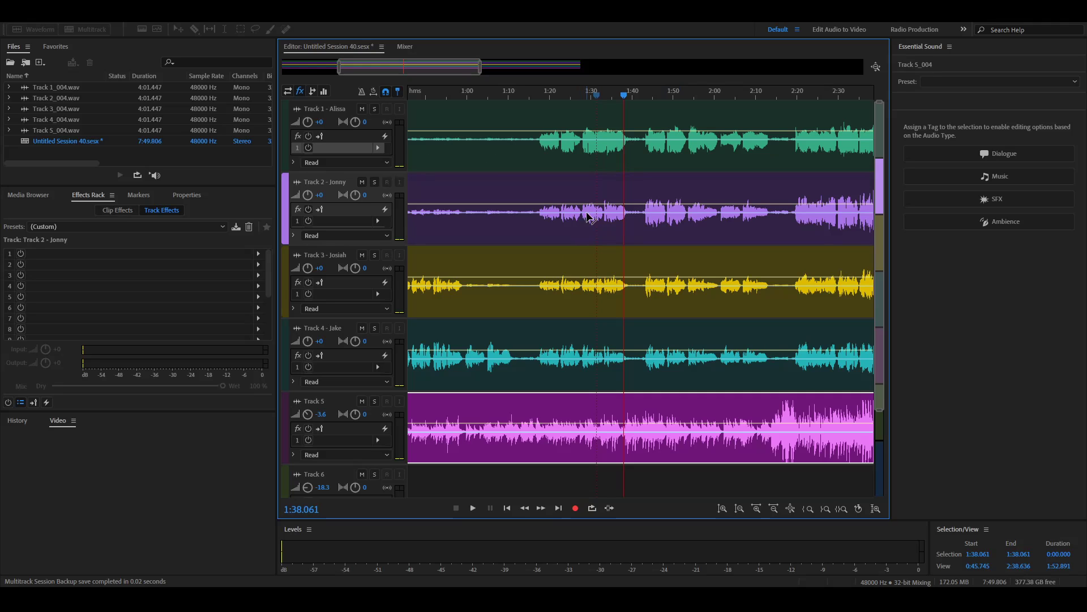
click(571, 148)
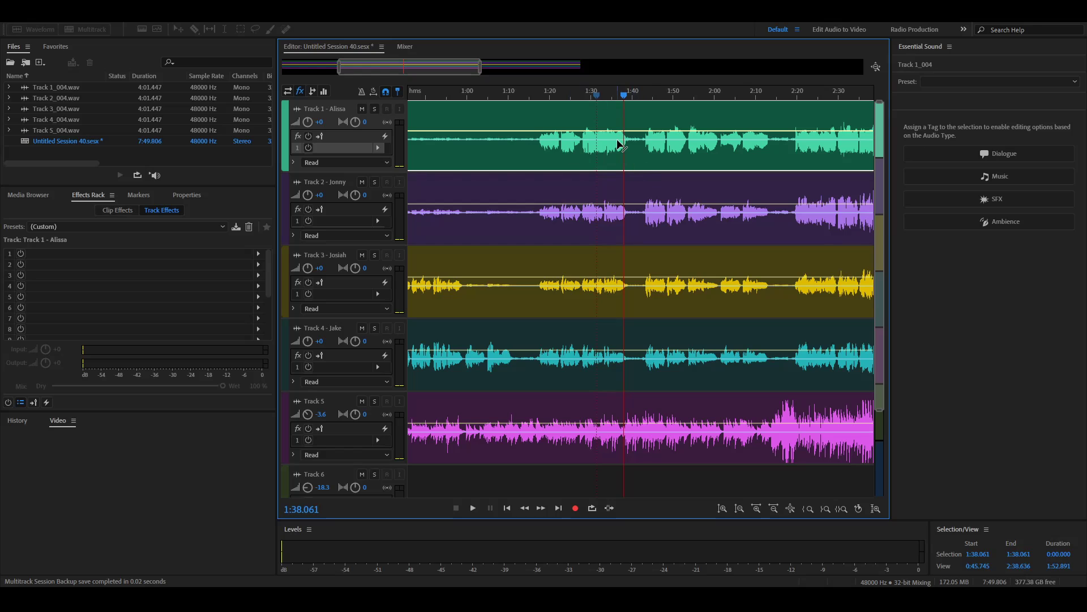
double_click(550, 156)
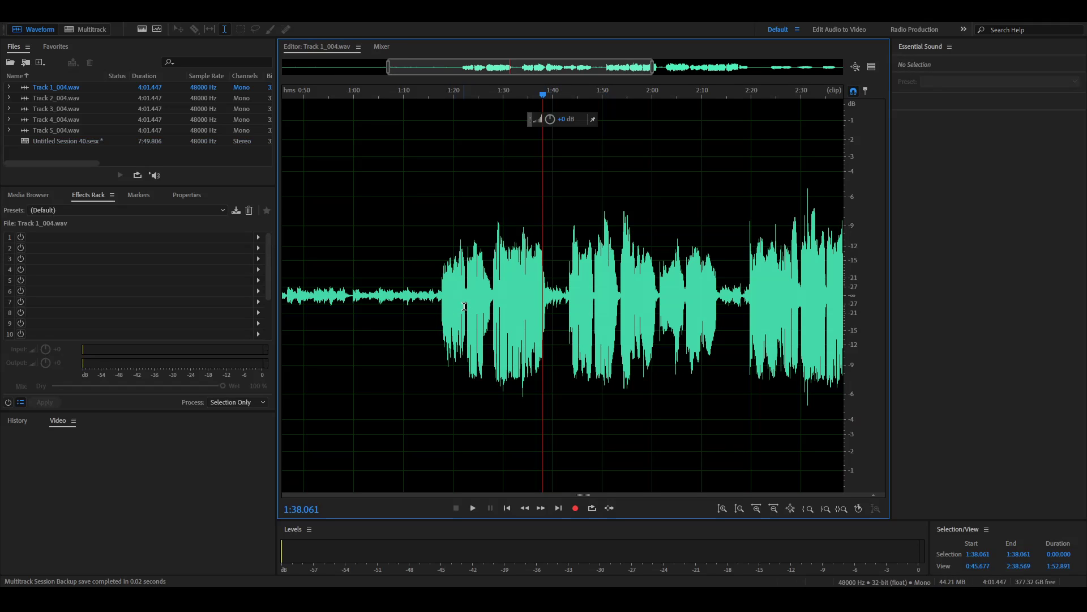
scroll(484, 279, down, 3)
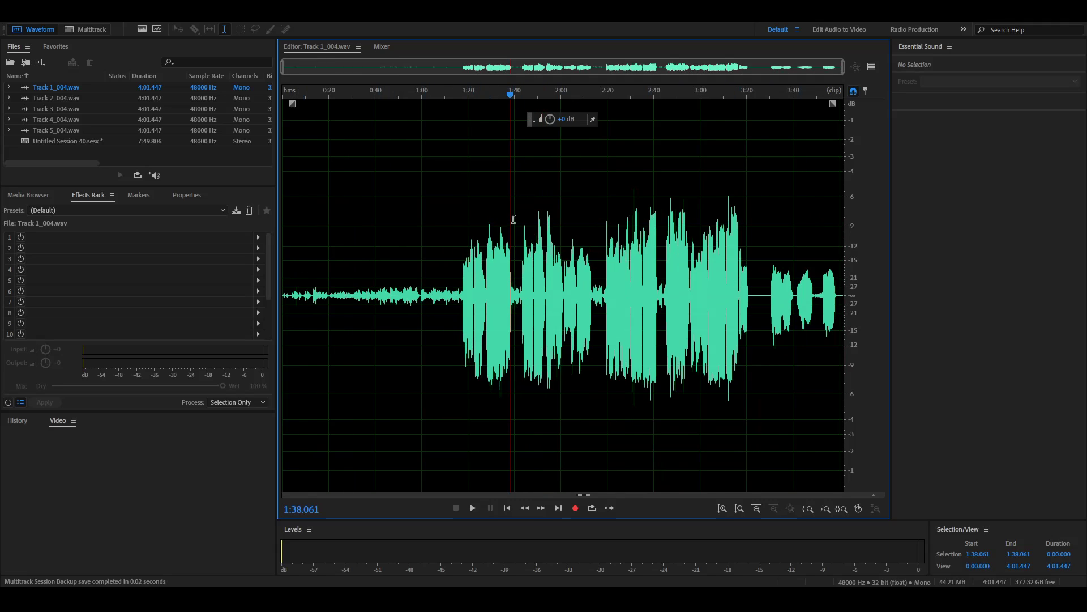
- Select Track 1's quiet opening from 0:00 to about 1:15.8 and lower its gain to silence
click(458, 296)
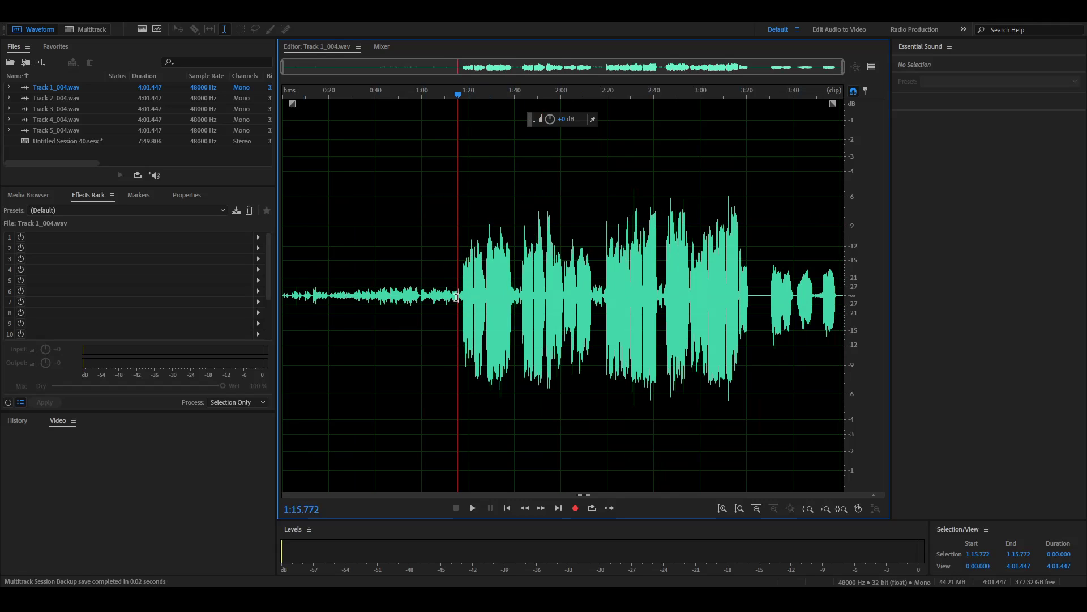
drag(457, 295, 199, 317)
click(349, 291)
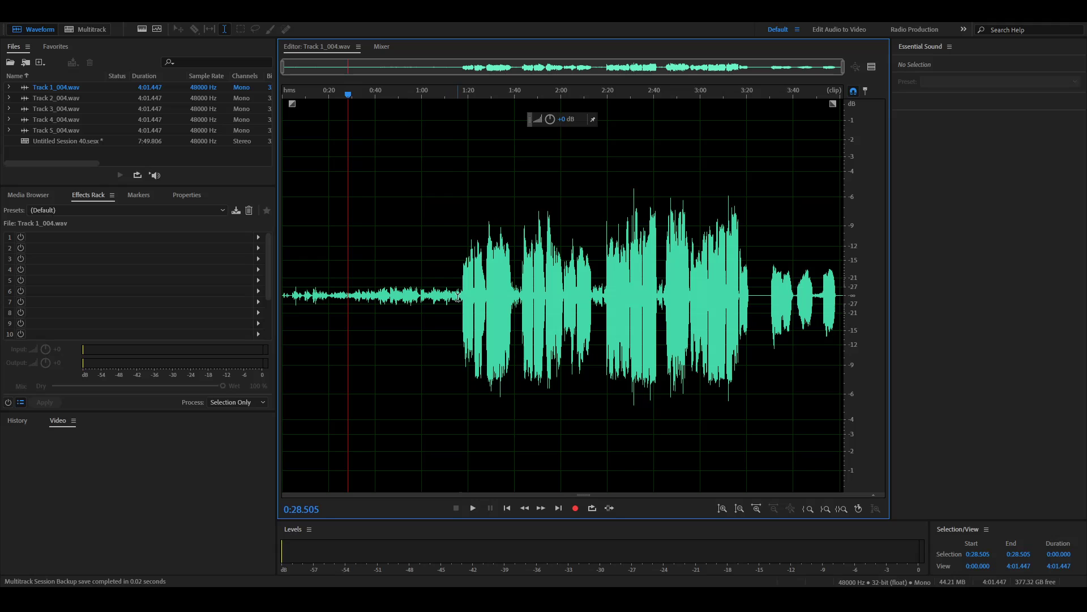
drag(458, 297, 105, 302)
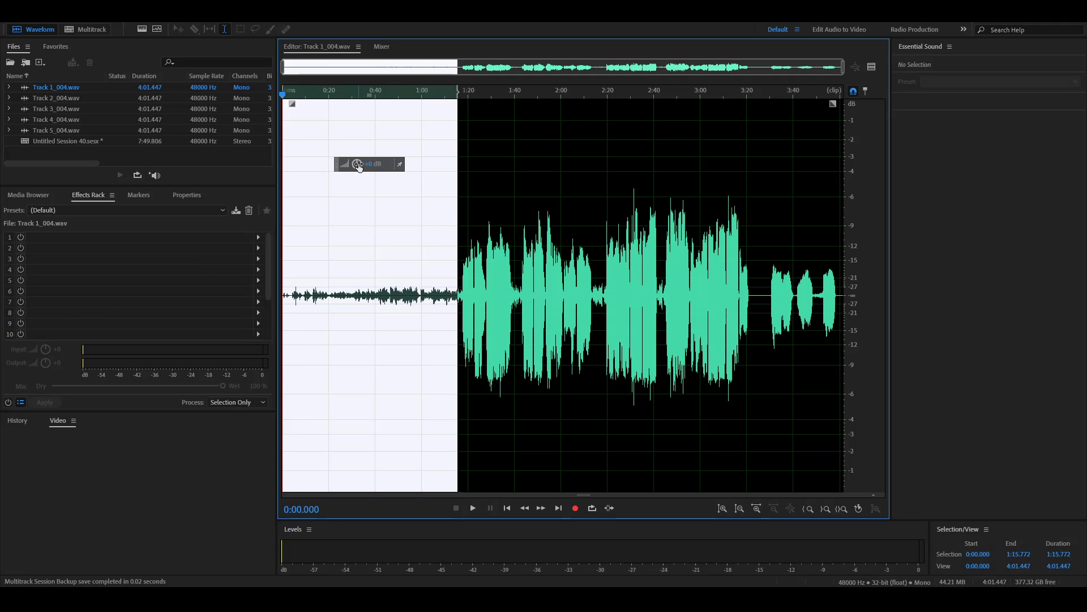
drag(357, 164, 31, 300)
click(309, 306)
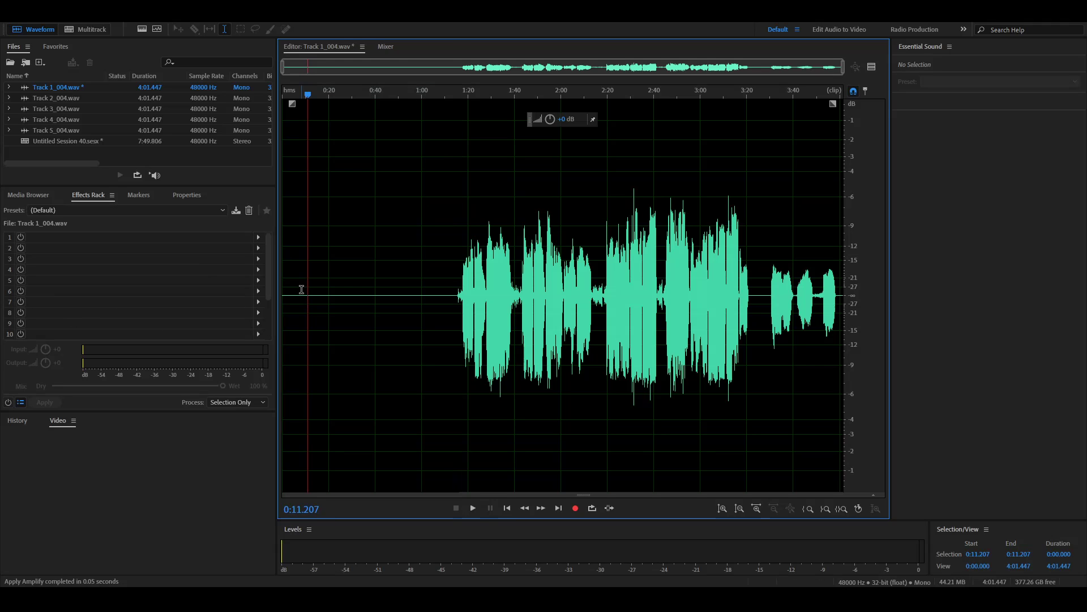
drag(301, 289, 389, 297)
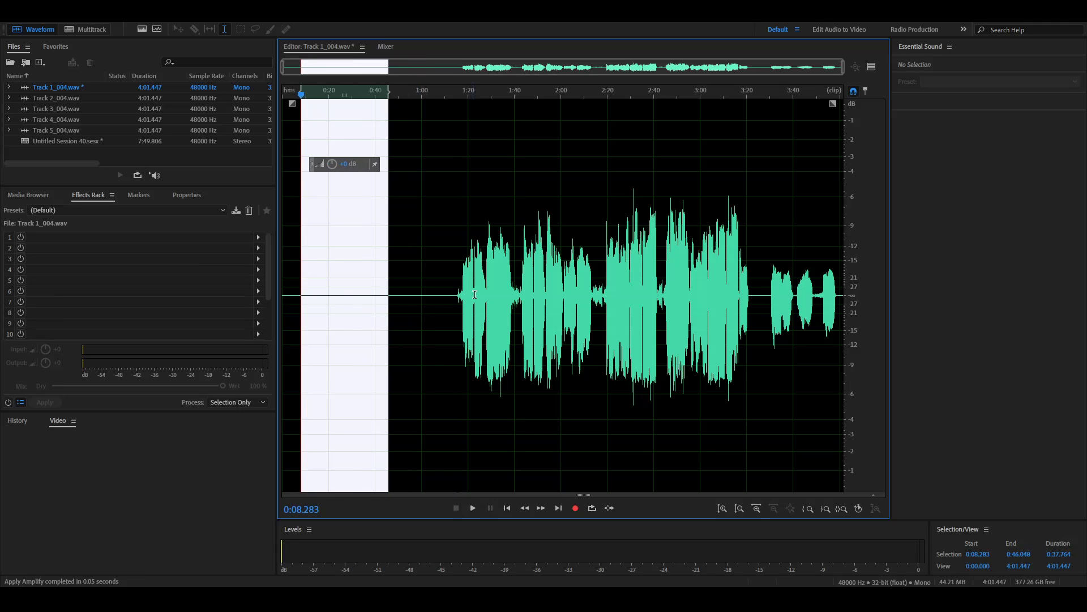
- Listen to the low-level sound between phrases in the Track 1 waveform from 1:40
scroll(556, 274, up, 5)
click(349, 300)
key(space)
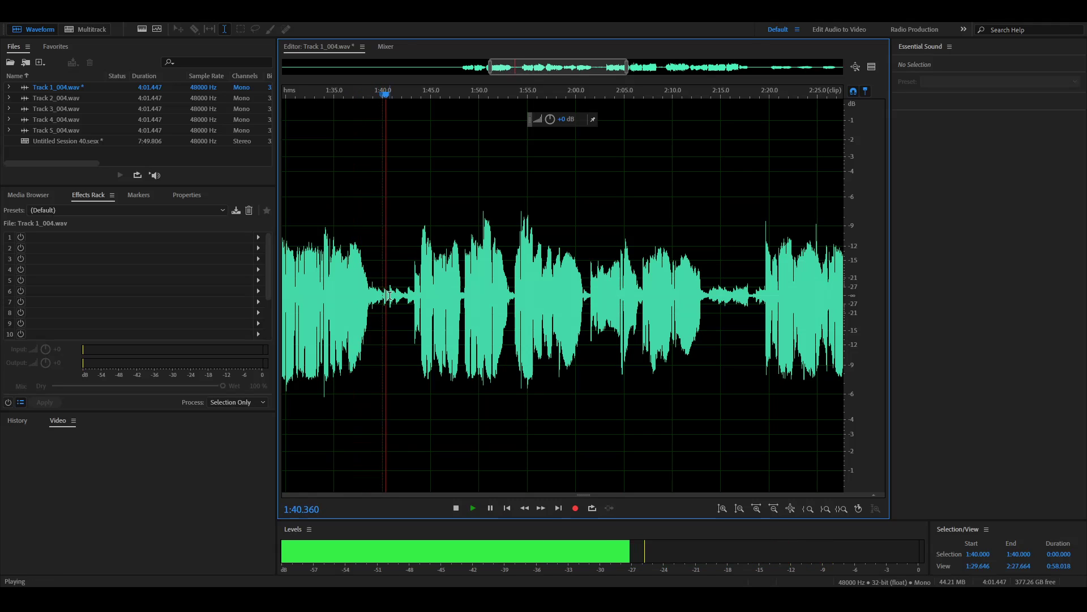
key(space)
- Silence the gap between phrases from about 1:38.7 to 1:42.8 by lowering the selection's gain
click(410, 297)
drag(409, 298, 370, 297)
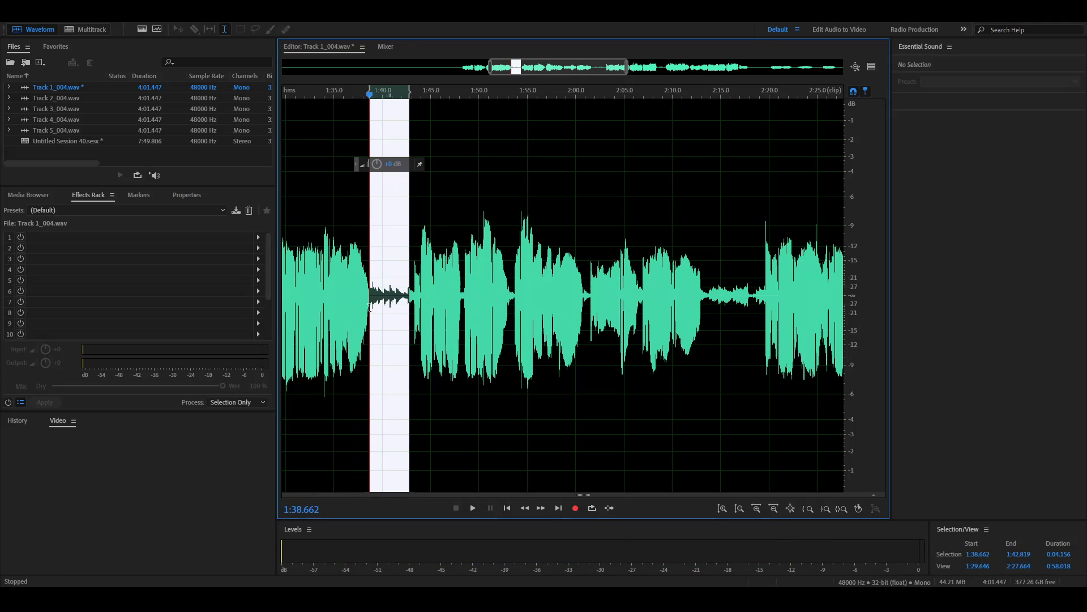
drag(377, 164, 171, 218)
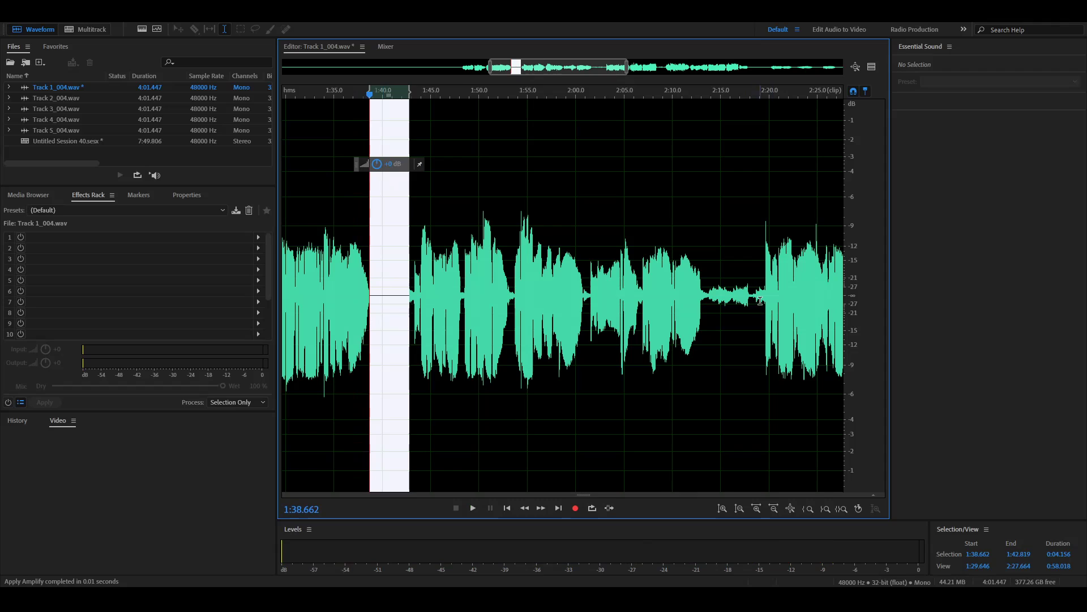
- Silence the Track 1 gap between phrases from about 2:13.4 to 2:19.3 by lowering the selection's gain
drag(762, 299, 706, 306)
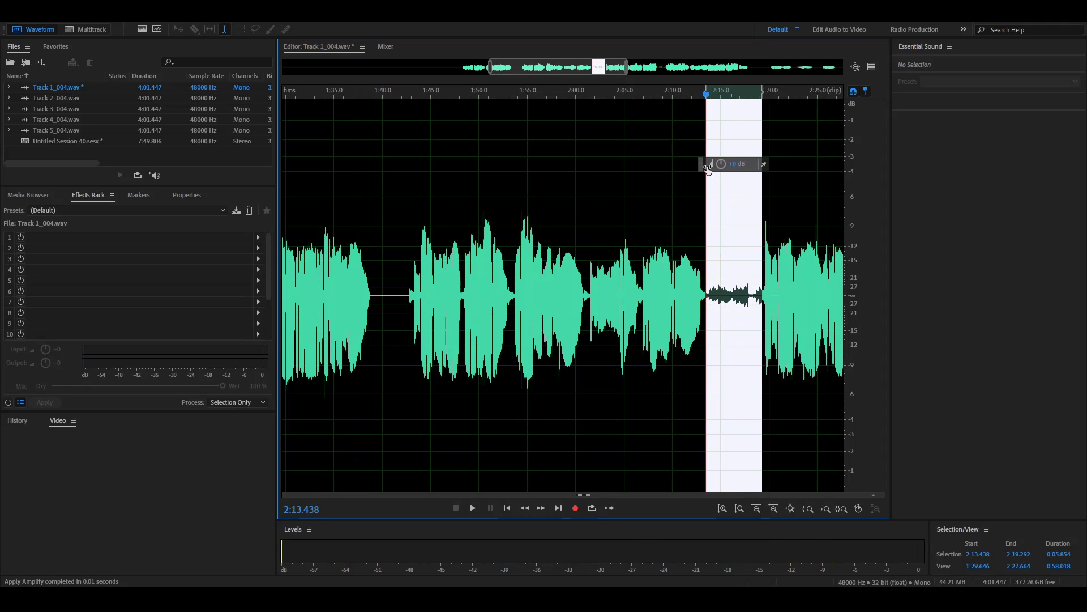
drag(721, 163, 542, 212)
click(701, 286)
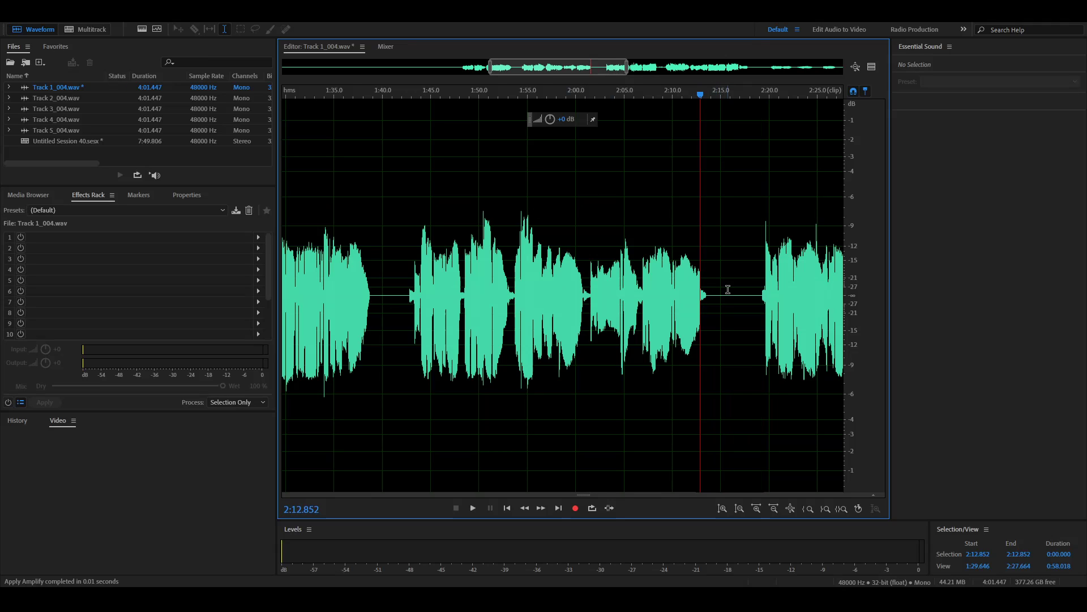
drag(729, 288, 744, 294)
scroll(484, 286, down, 4)
- Normalize the full length of the Track 1 clip and apply the Single-band Compressor to it
click(395, 249)
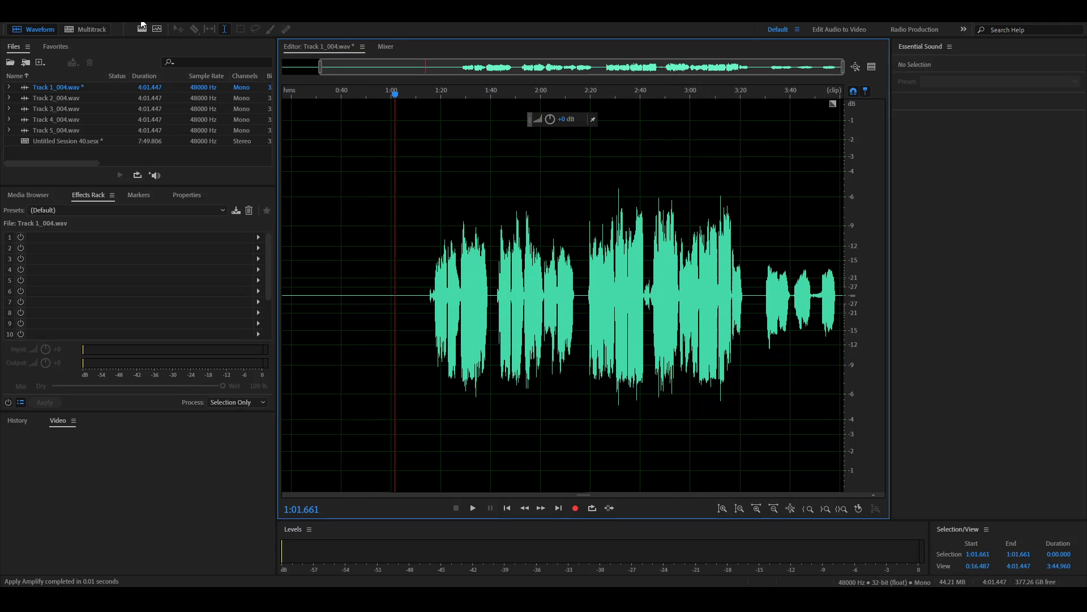
click(184, 156)
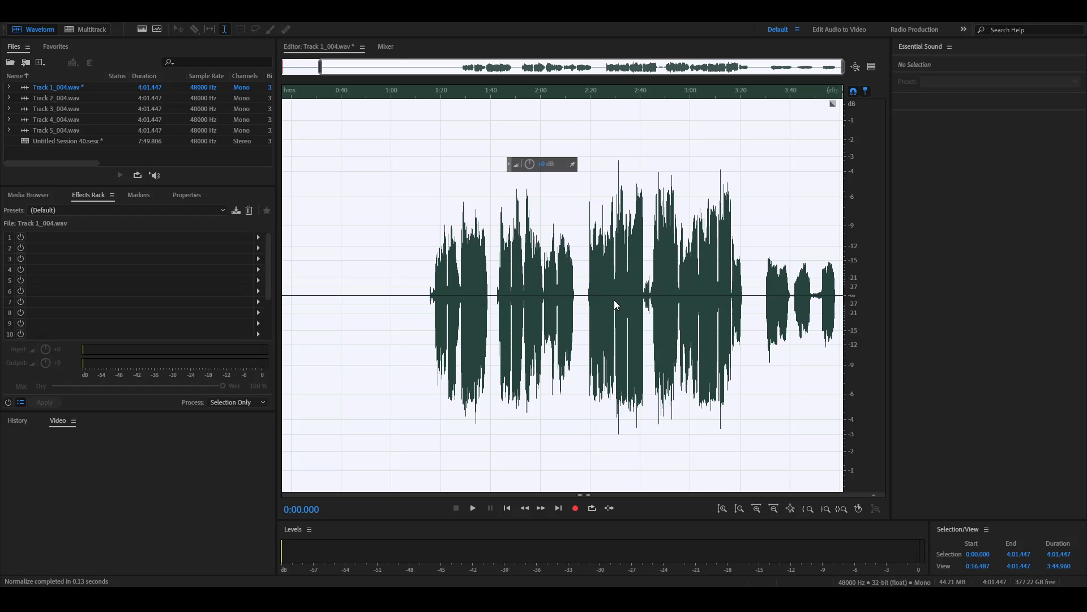
click(596, 336)
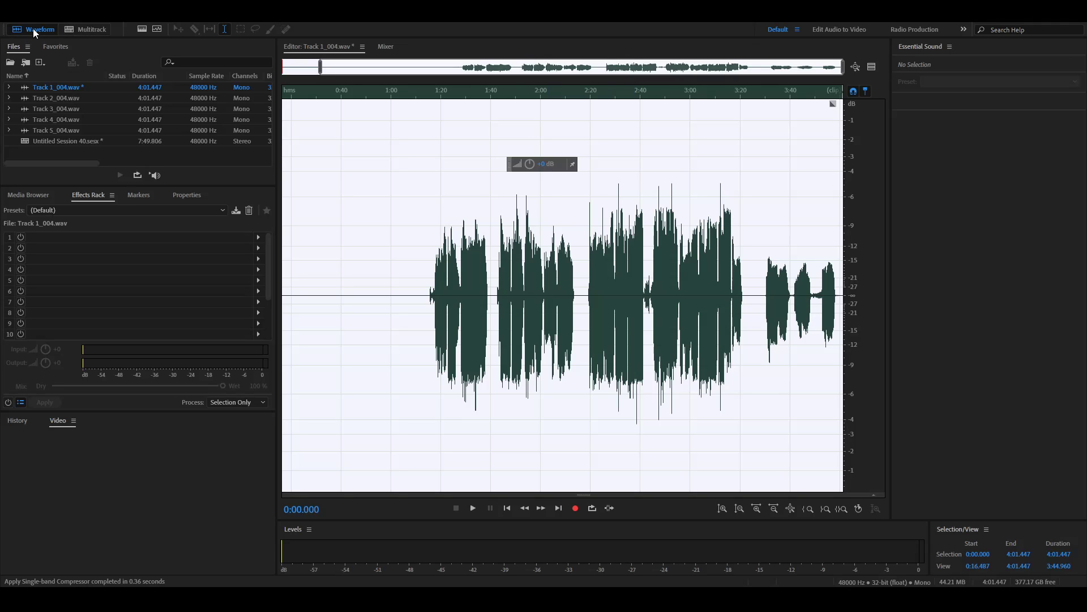
- Return to the multitrack session and open the Track 2 clip in the waveform editor
click(86, 29)
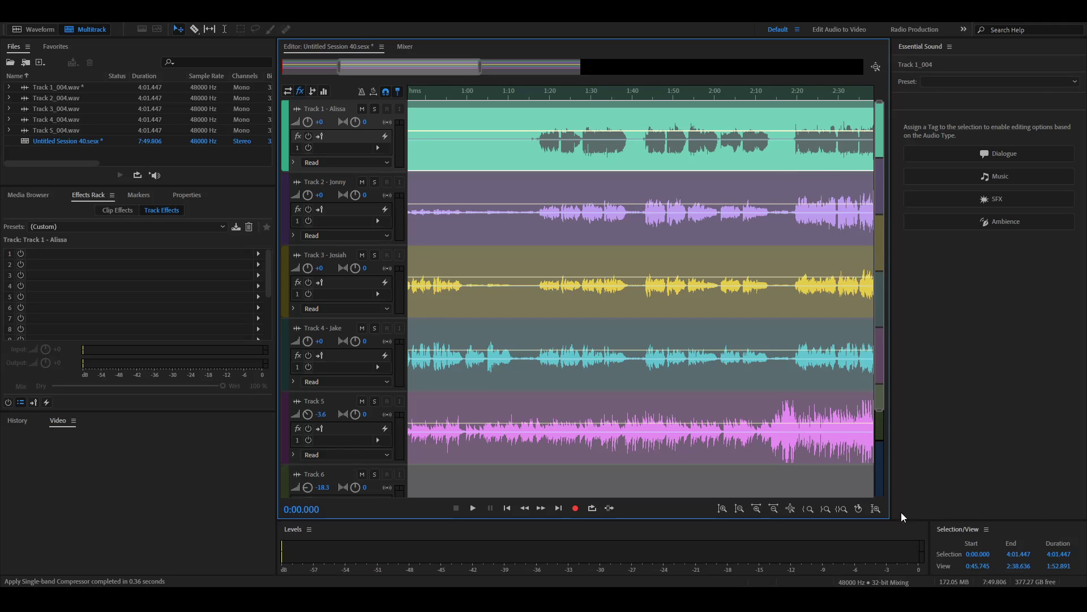
click(963, 325)
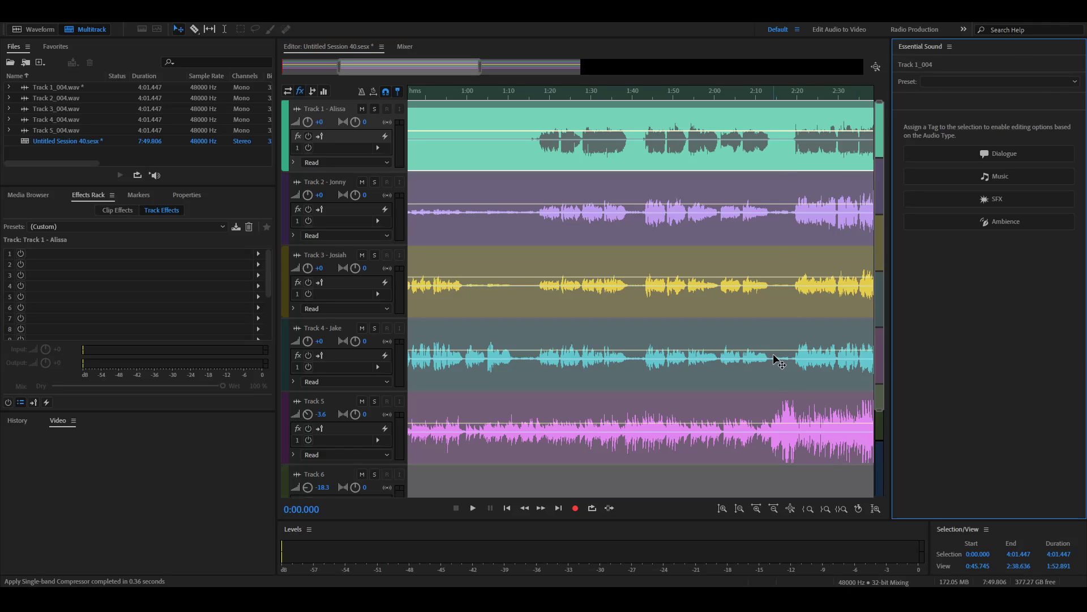
click(682, 223)
double_click(654, 233)
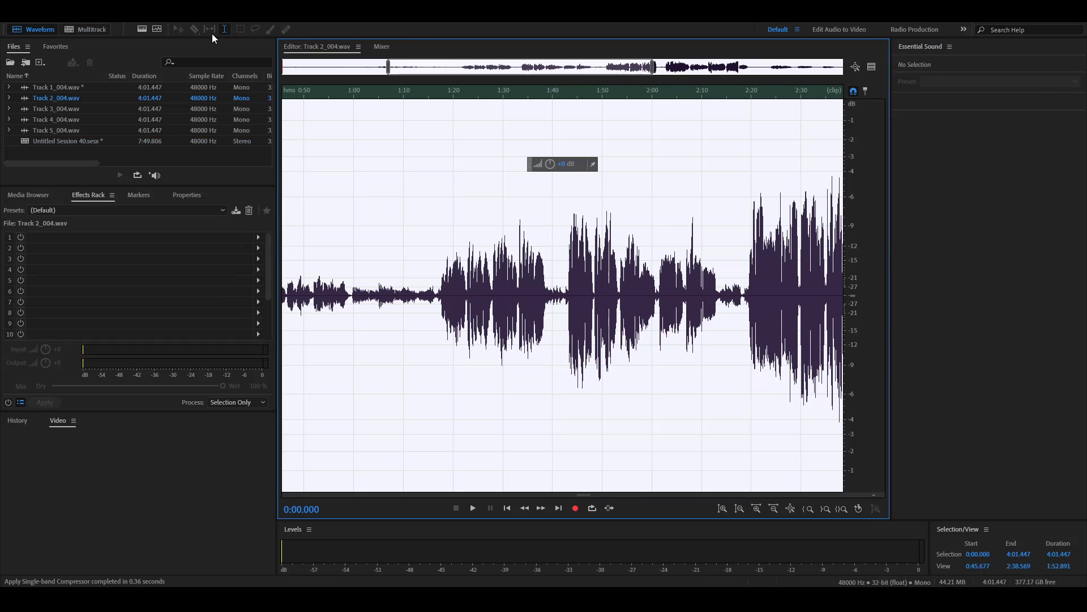
- Select Track 2's quiet opening from 0:00 to about 1:16.8 and lower its gain to silence
click(425, 295)
drag(437, 297, 207, 315)
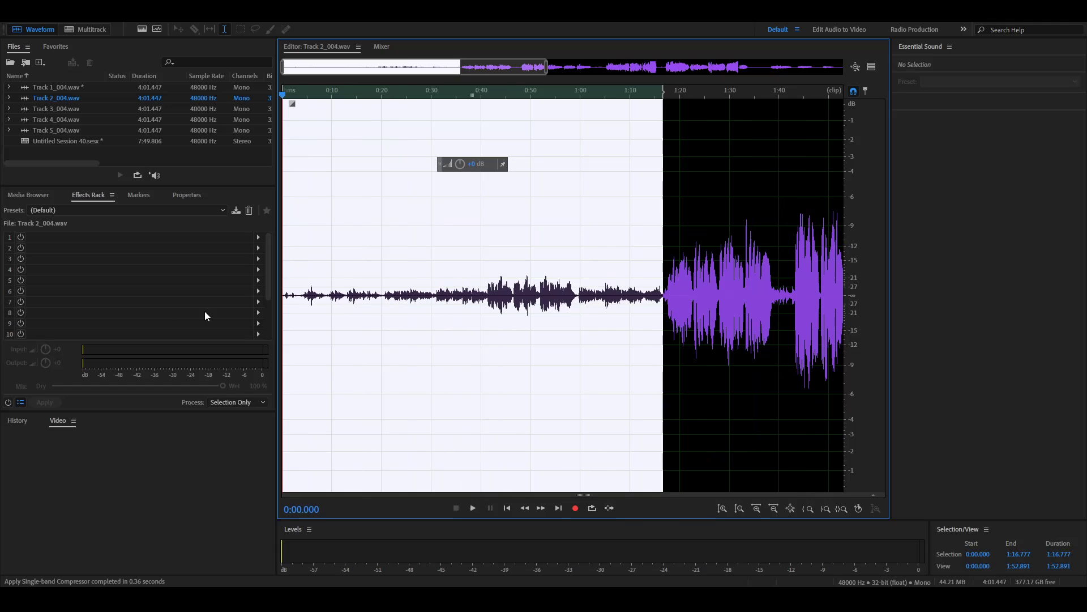
drag(461, 164, 336, 209)
click(465, 277)
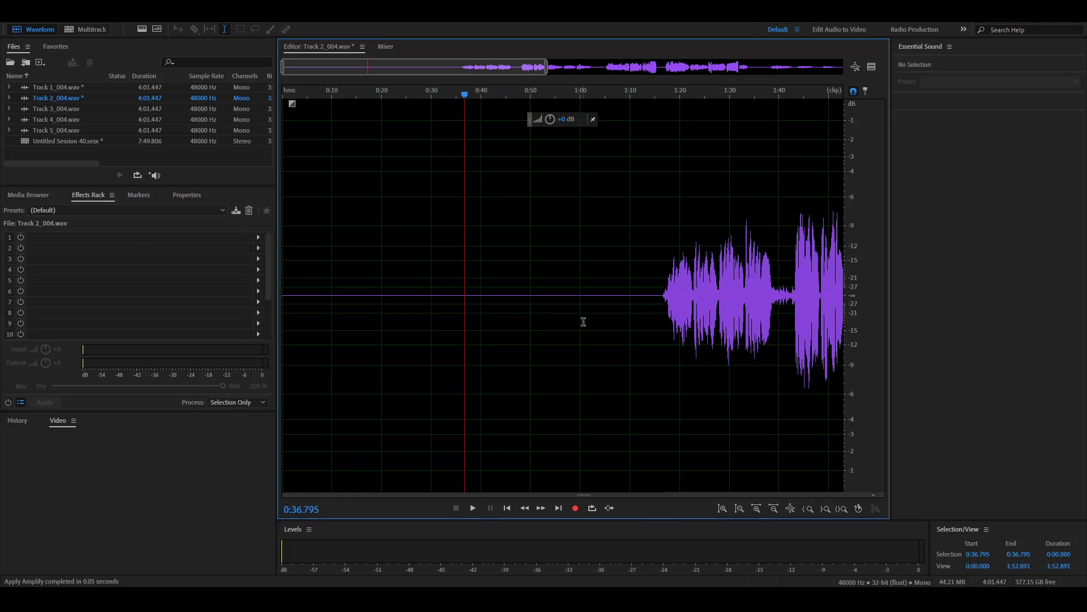
- Silence Track 2's gaps from about 2:13.6 to 2:18.9 and from about 1:38.8 to 1:42.6 by lowering their gain
scroll(684, 324, down, 3)
scroll(598, 299, up, 3)
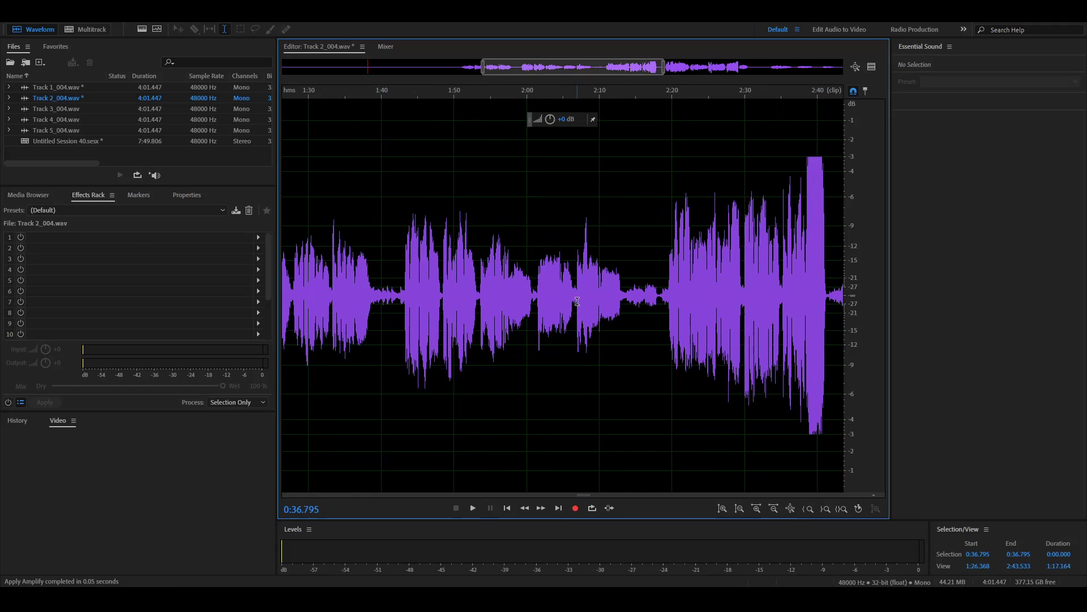
drag(664, 304, 625, 311)
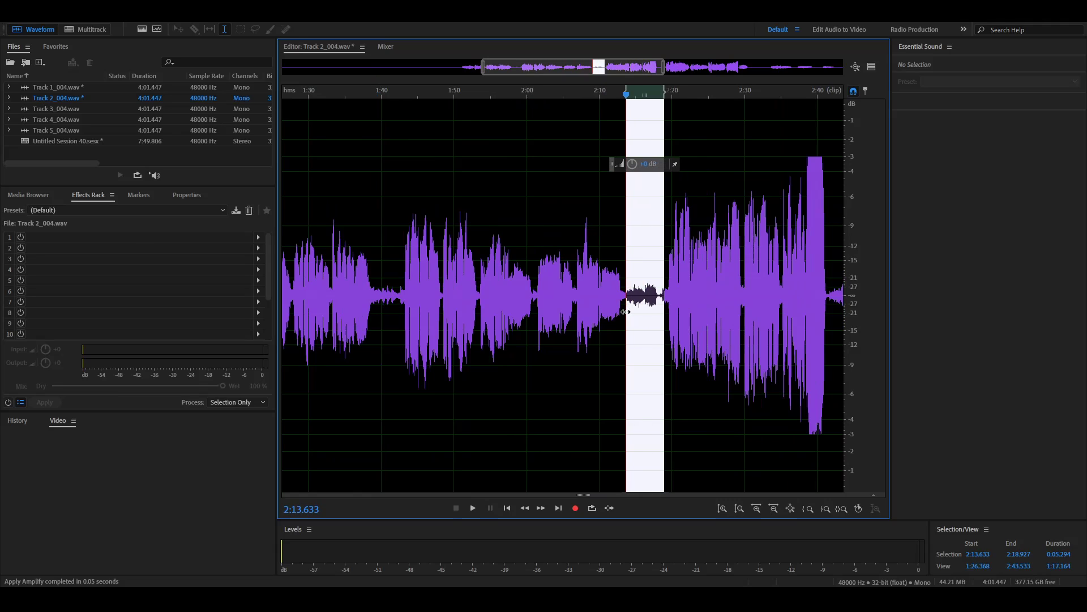
drag(632, 164, 373, 295)
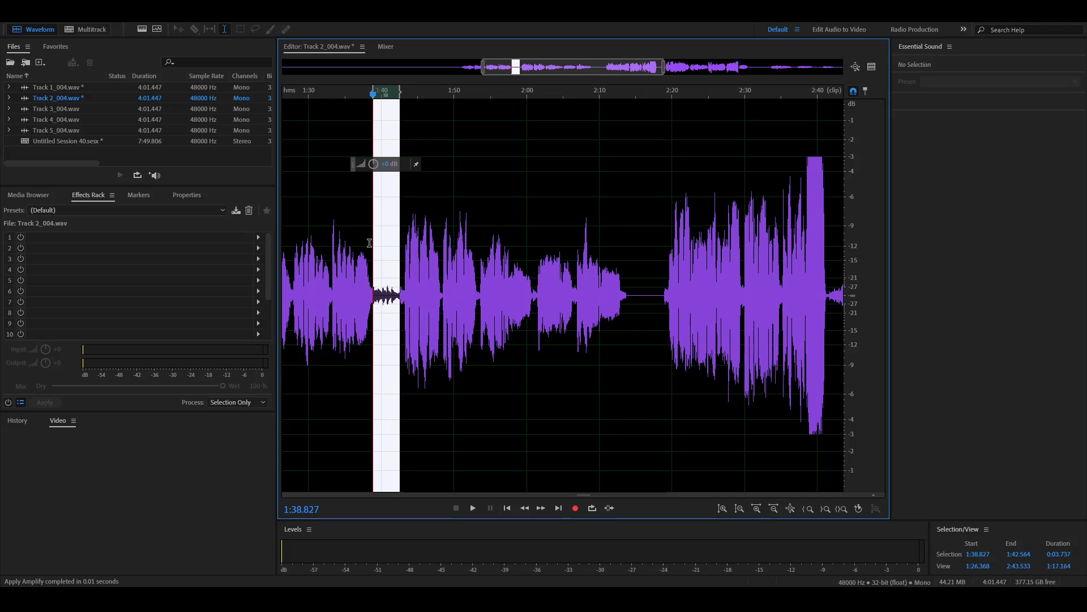
- Listen to the short pauses between Track 2's phrases, including those after about 1:53 and 2:00
click(366, 271)
key(space)
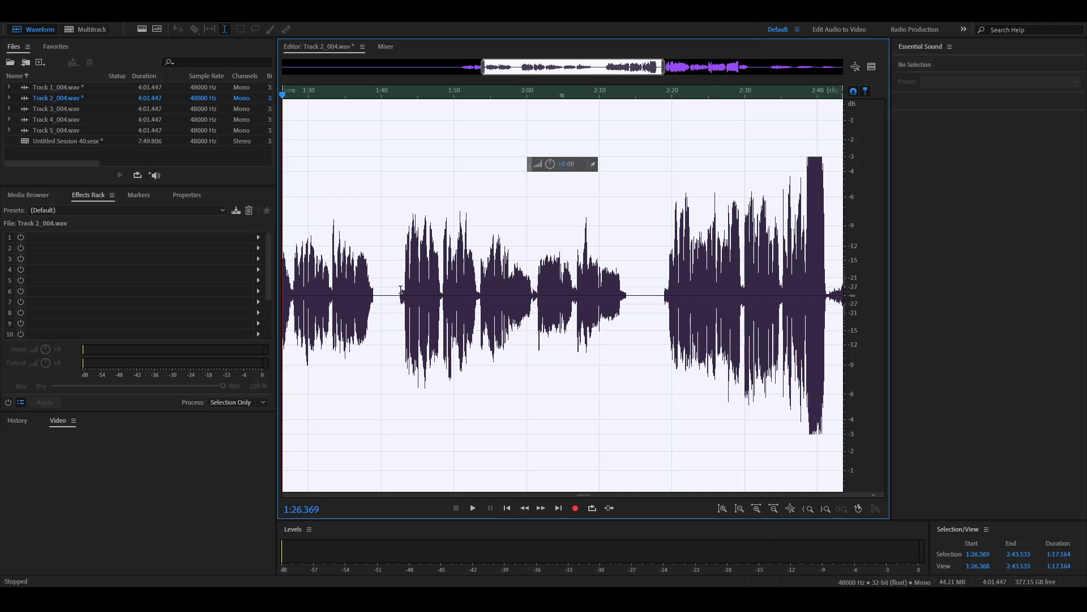
double_click(400, 289)
key(space)
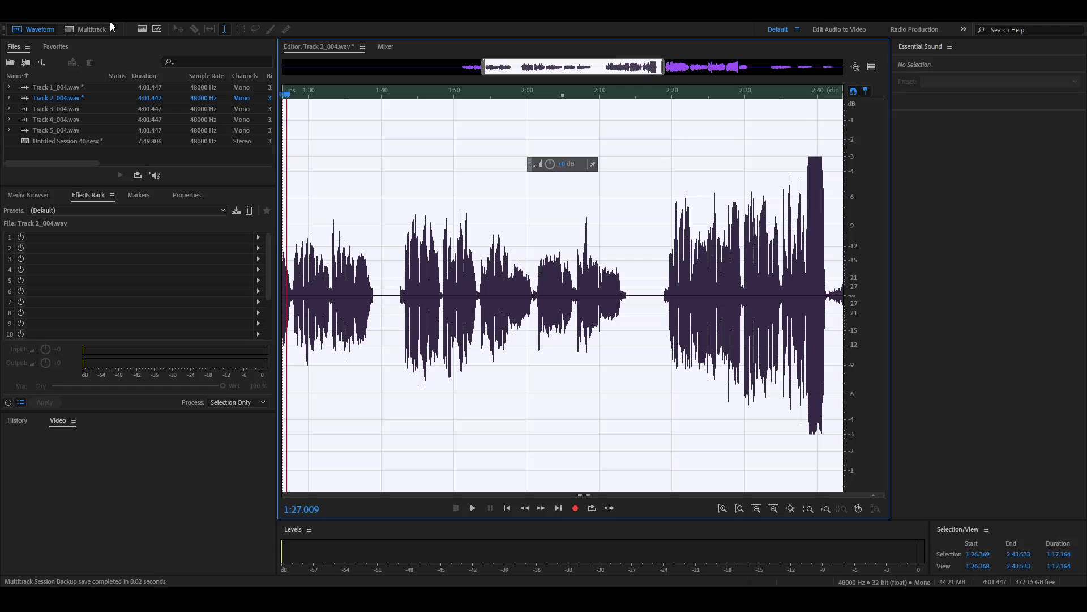
scroll(515, 298, up, 3)
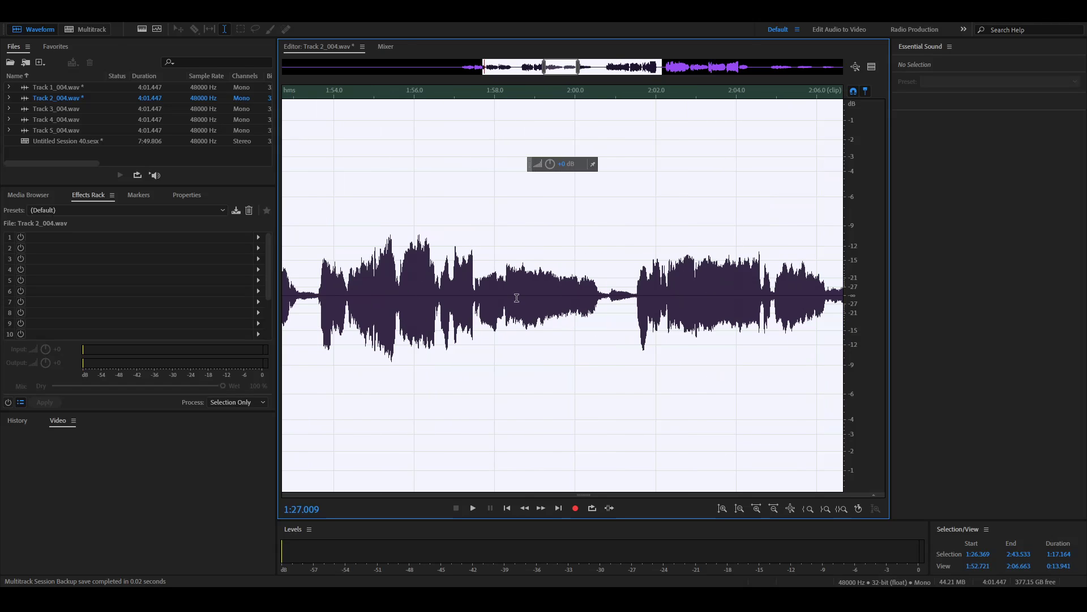
click(584, 299)
key(space)
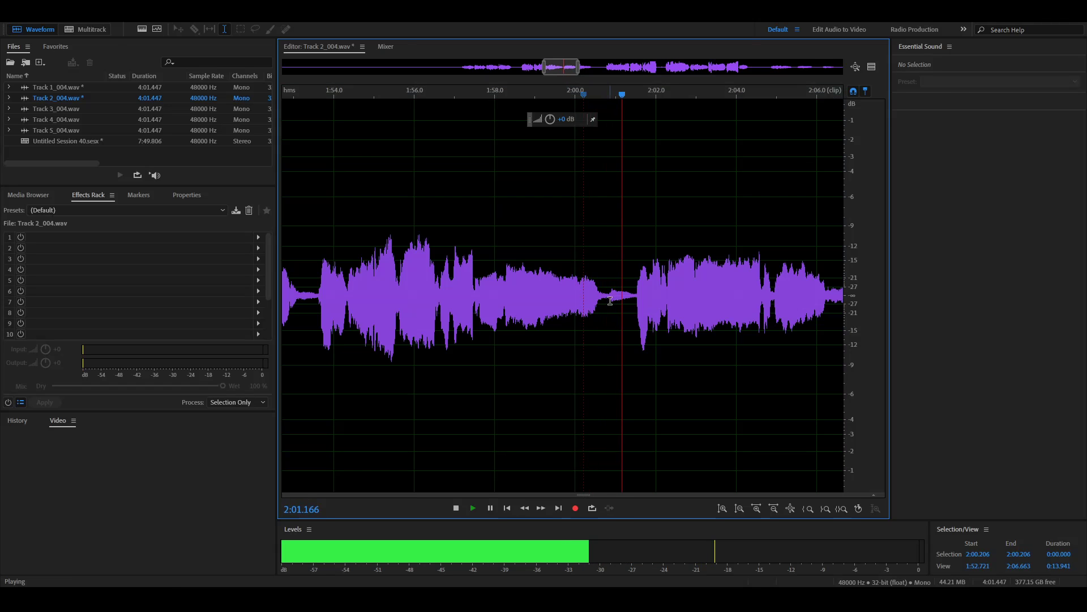
click(297, 291)
key(space)
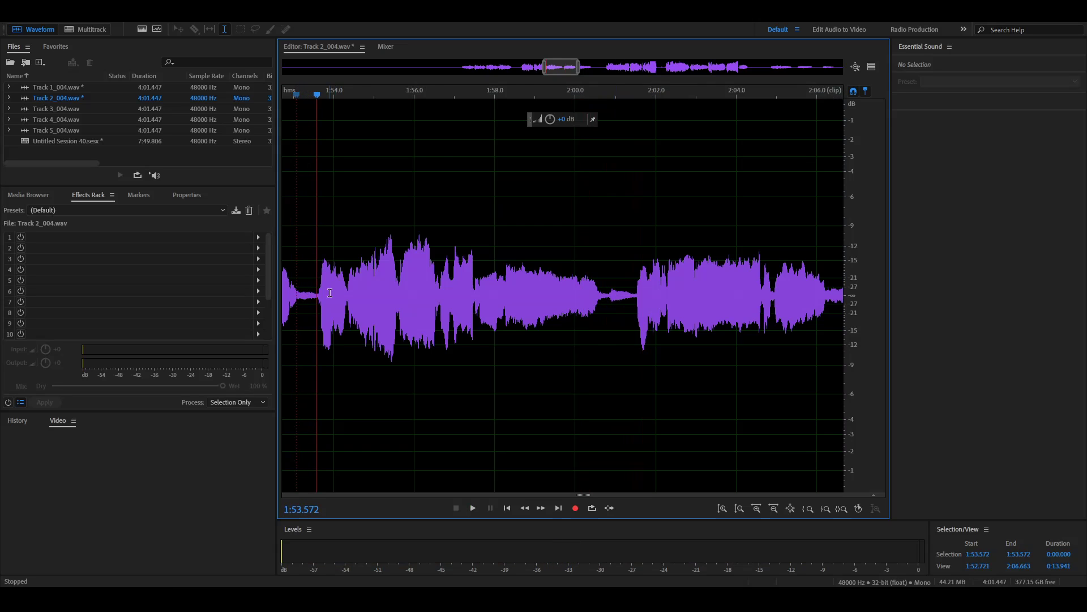
- Lower the gain of Track 2's bleed from about 2:41.4 to 2:45.0 to near silence, checking it by playback
scroll(479, 294, down, 3)
scroll(777, 310, down, 4)
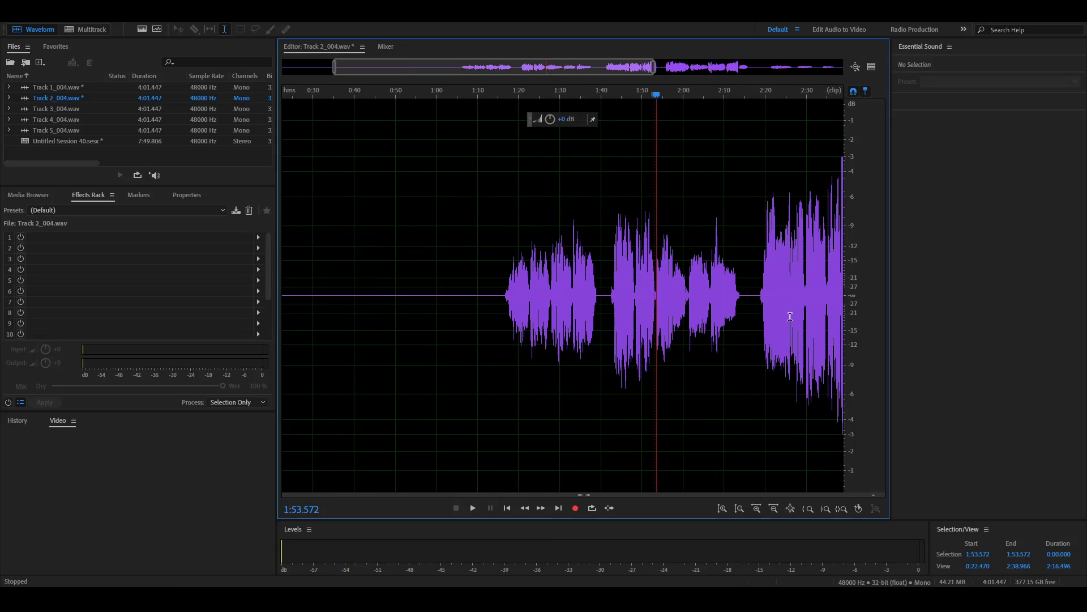
scroll(777, 309, up, 5)
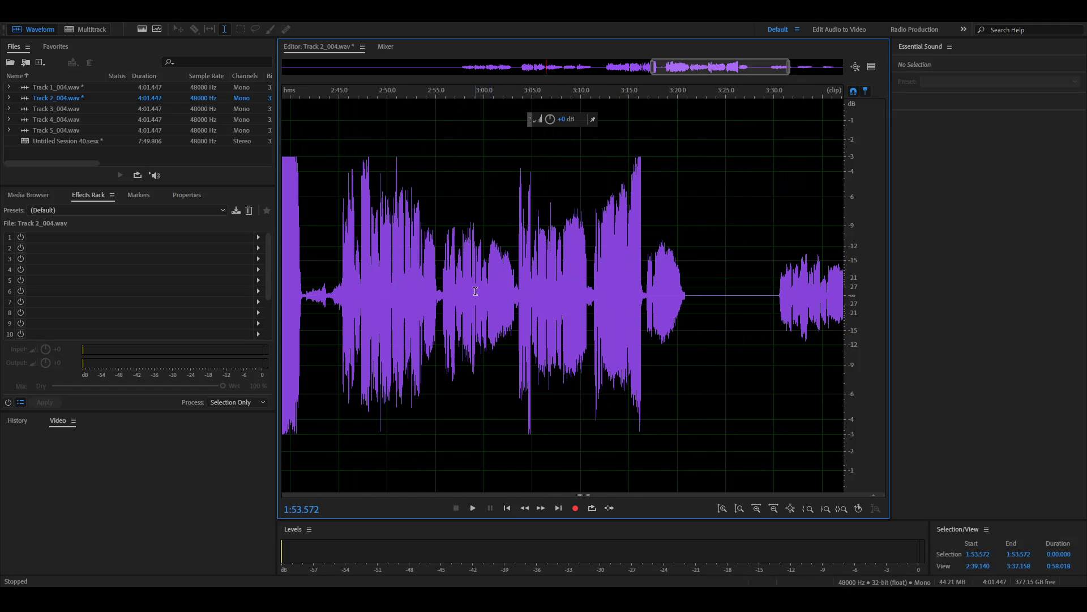
click(308, 291)
click(295, 294)
key(space)
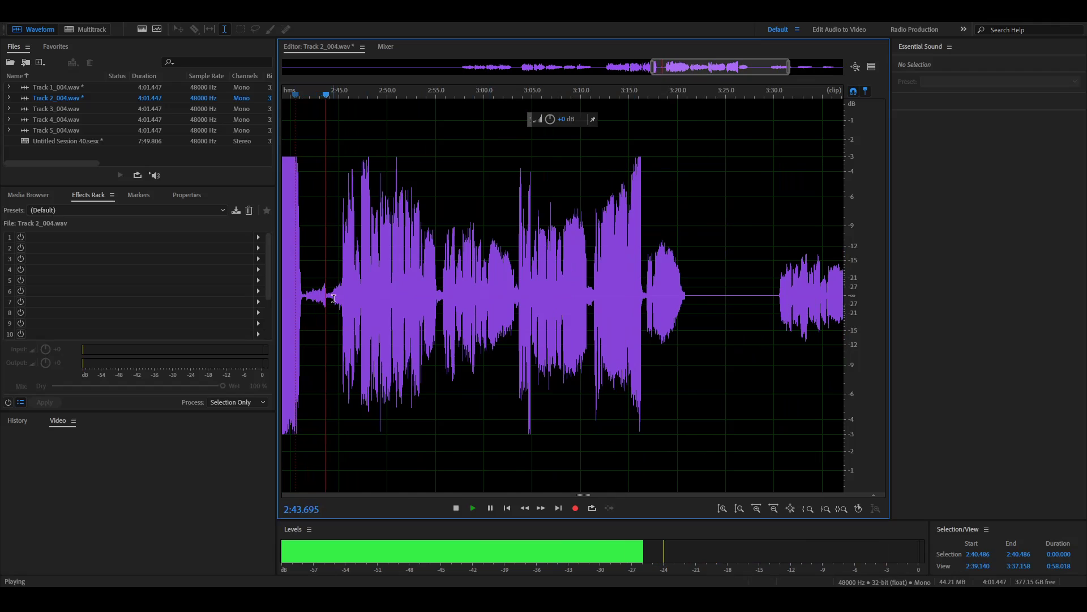
key(space)
drag(334, 297, 299, 289)
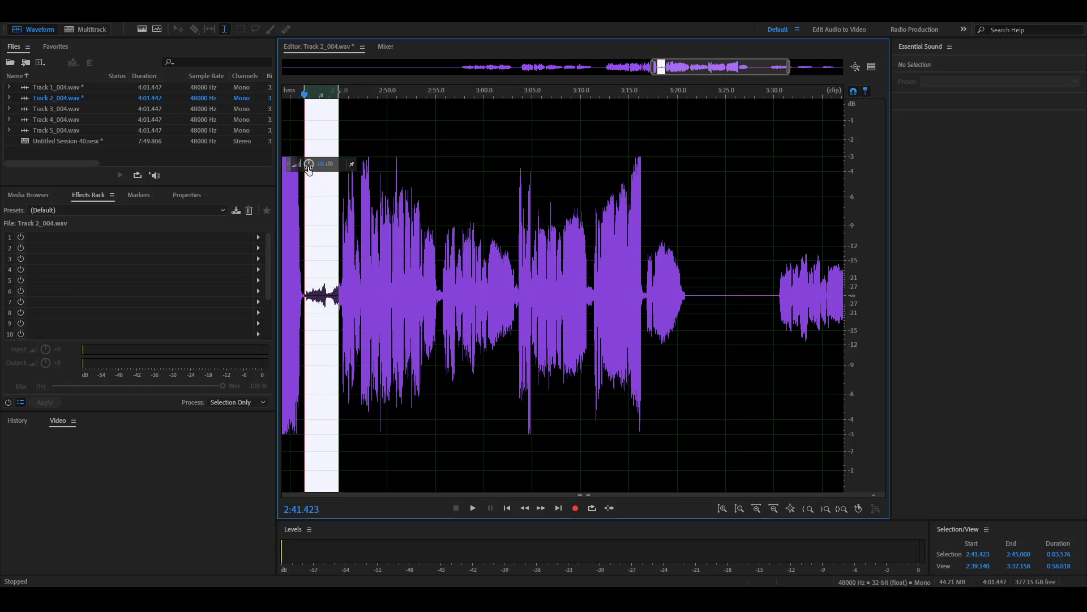
drag(309, 164, 267, 176)
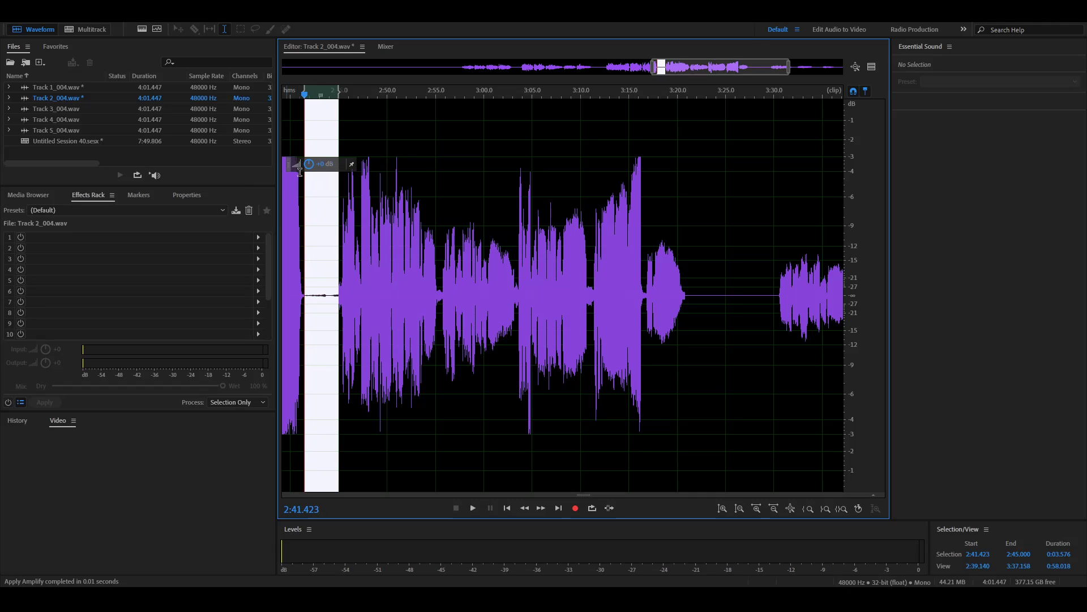
click(310, 306)
key(space)
key(space)
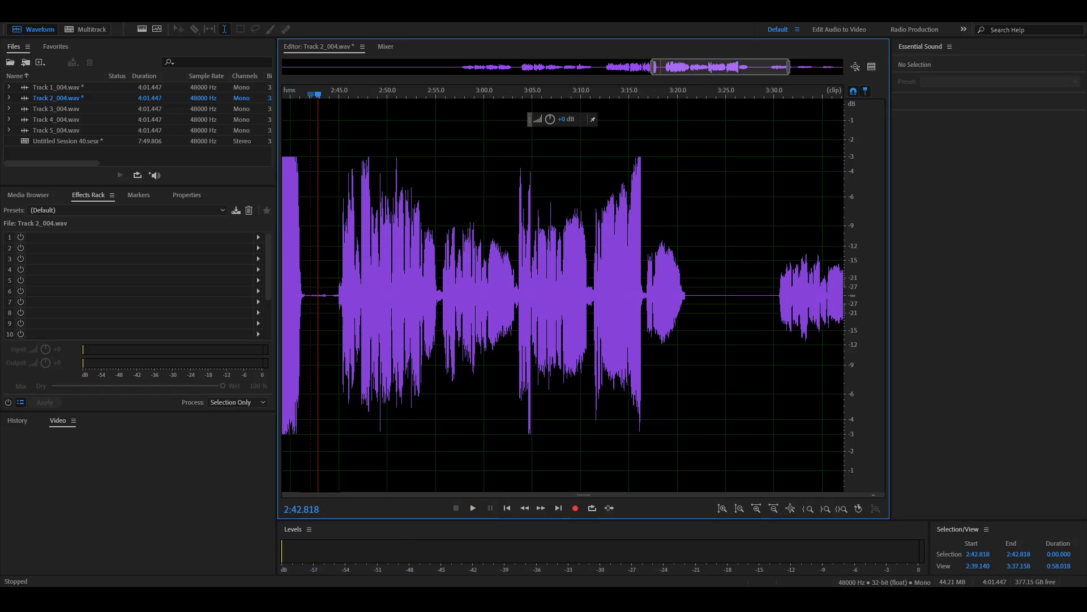
- Normalize the full length of the Track 2 clip and apply the Single-band Compressor to it
click(84, 30)
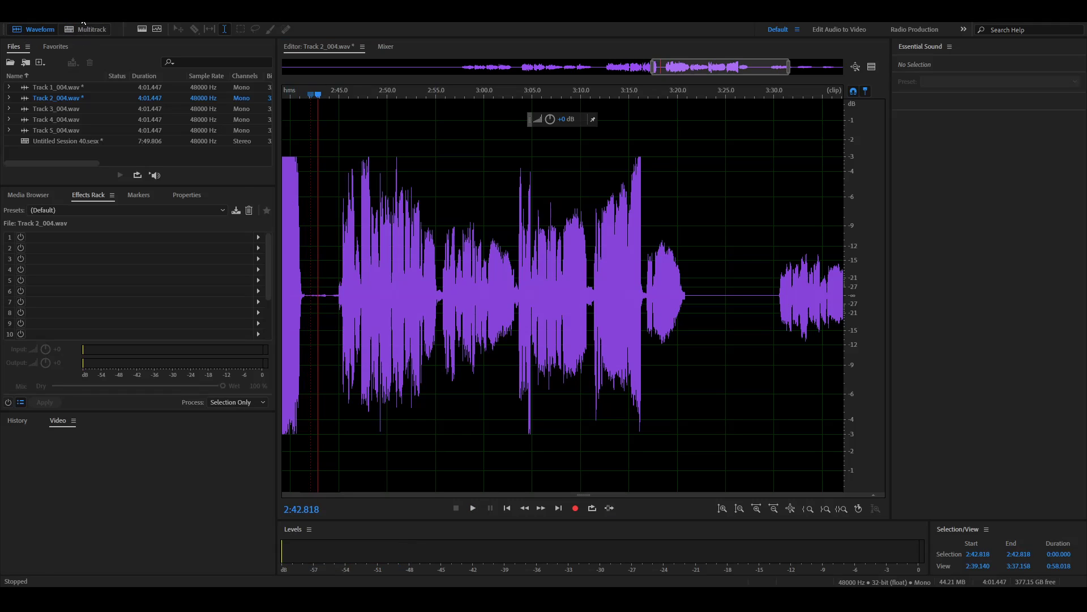
click(198, 151)
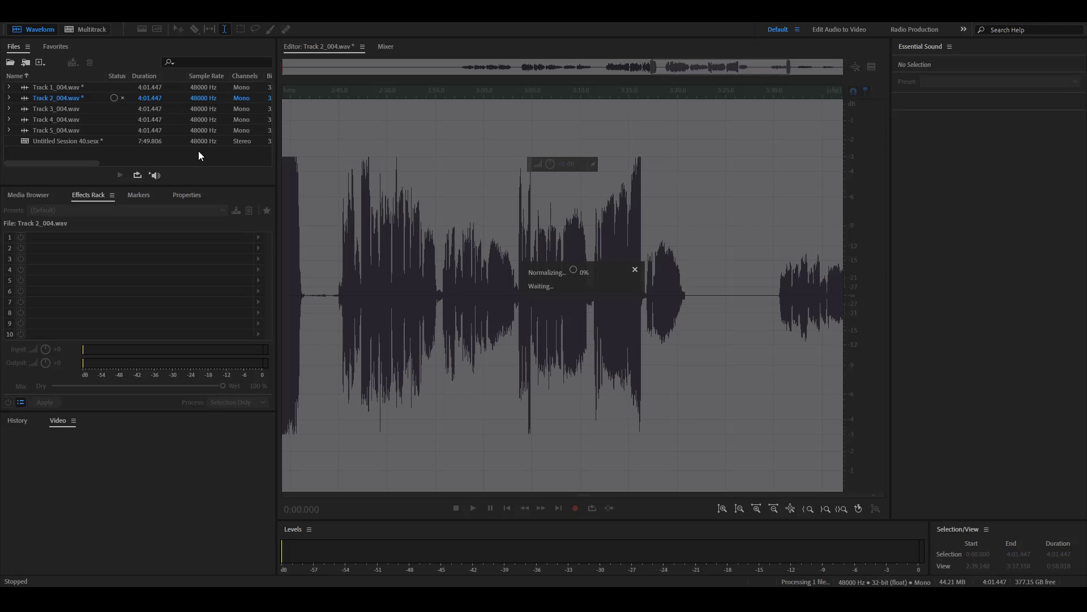
scroll(448, 260, down, 4)
scroll(448, 260, down, 1)
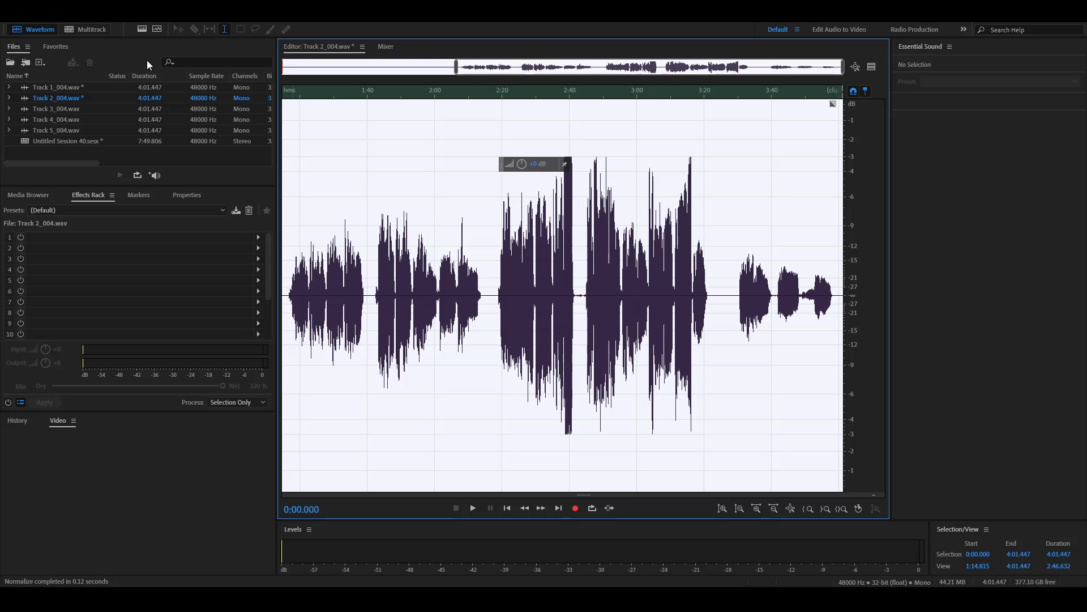
click(176, 155)
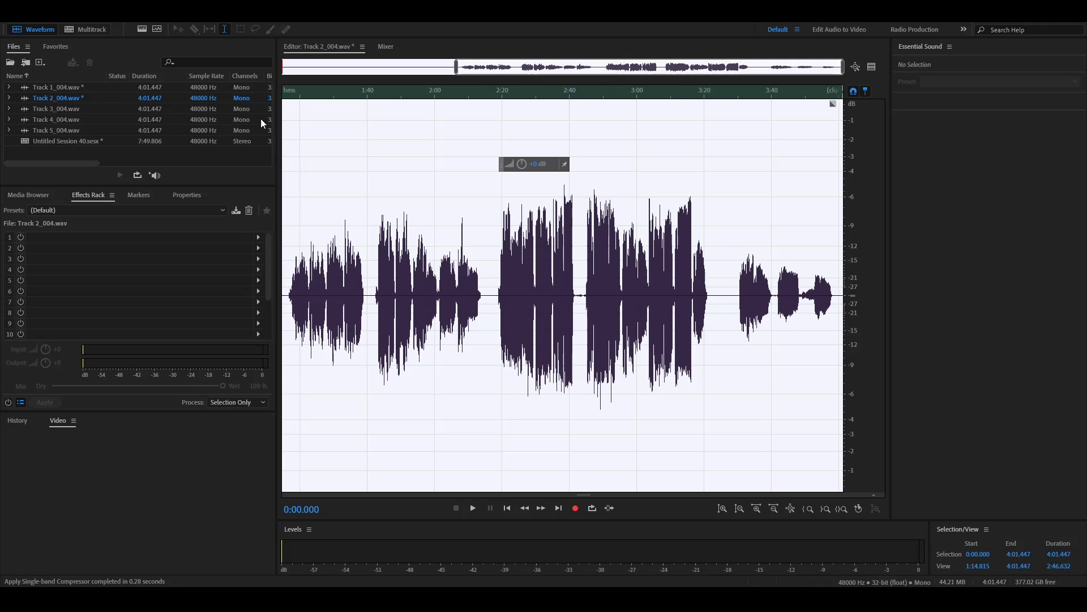
- Normalize the Track 3 clip from the multitrack session in the waveform editor and apply the Single-band Compressor
click(78, 30)
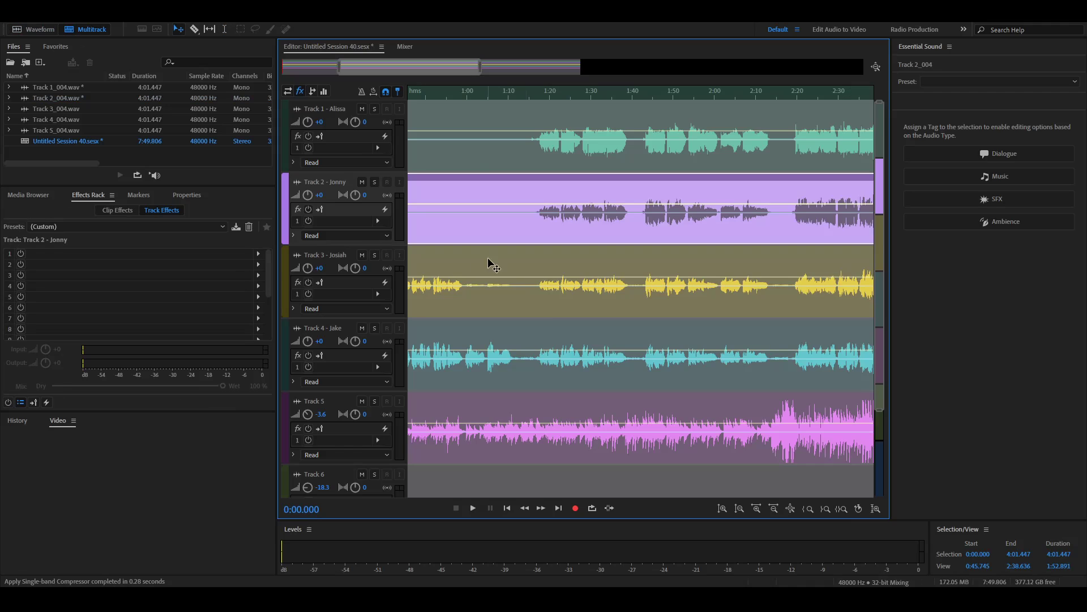
double_click(544, 295)
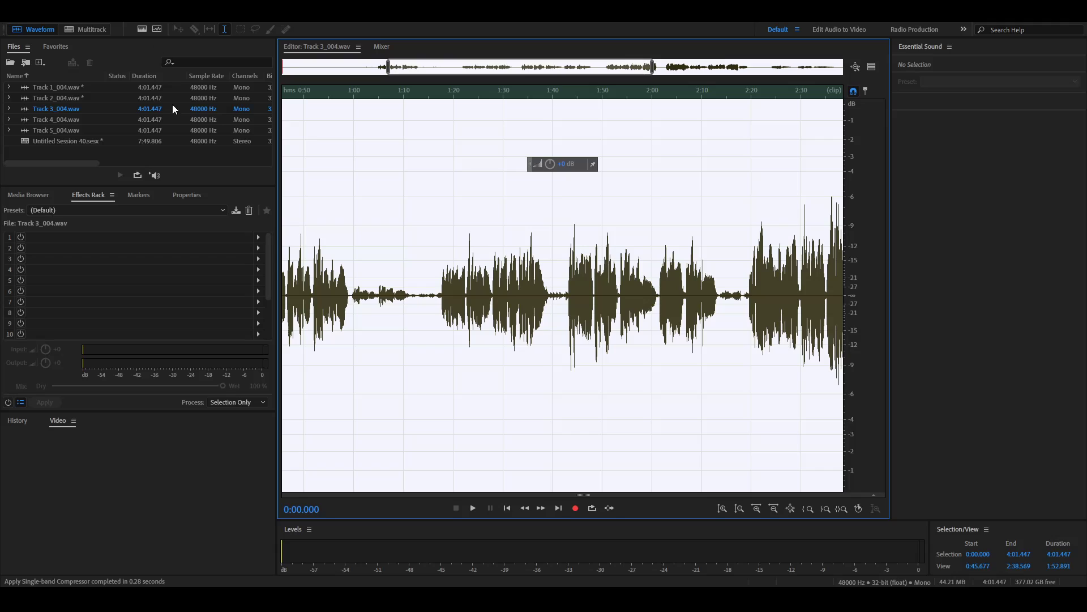
click(182, 153)
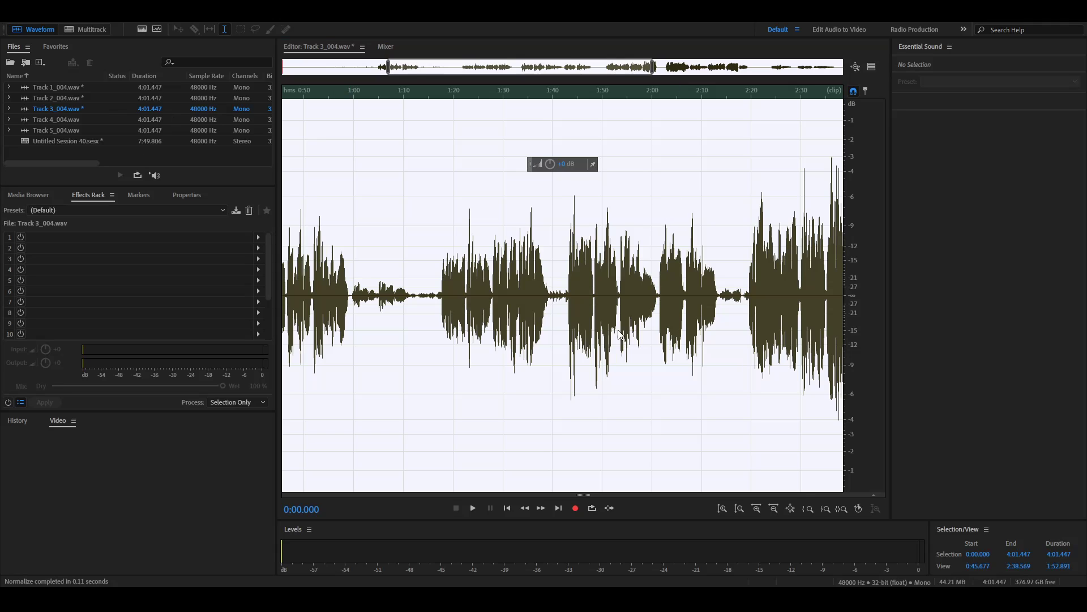
click(592, 351)
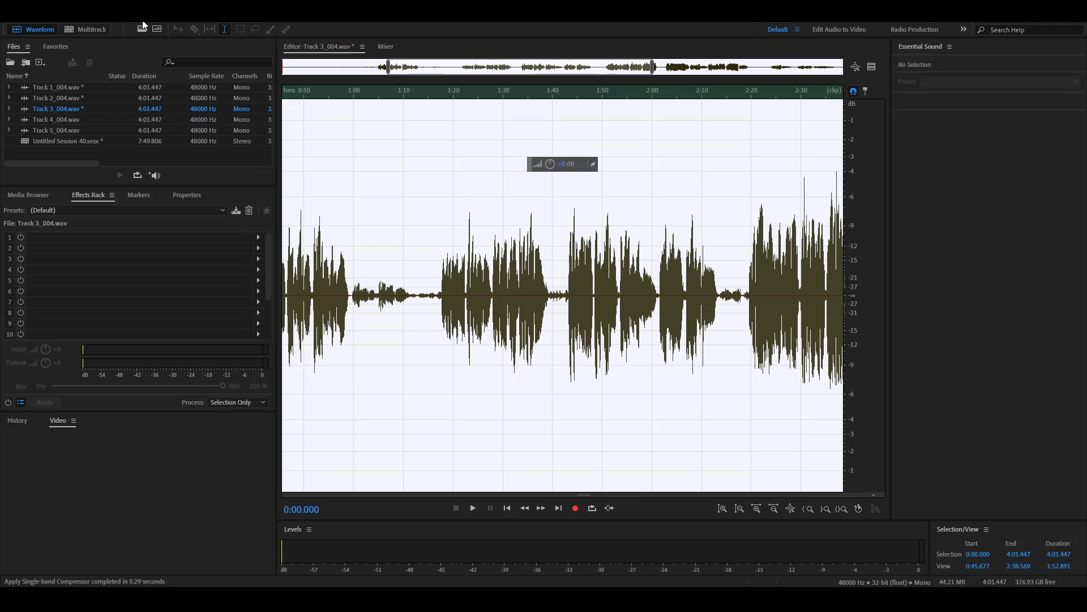
- Normalize the Track 4 clip from the multitrack session in the waveform editor and apply the Single-band Compressor to it
click(99, 33)
double_click(505, 372)
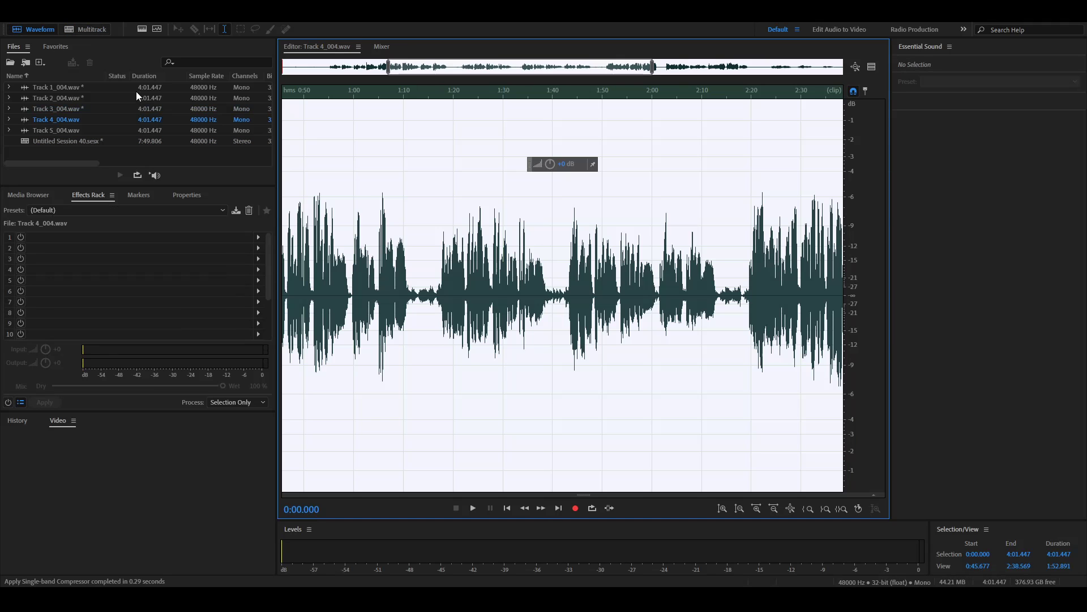
click(183, 151)
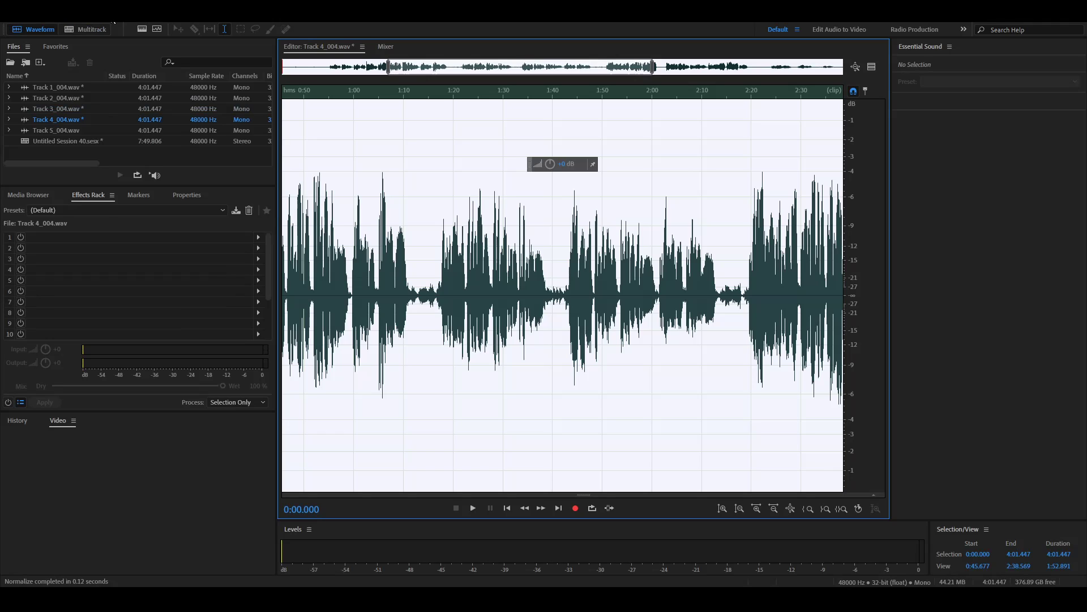
click(343, 277)
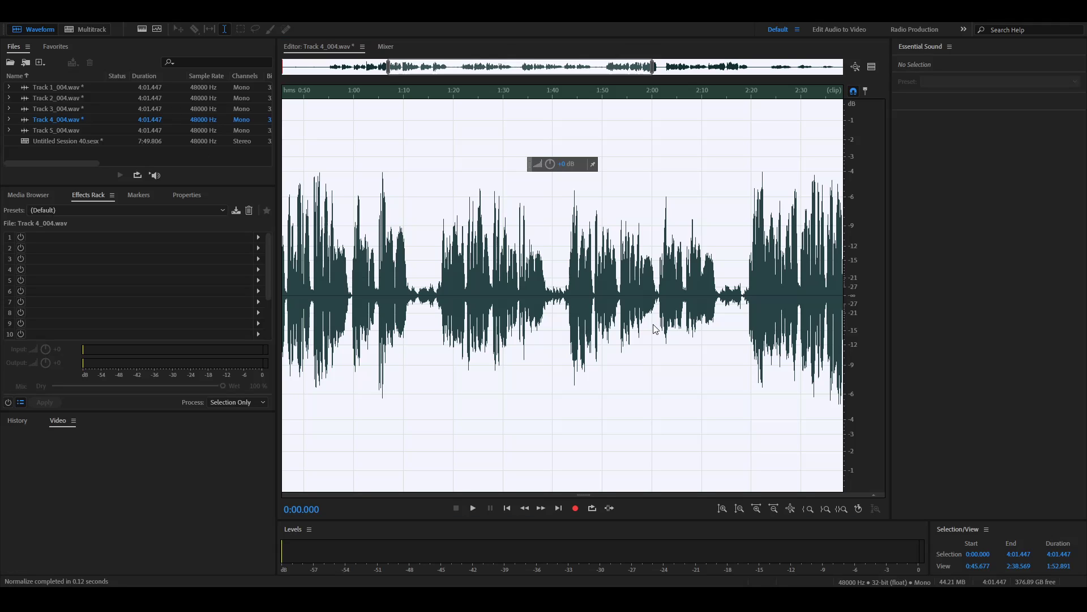
click(590, 345)
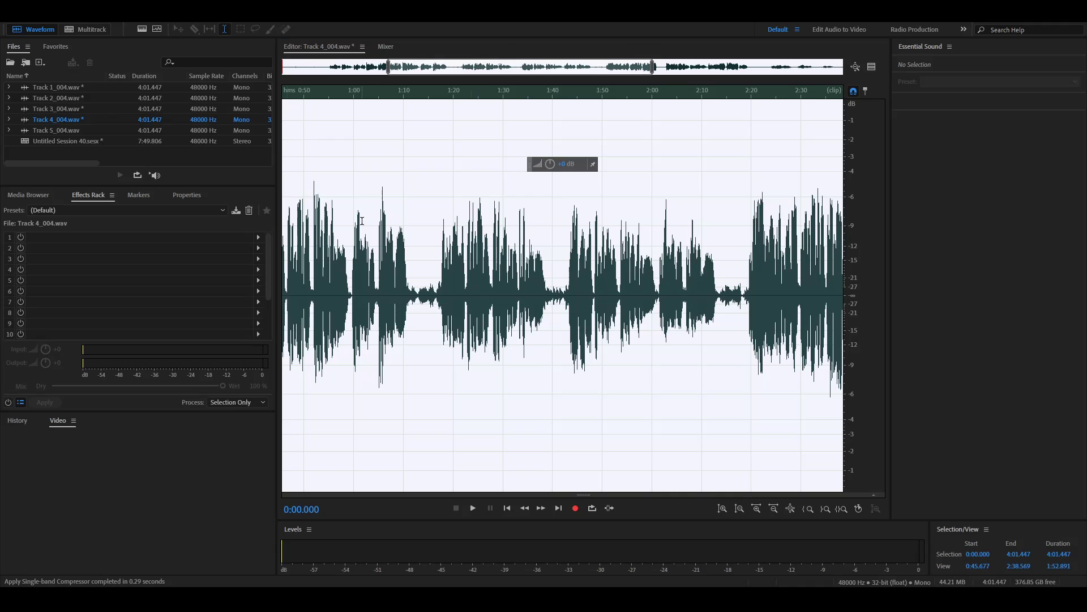
- Open the Track 5 clip from the multitrack session, check its loud section by ear, normalize it and apply the Single-band Compressor
click(104, 27)
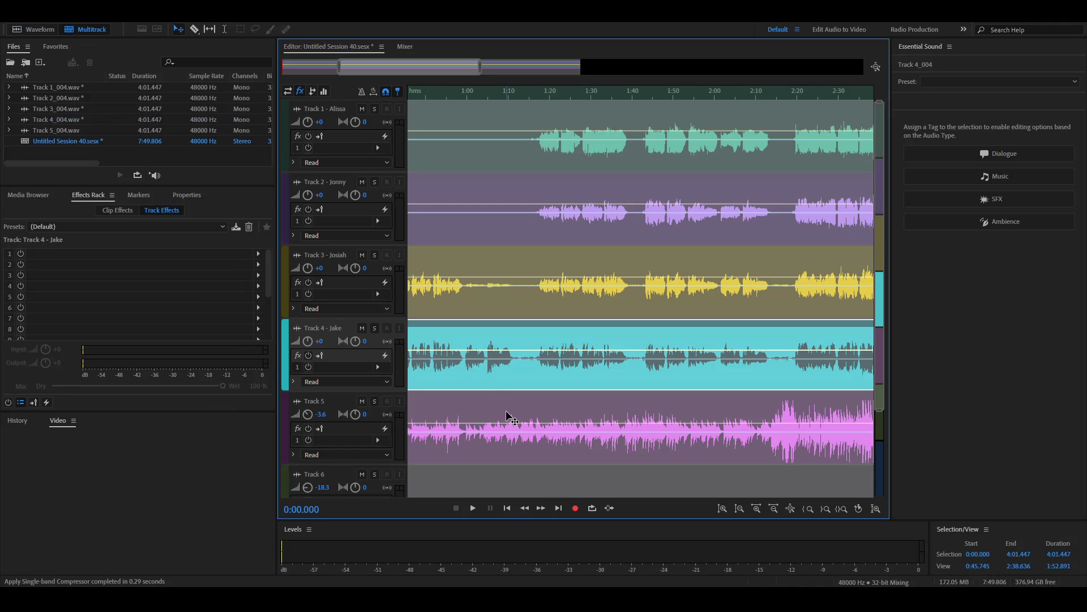
double_click(503, 364)
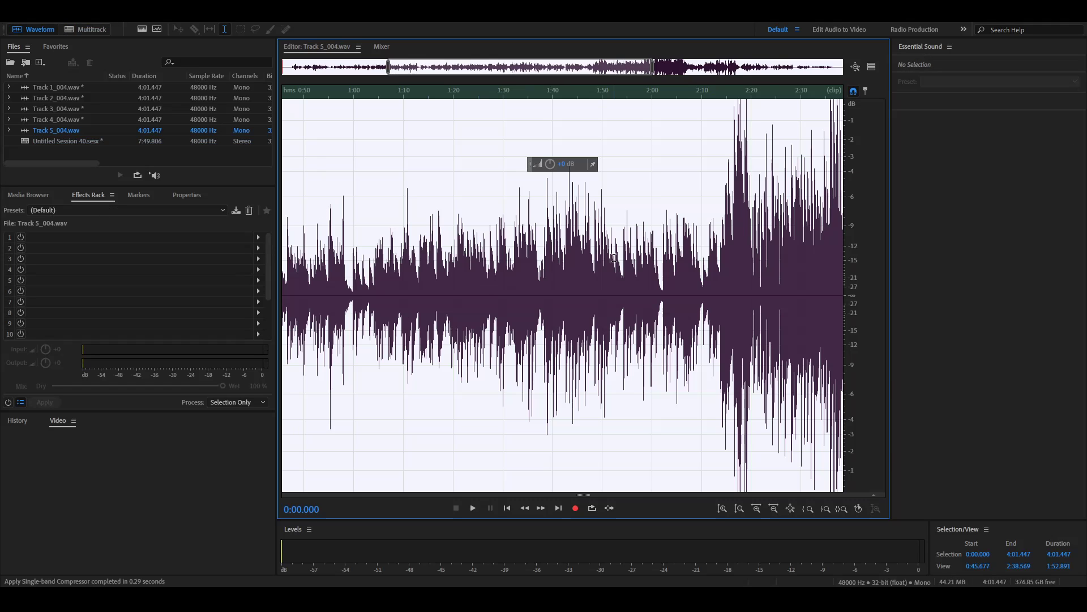
click(739, 252)
key(space)
click(810, 259)
key(space)
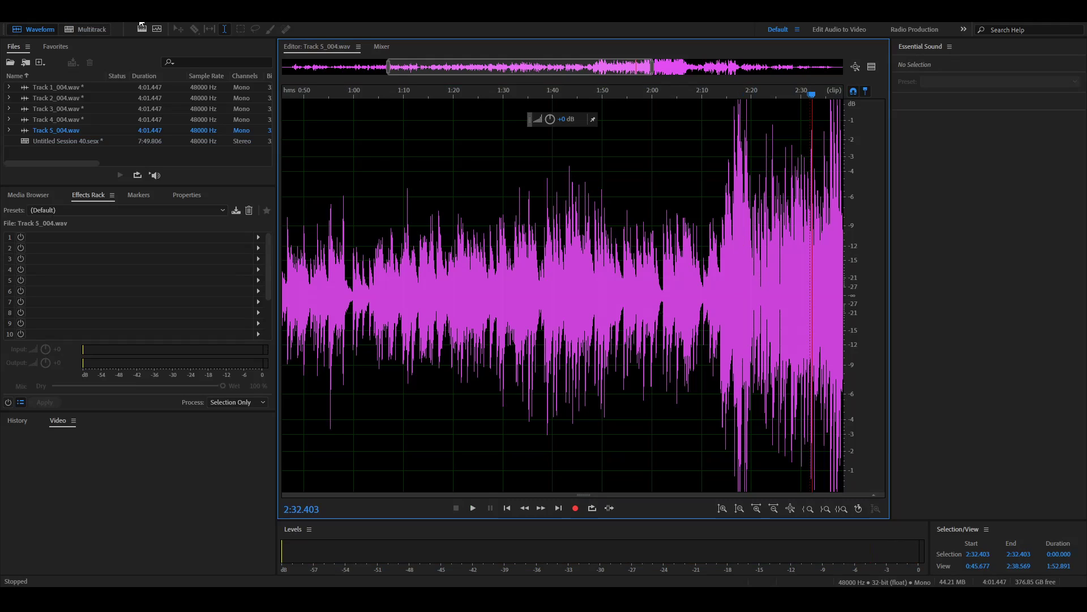
click(166, 149)
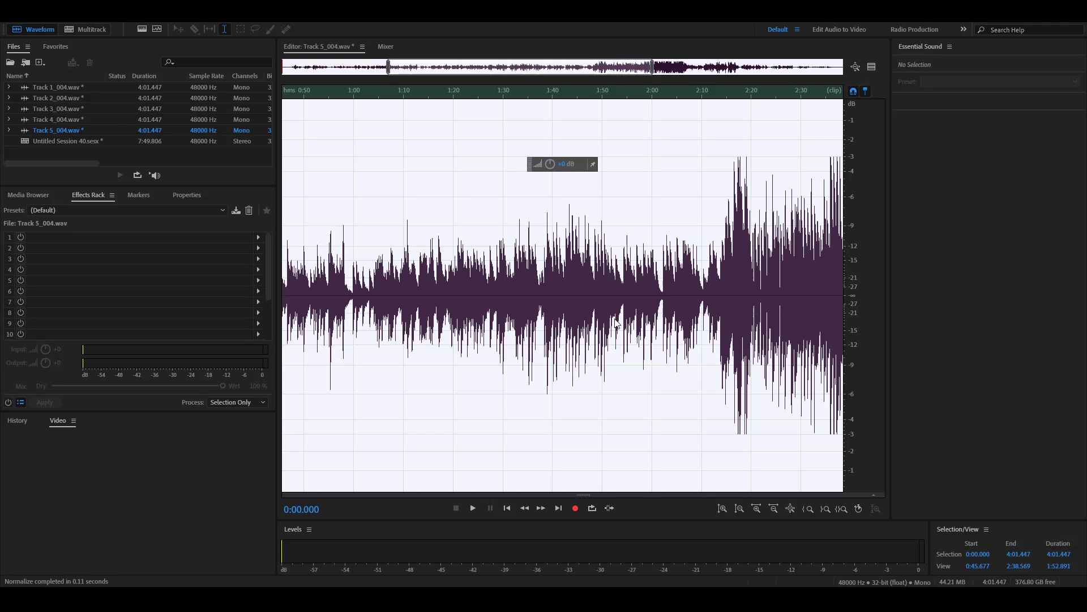
click(590, 352)
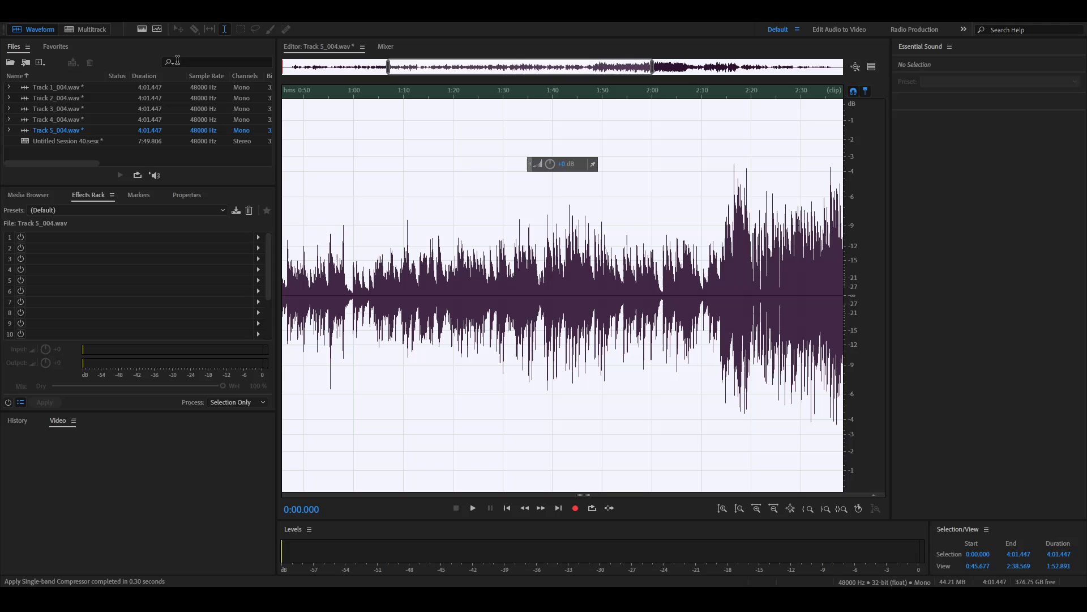
- Listen to short passages of the full multitrack mix starting at about 1:24 and 1:20
click(101, 26)
click(563, 92)
key(space)
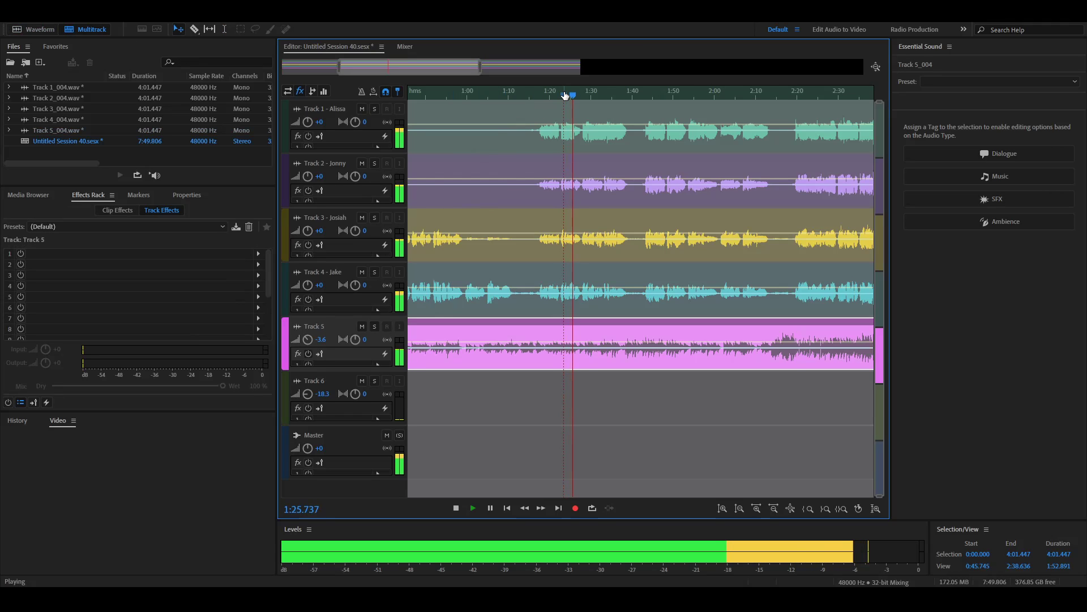
key(space)
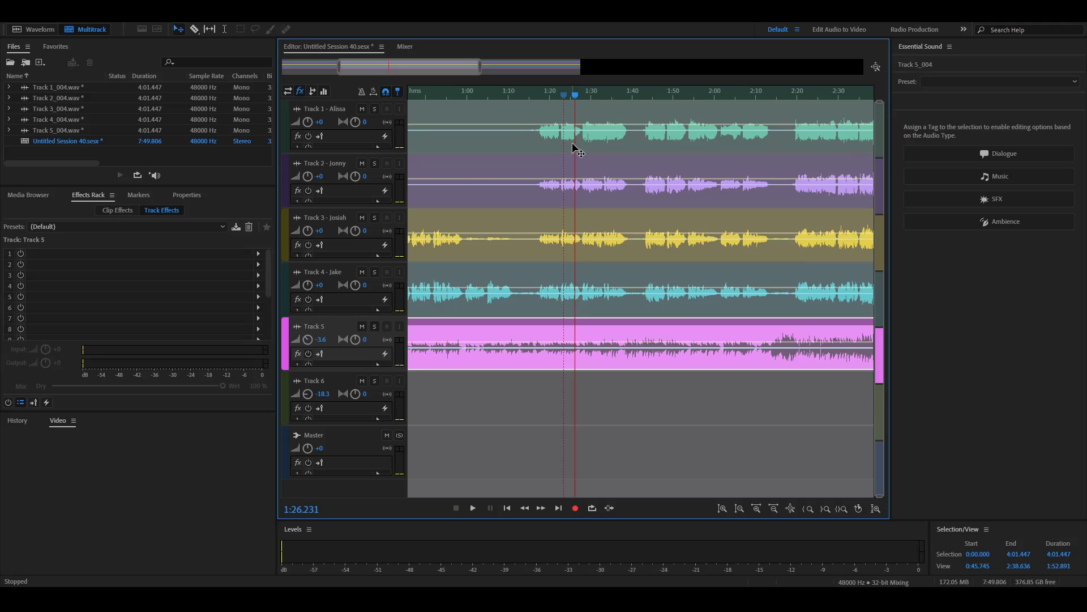
scroll(568, 135, up, 2)
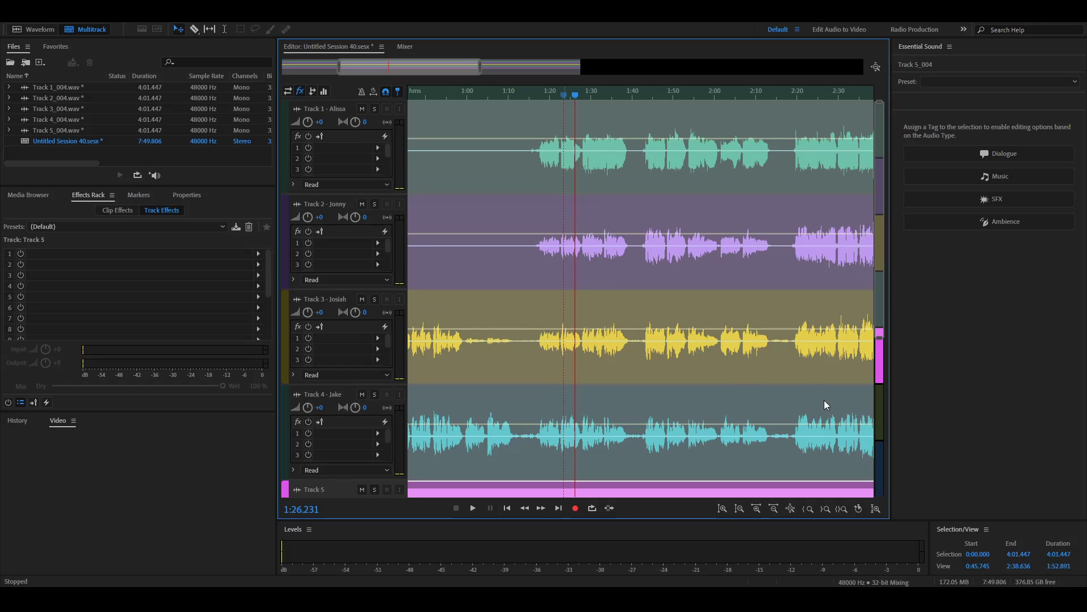
mouse_move(447, 68)
mouse_down()
mouse_move(514, 68)
mouse_move(455, 68)
mouse_up()
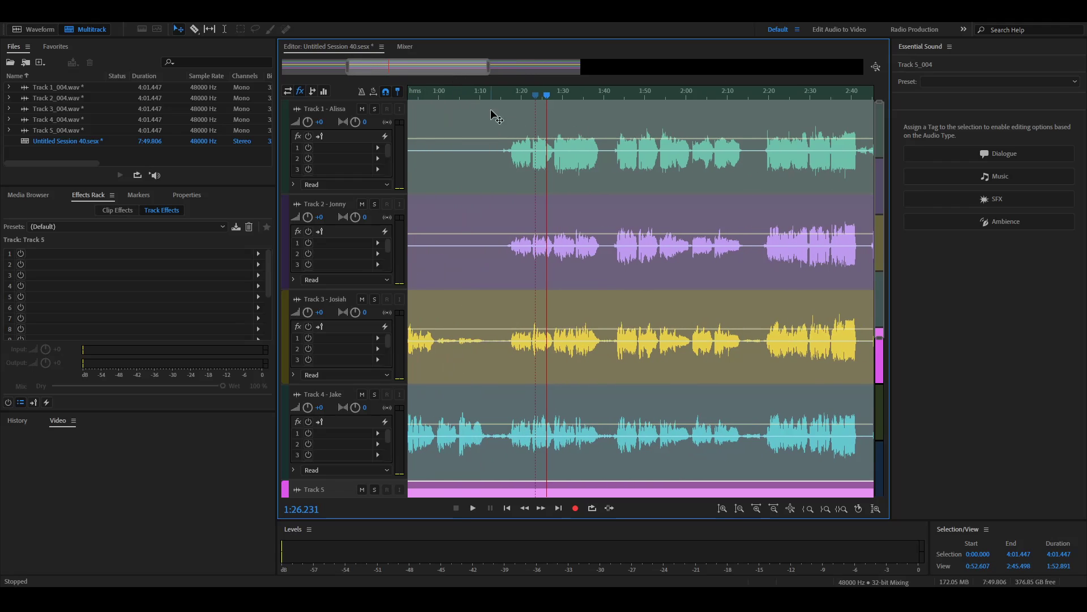
click(522, 93)
key(space)
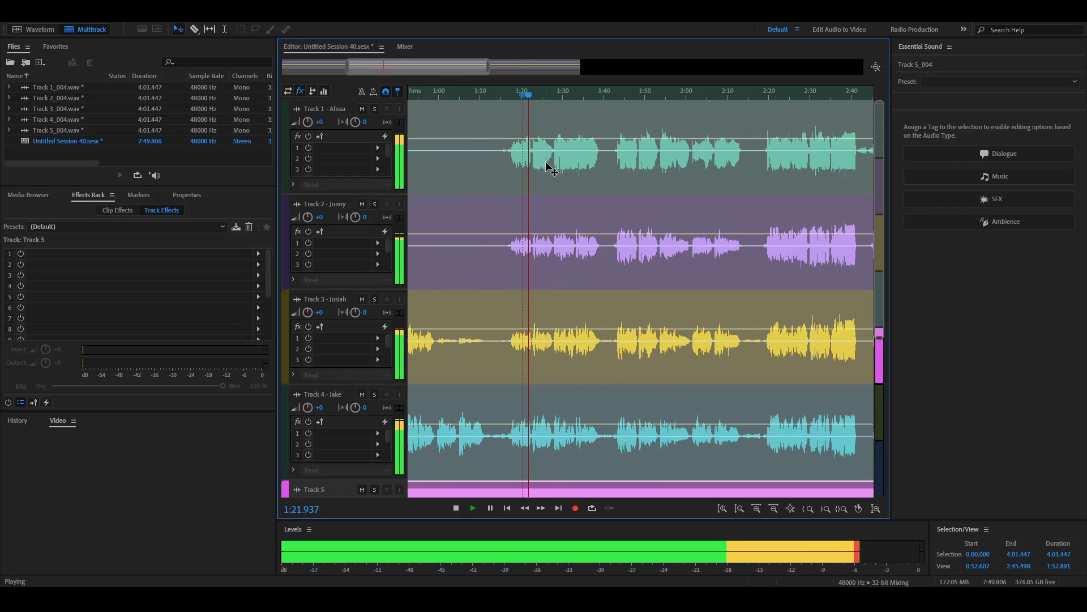
key(space)
- Examine the clips on Tracks 1 to 5 around 0:55 to 1:43 and across the whole session length
click(493, 182)
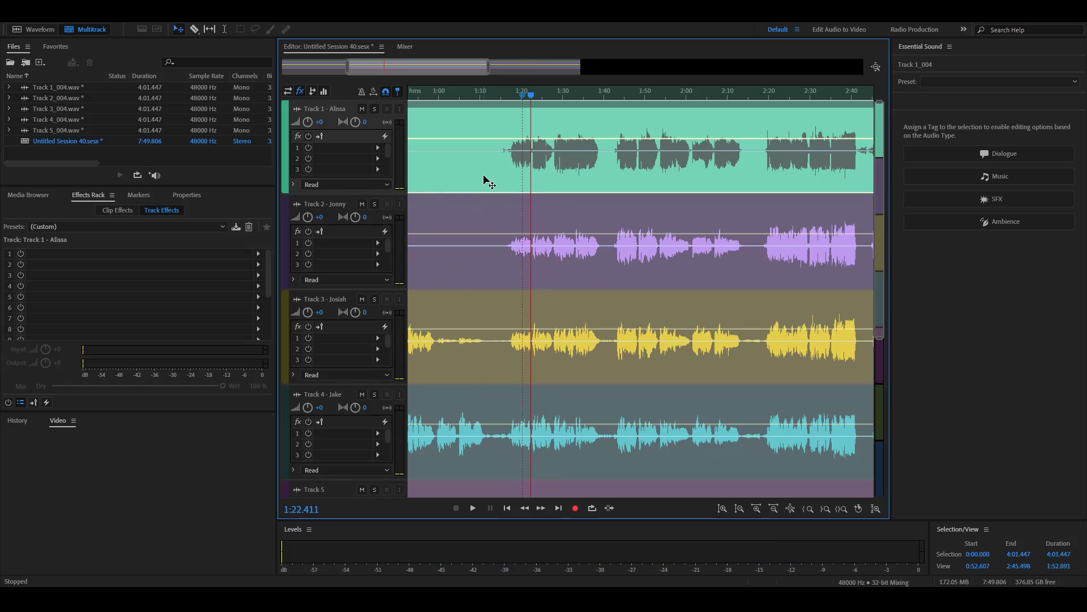
key(alt+=)
key(alt+-)
scroll(466, 172, up, 10)
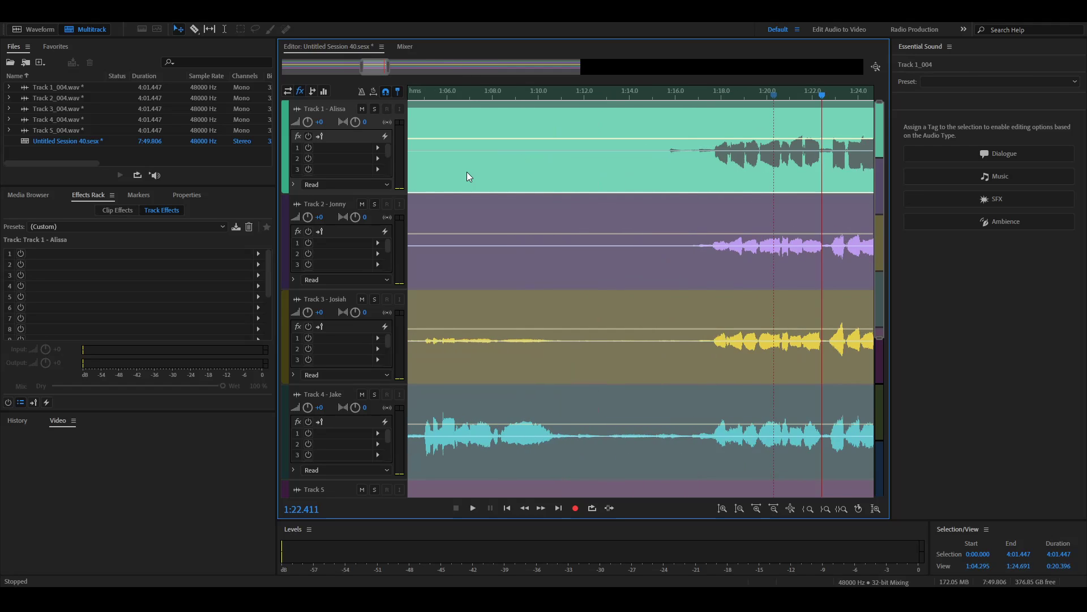
scroll(541, 166, down, 5)
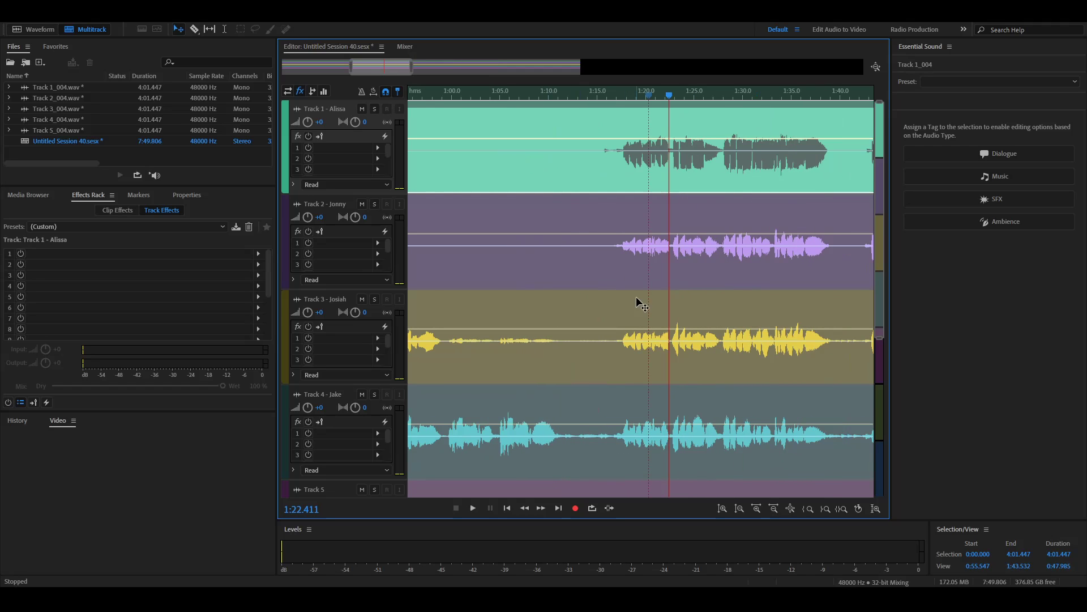
drag(879, 266, 879, 365)
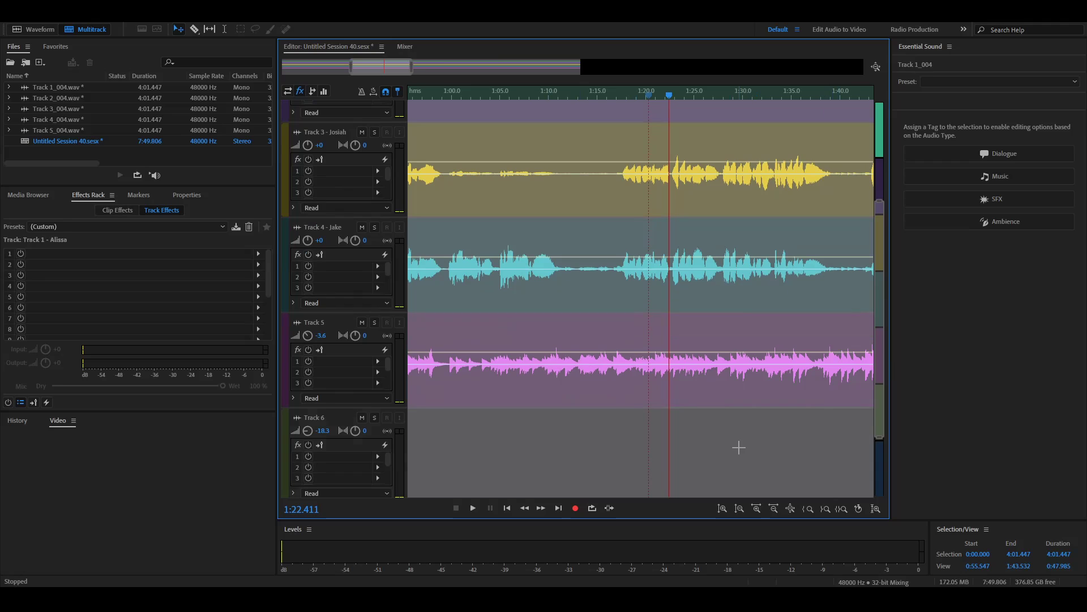
click(735, 444)
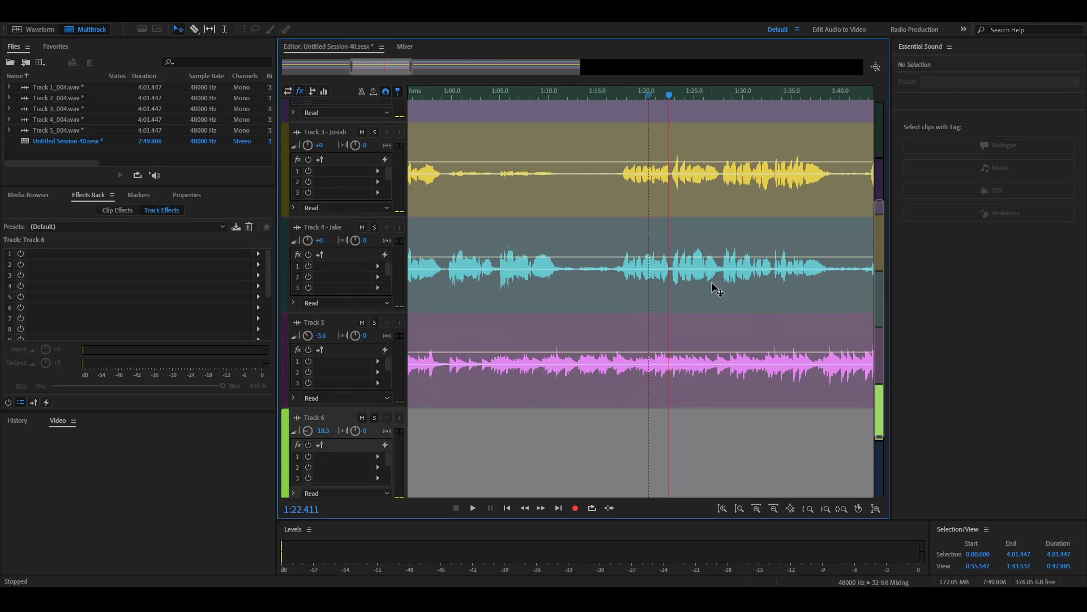
click(527, 391)
click(517, 419)
scroll(591, 348, down, 5)
scroll(593, 348, up, 3)
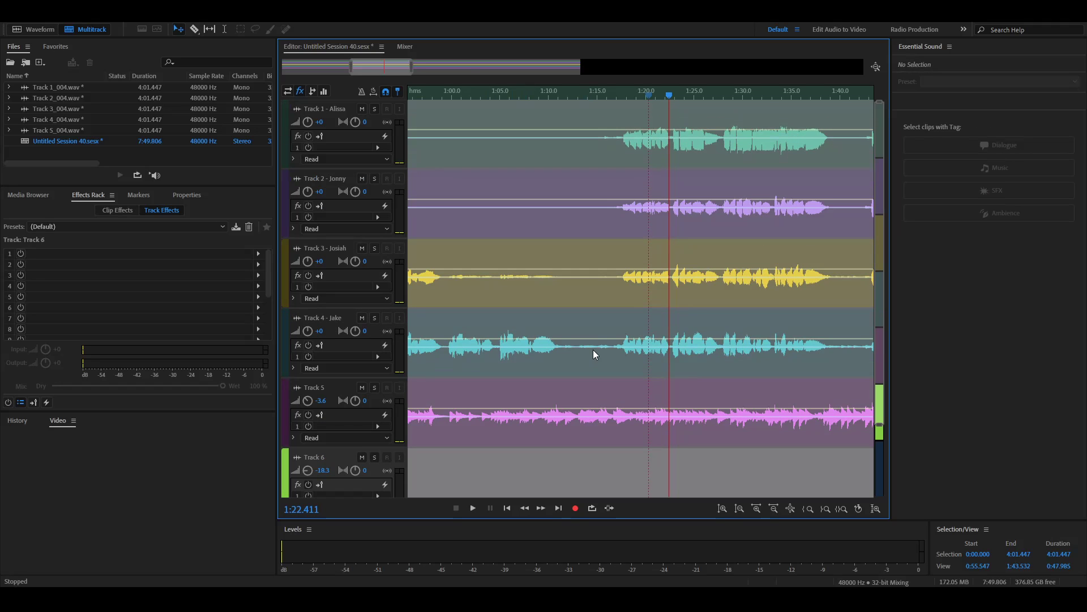
click(593, 350)
scroll(592, 353, down, 3)
scroll(593, 353, down, 5)
click(679, 331)
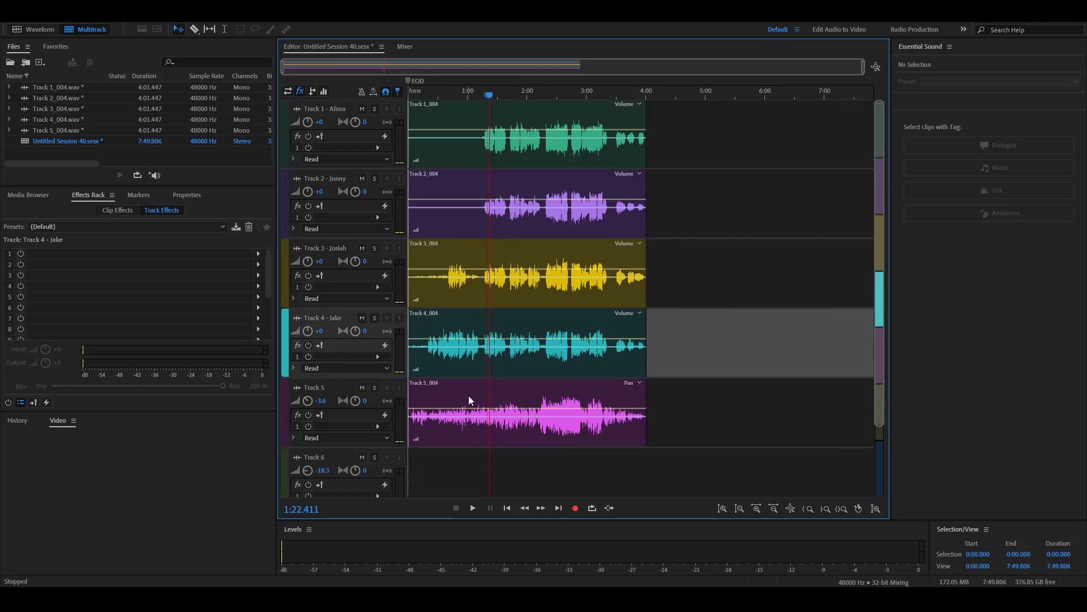
- Compare the track waveforms between about 0:54 and 3:24 at fine and wide time scales and at different track heights
scroll(471, 396, up, 5)
scroll(512, 369, down, 4)
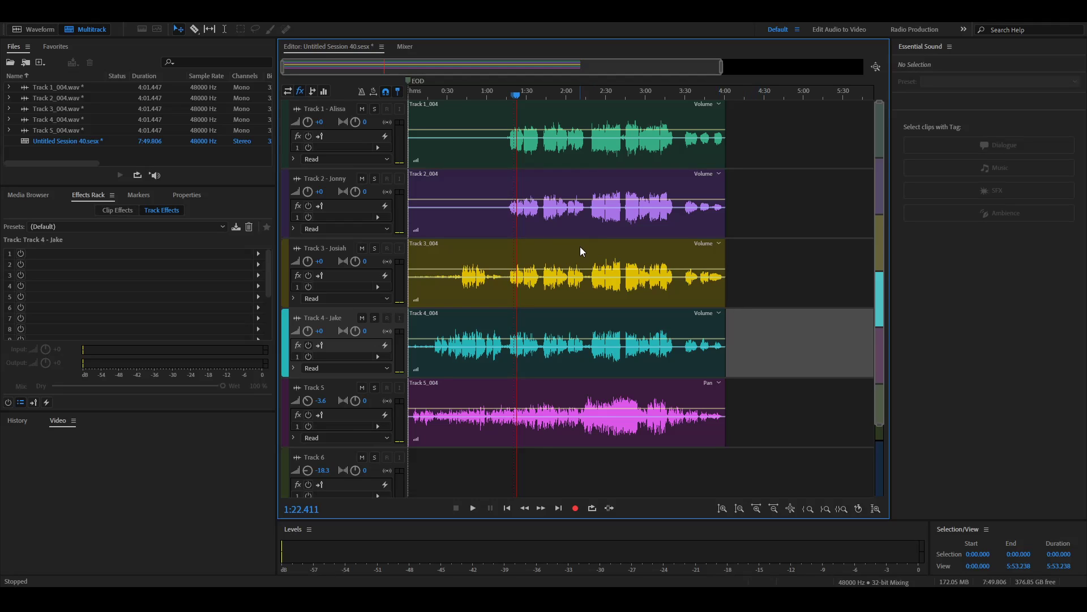
scroll(533, 263, up, 10)
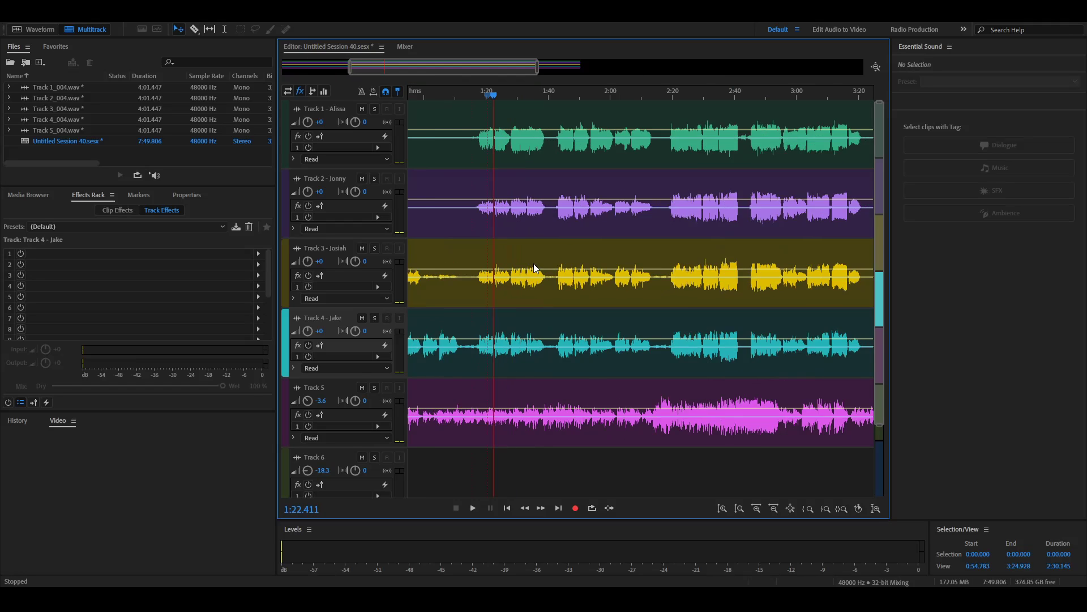
scroll(533, 269, down, 8)
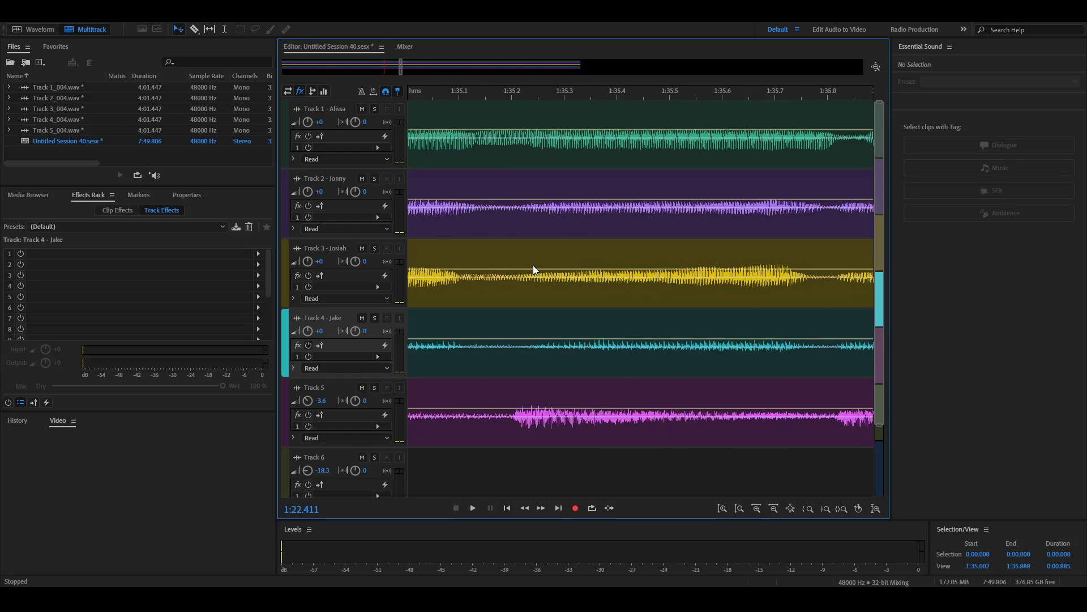
scroll(535, 272, down, 4)
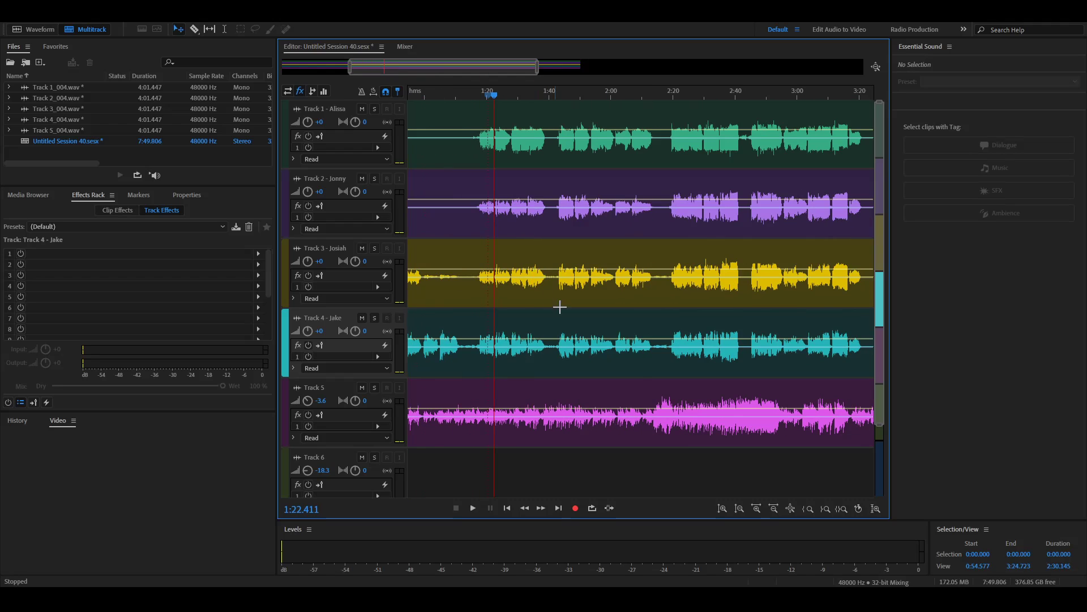
scroll(726, 331, up, 3)
scroll(723, 331, down, 2)
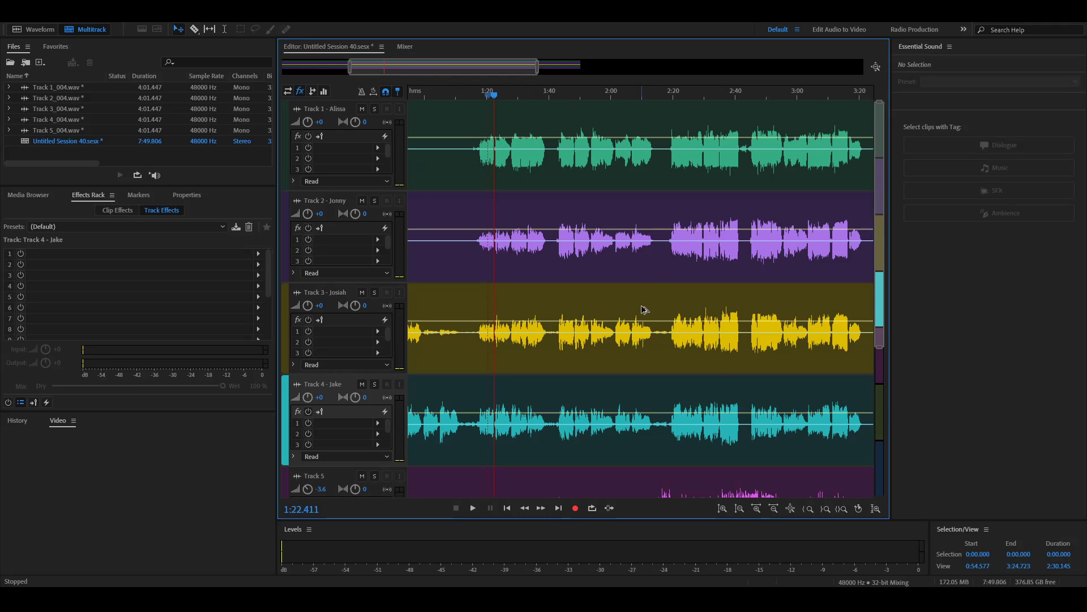
scroll(576, 302, up, 5)
scroll(573, 301, down, 5)
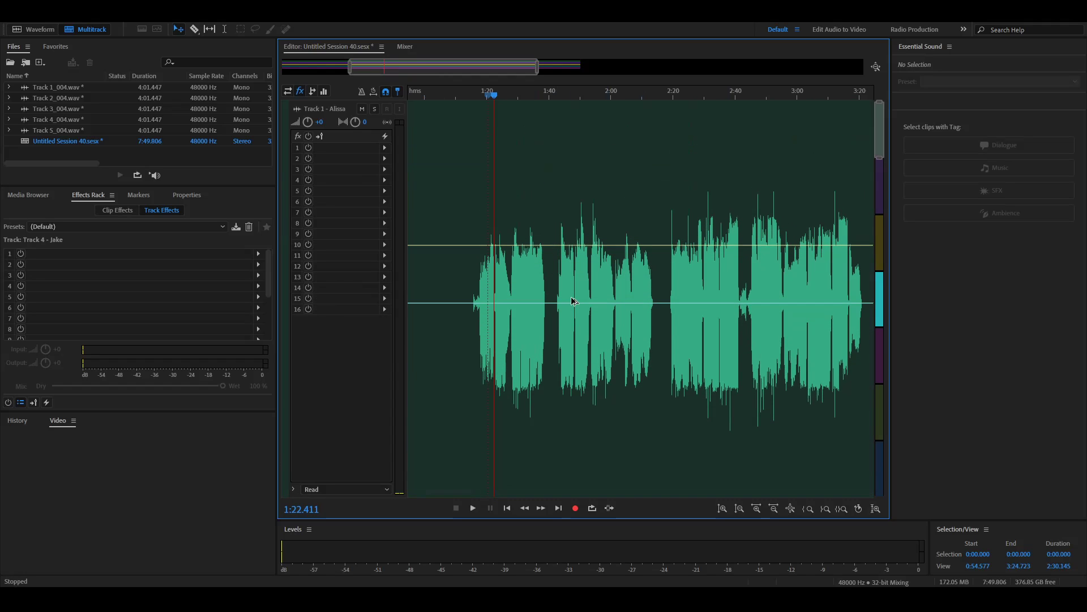
scroll(572, 298, up, 1)
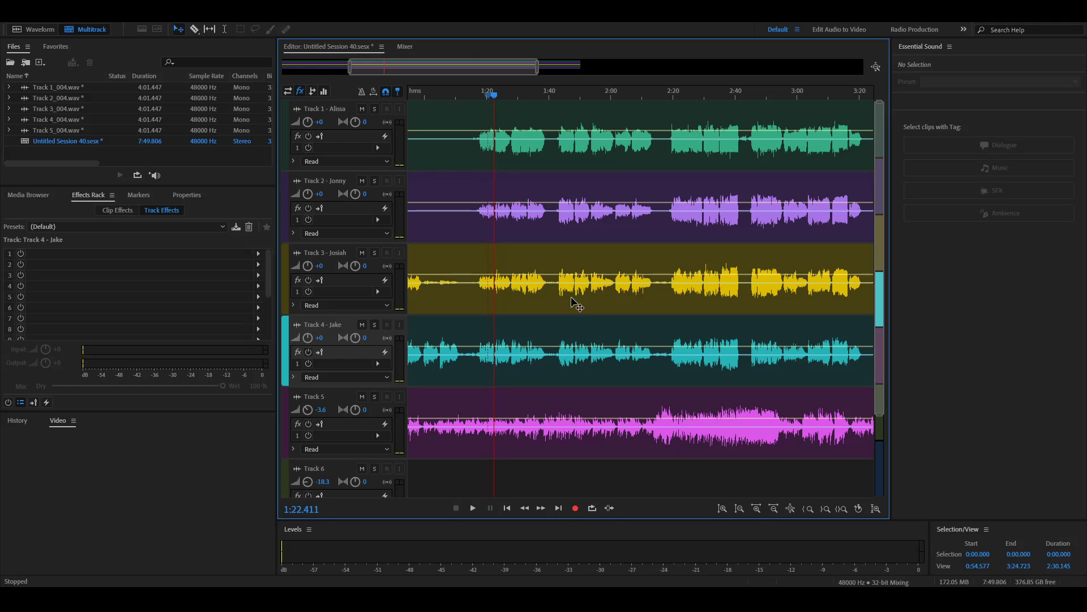
scroll(572, 392, down, 3)
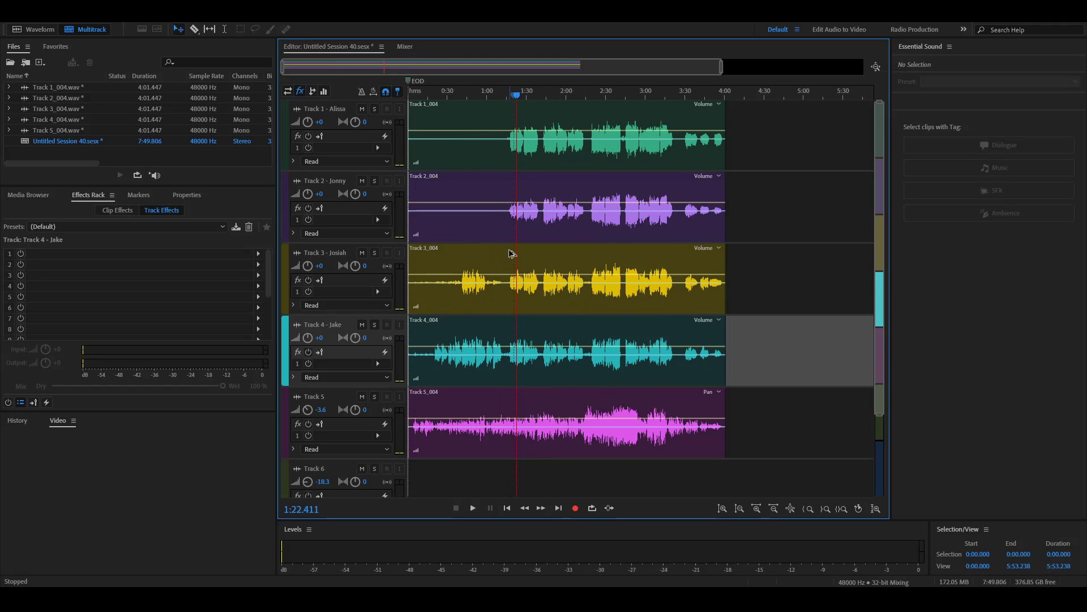
- Examine Track 1's waveform in close detail around 1:31, and compare all tracks between about 0:43 and 2:36
scroll(512, 257, up, 5)
scroll(513, 261, up, 3)
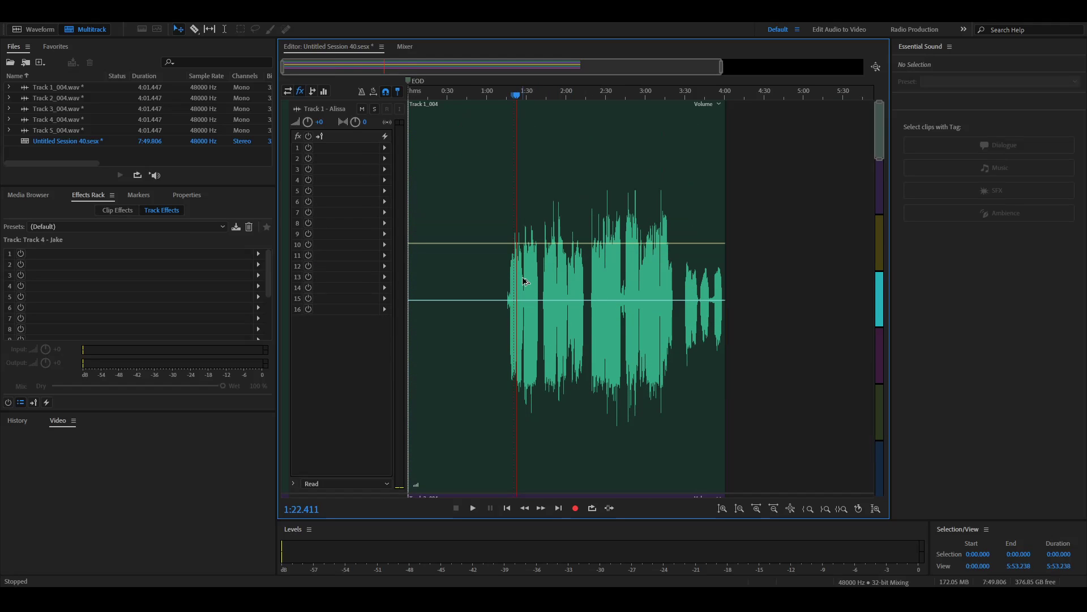
click(529, 282)
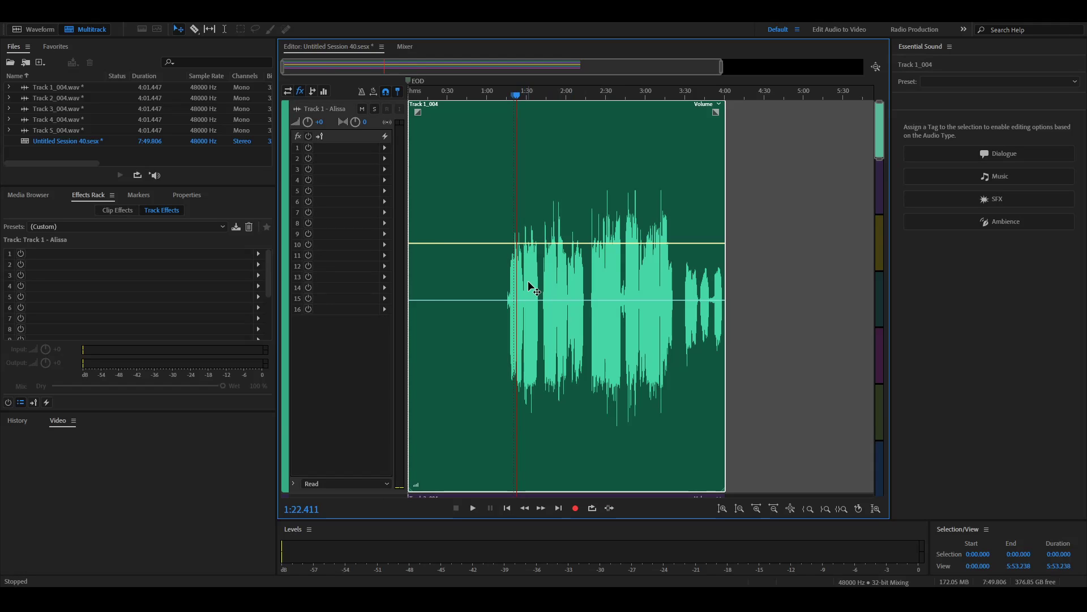
scroll(528, 282, up, 10)
scroll(529, 281, up, 10)
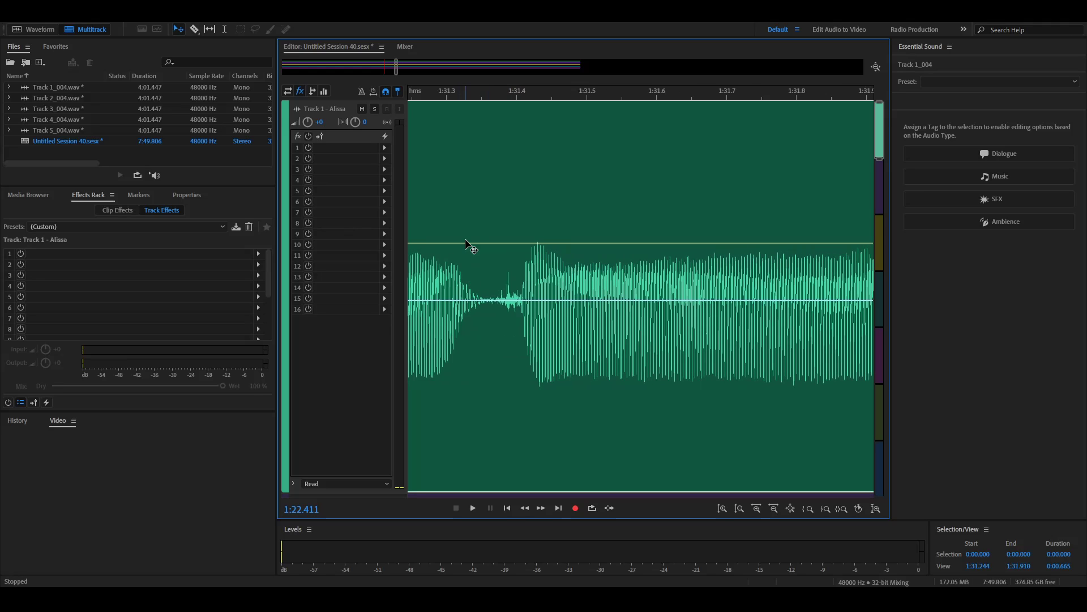
scroll(488, 245, down, 5)
scroll(491, 247, down, 8)
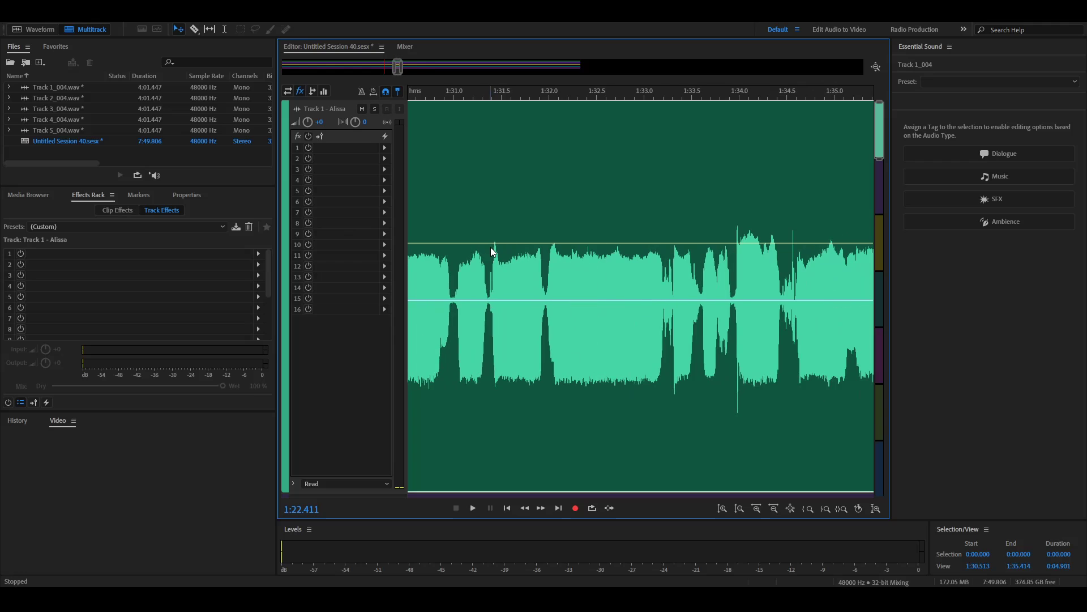
alt+scroll(493, 249, down, 5)
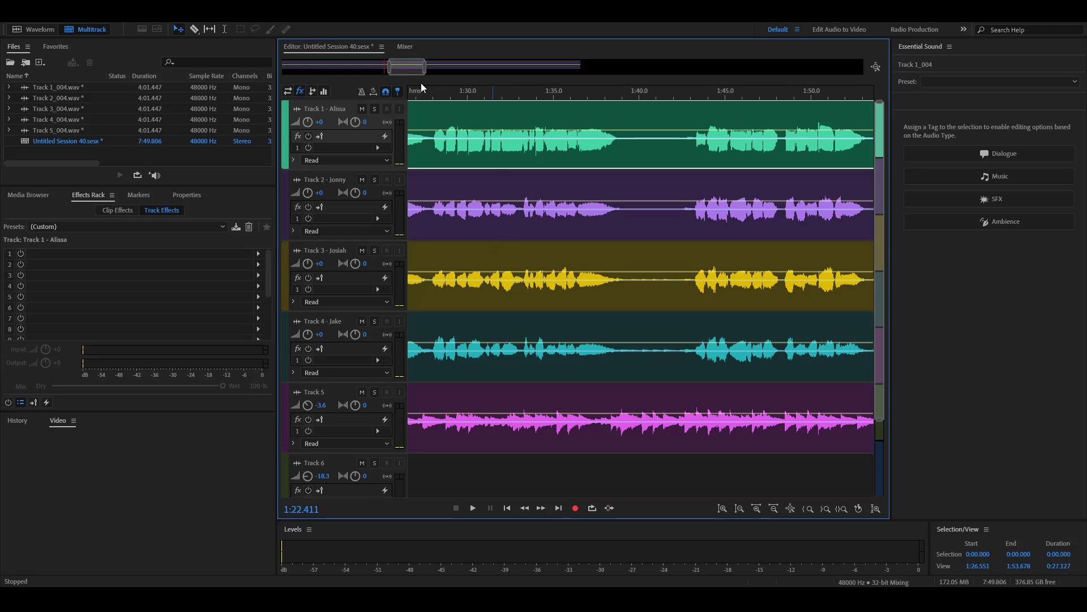
mouse_move(406, 69)
mouse_down()
mouse_move(365, 81)
mouse_move(405, 79)
mouse_up()
scroll(637, 284, down, 5)
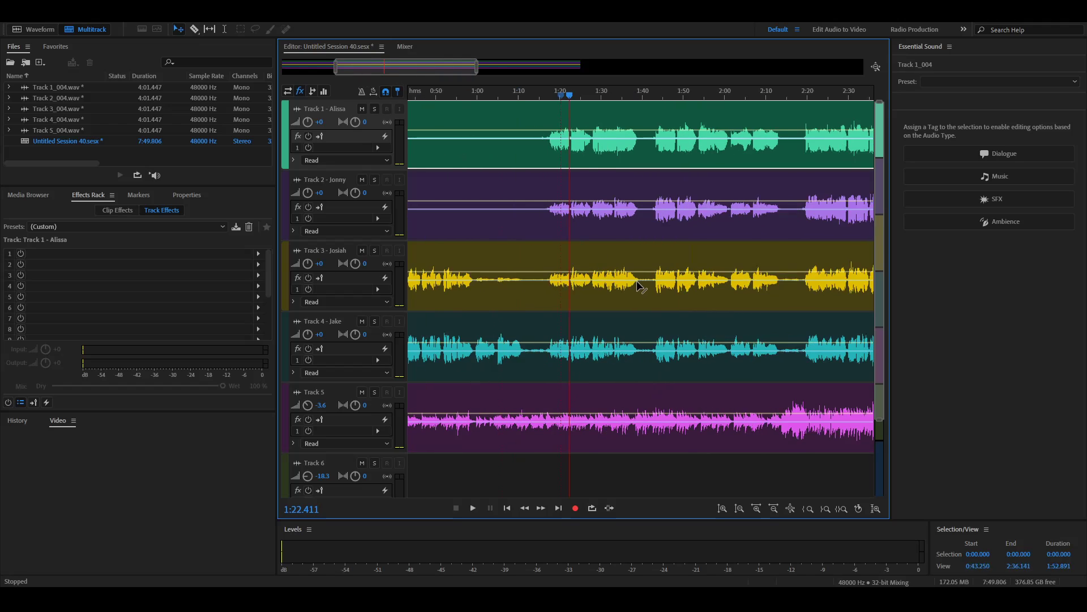
- Examine all track waveforms from the session start to about 4:57 and check the mix levels at about 0:29
scroll(638, 283, down, 4)
scroll(640, 283, up, 4)
scroll(575, 282, down, 2)
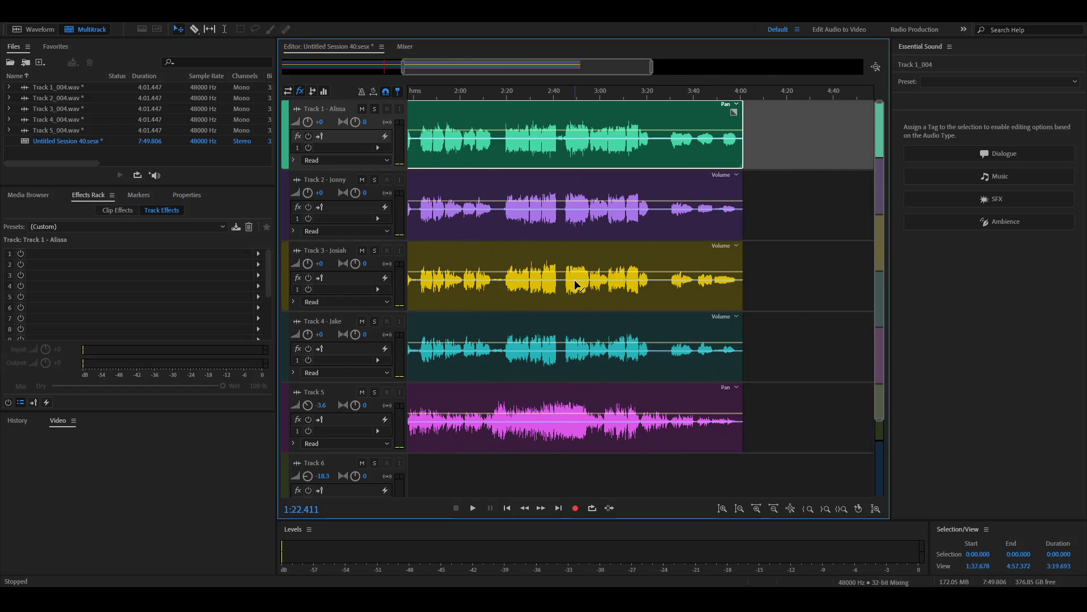
drag(488, 69, 392, 96)
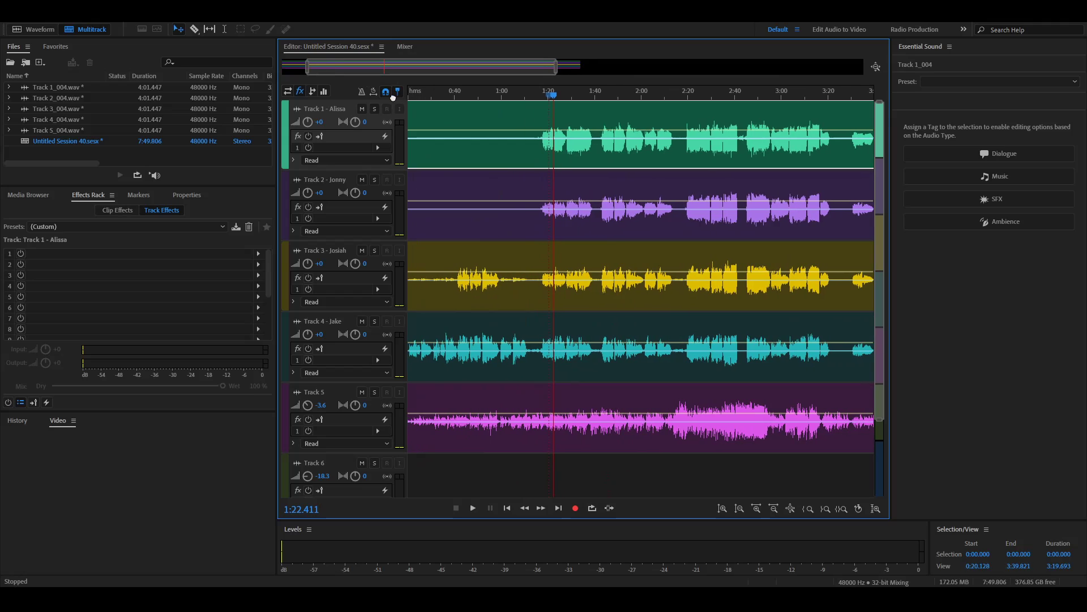
drag(451, 73, 365, 82)
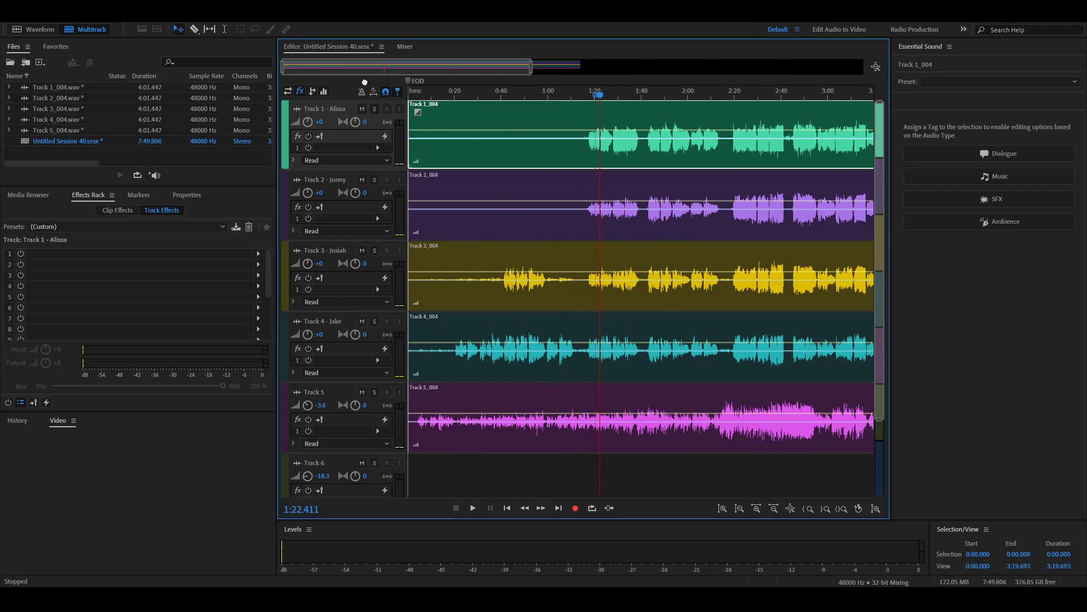
click(475, 94)
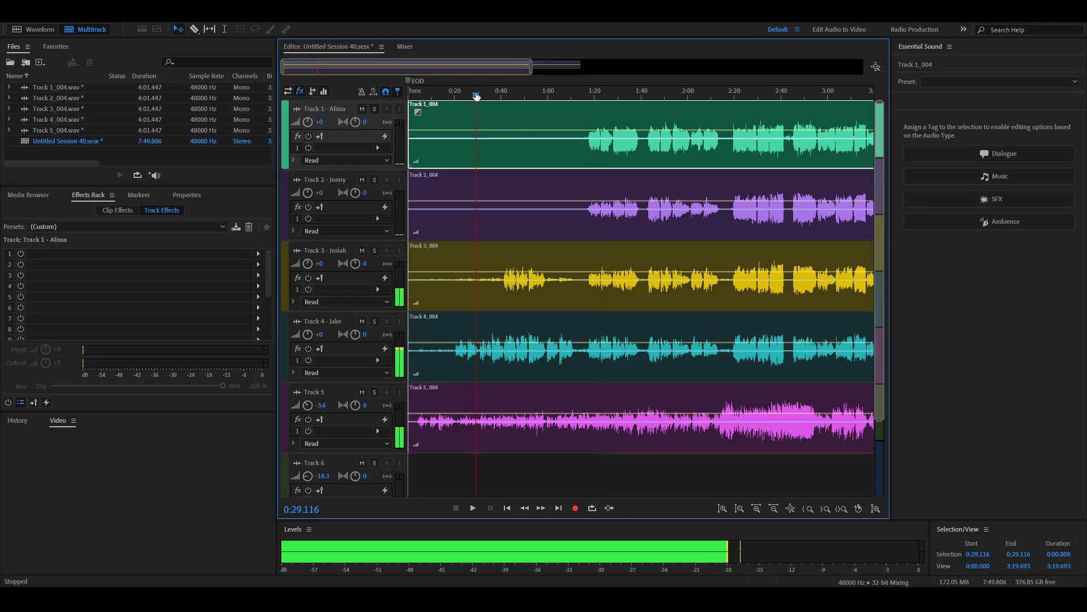
- Silence the first 40 seconds of the Track 3 clip, play it back from 0:40, and return to the multitrack session
double_click(490, 280)
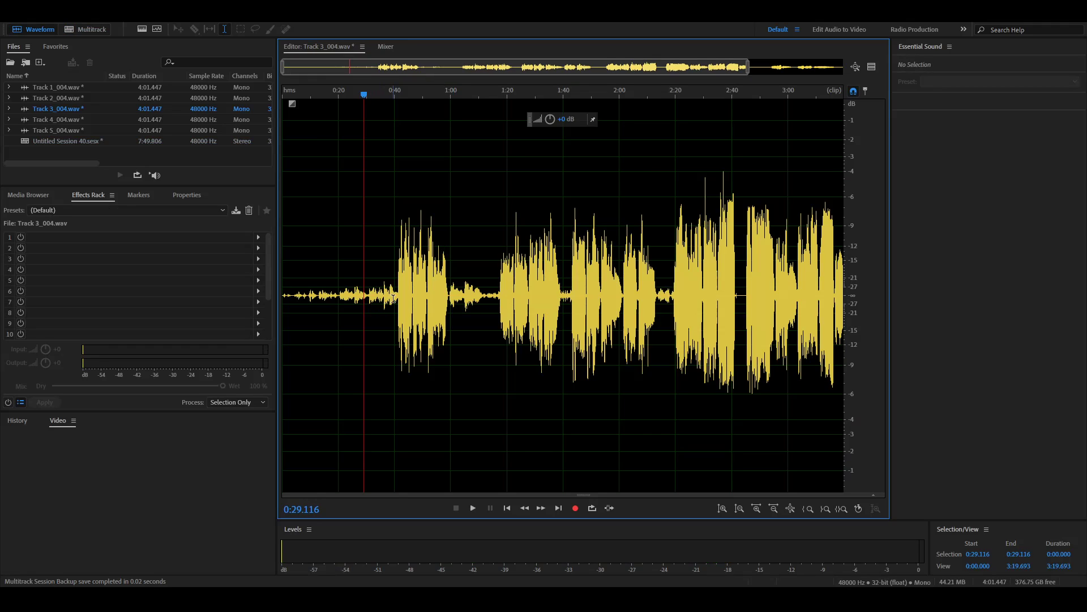
drag(393, 298, 282, 294)
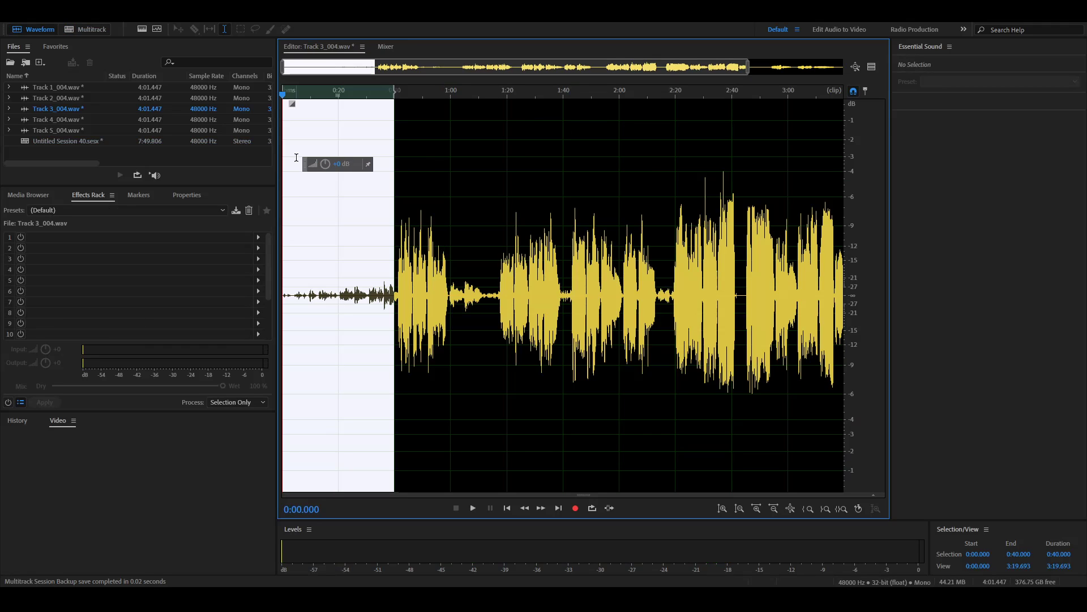
drag(325, 163, 156, 172)
click(395, 255)
key(space)
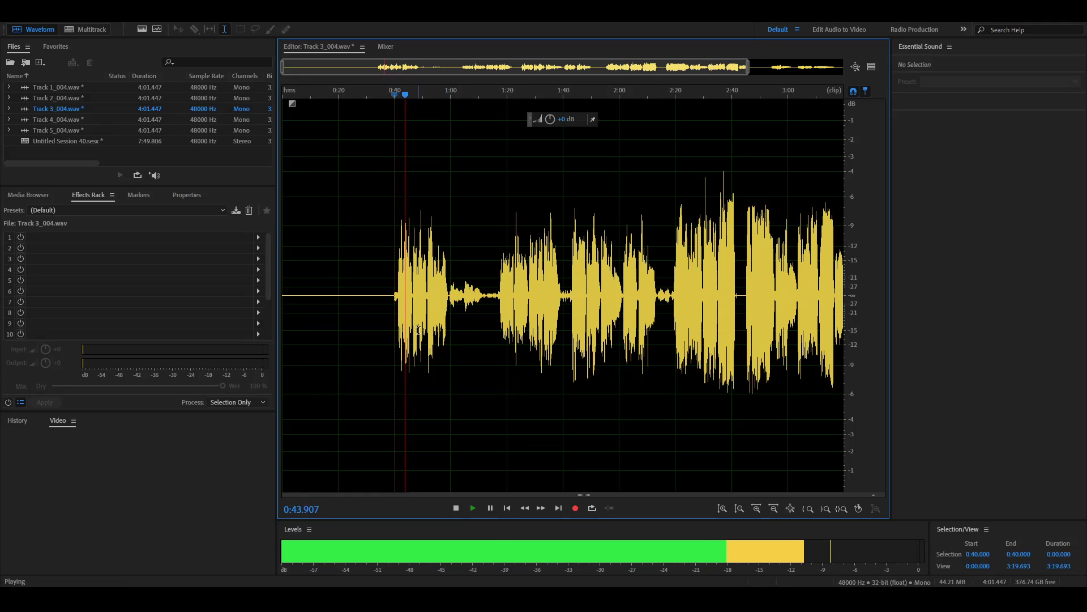
key(space)
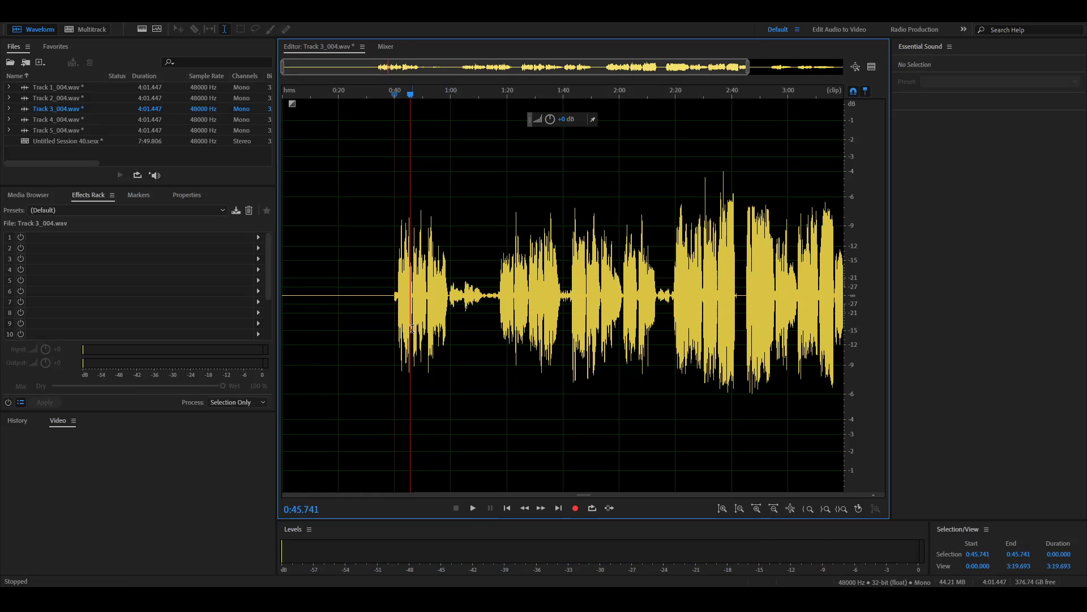
click(82, 28)
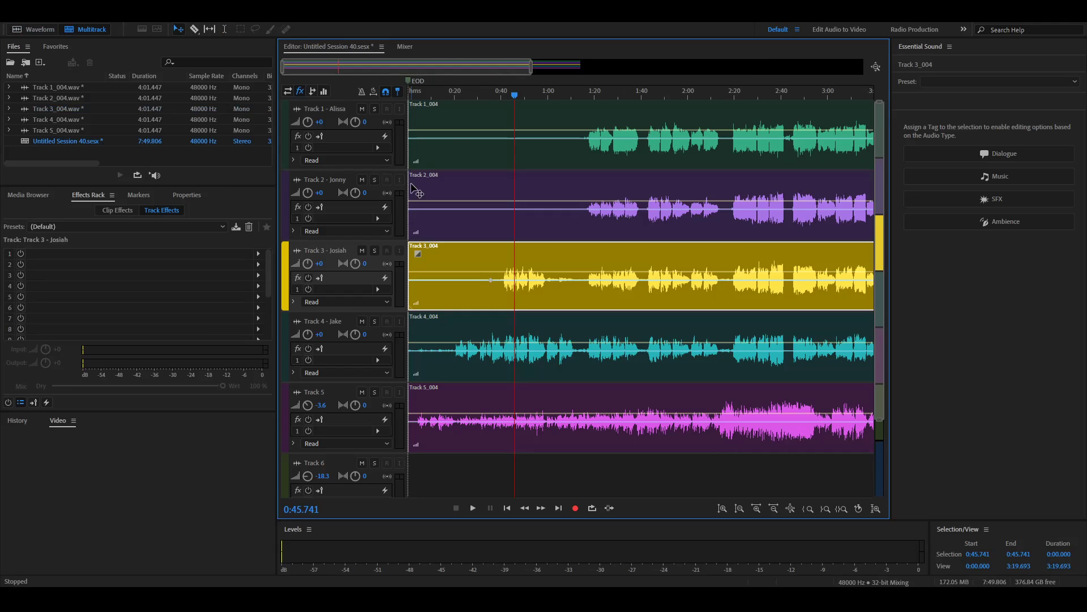
- Listen to the multitrack mix from about 0:18 to 0:28
click(451, 93)
key(space)
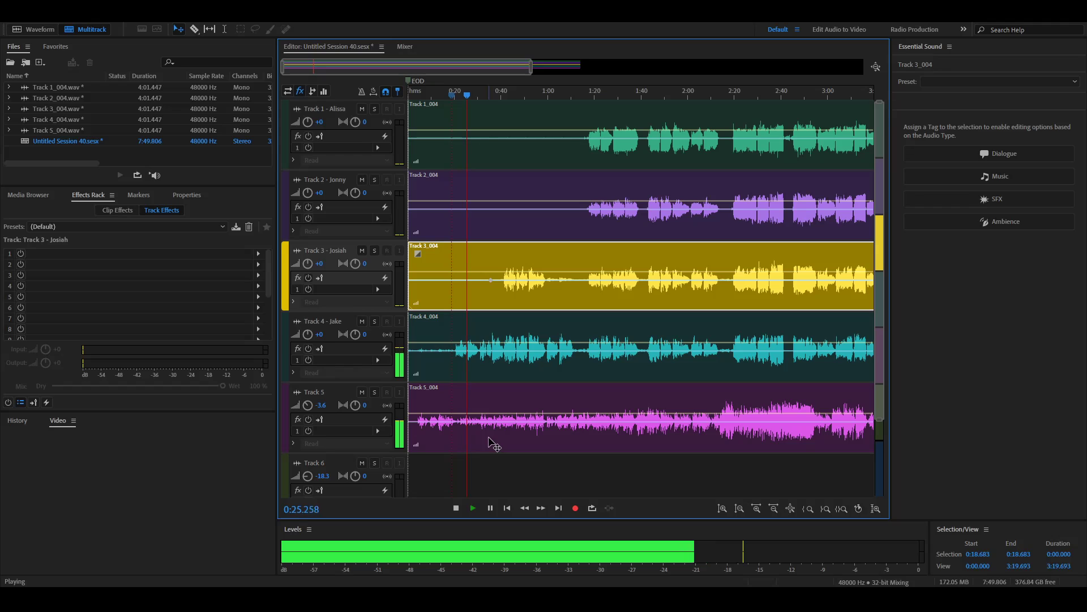
key(space)
- Select the Track 4 clip and compare the tracks' input and output routing with their effect slots at a taller track height
click(476, 375)
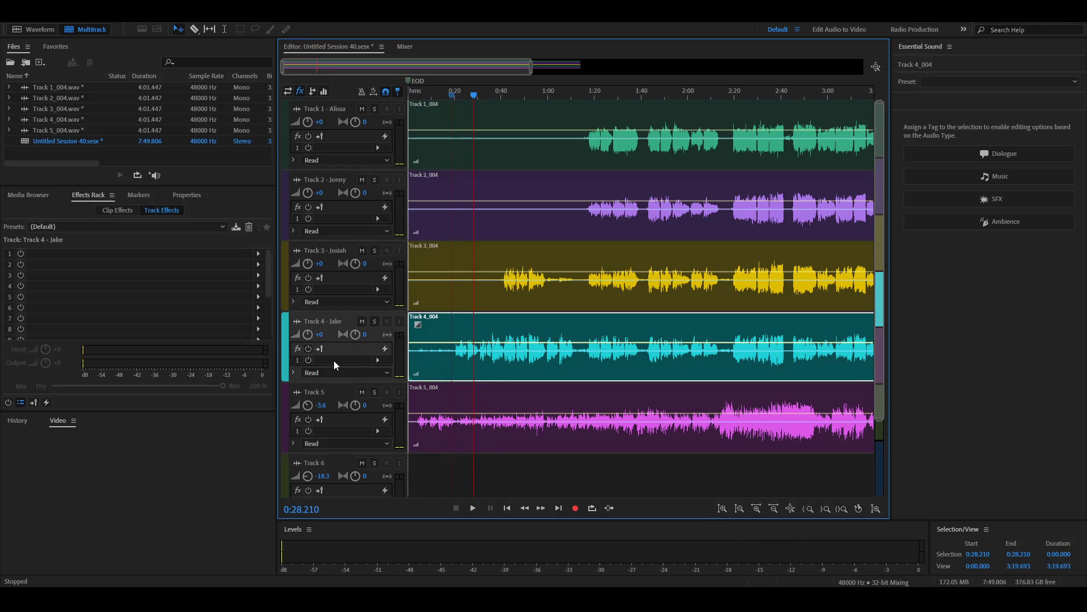
scroll(334, 360, up, 2)
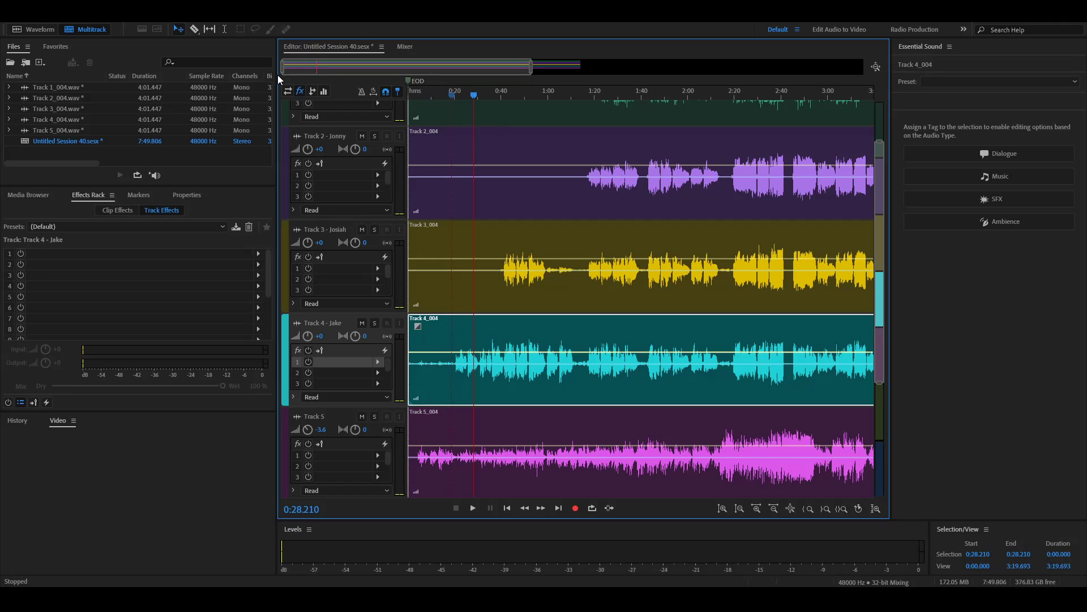
click(289, 90)
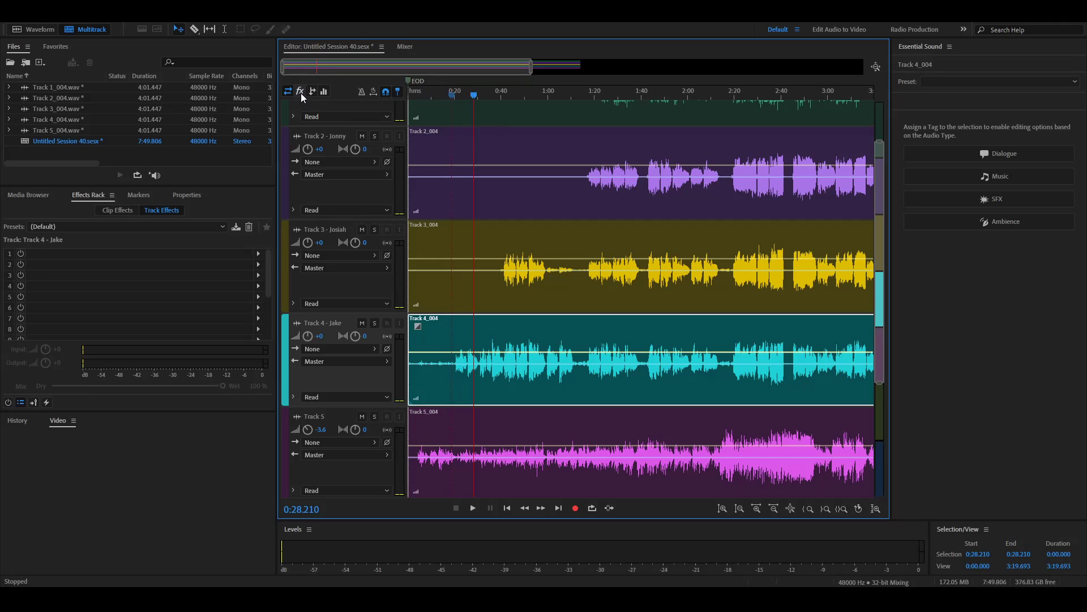
click(300, 91)
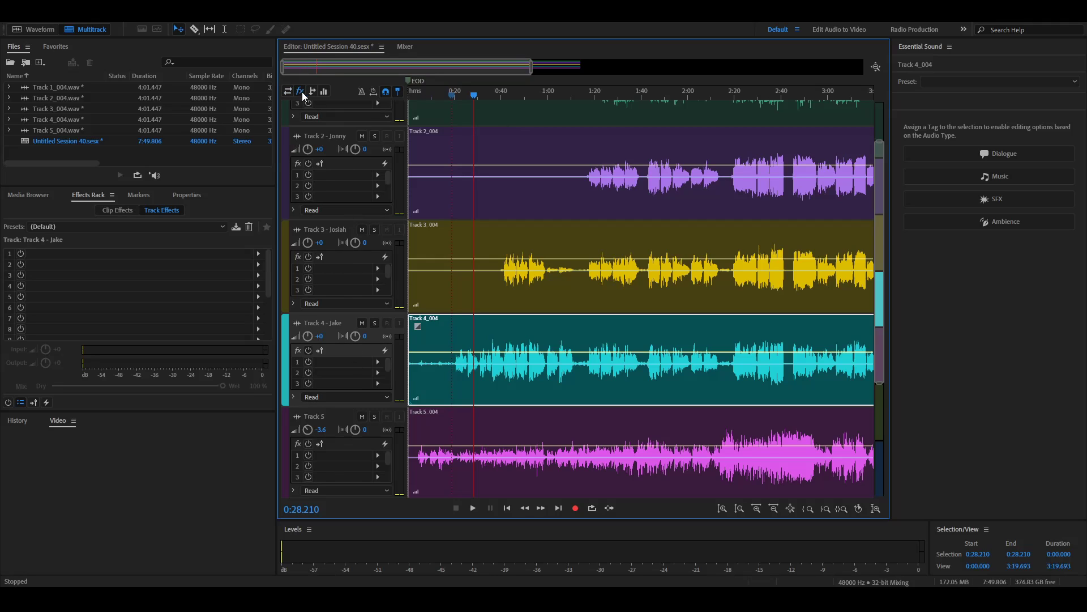
click(288, 91)
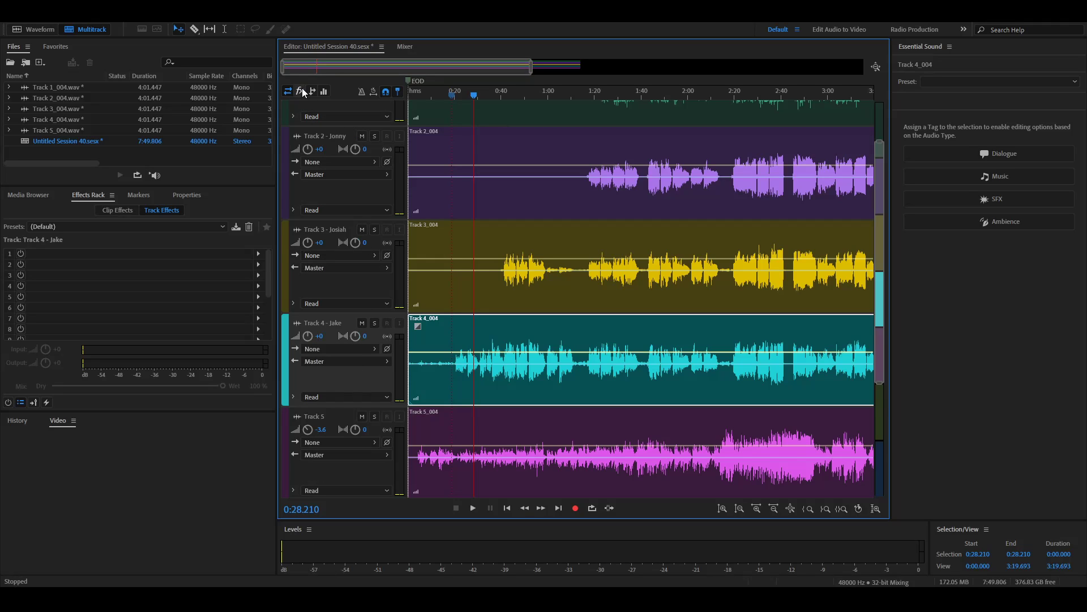
click(300, 91)
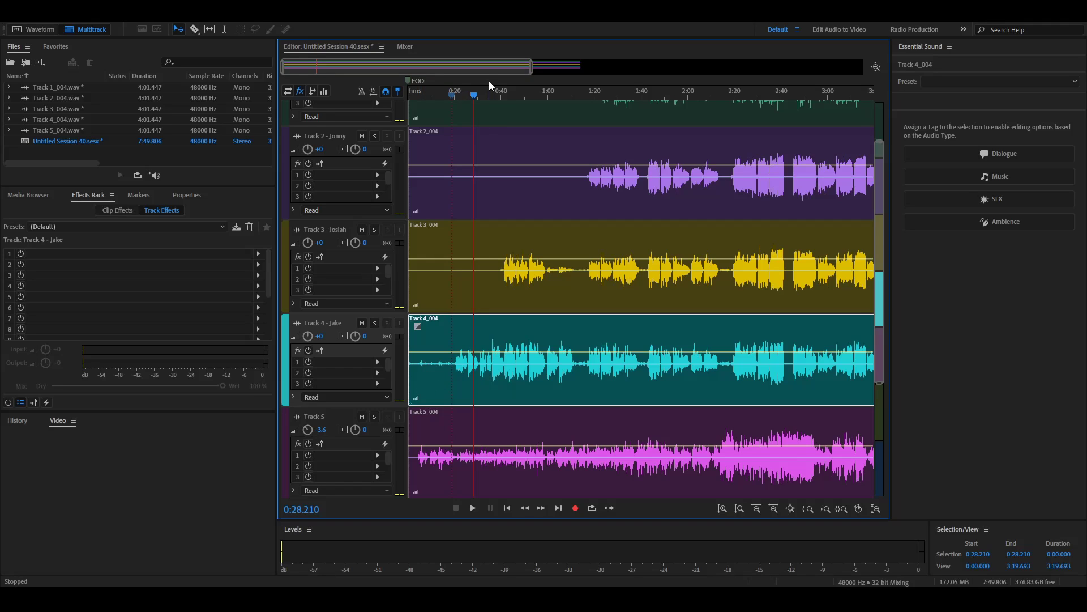
- Play the mix from about 0:23 and add a Parametric Equalizer to Track 4's first effect slot
click(461, 95)
key(space)
key(space)
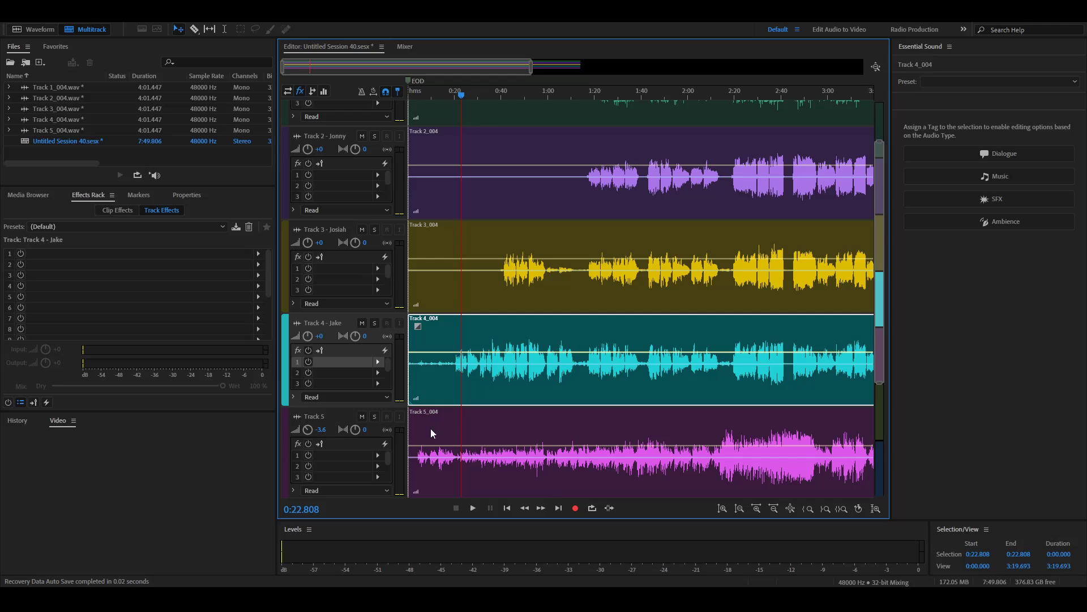
click(559, 492)
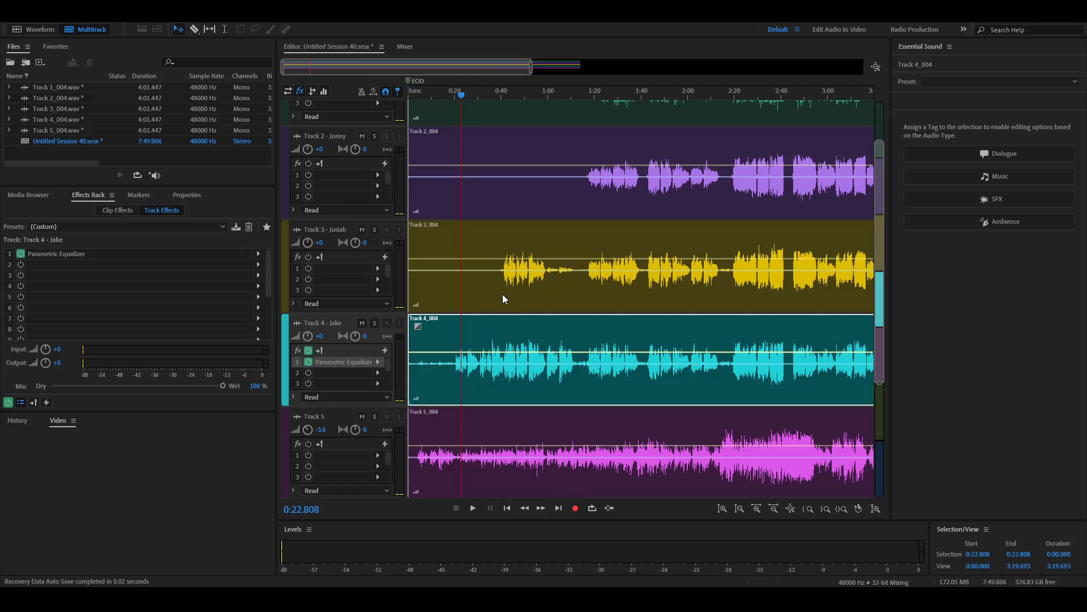
- Listen to the mix in short passages from about 0:23 to 0:45 with the equalizer on Track 4
key(space)
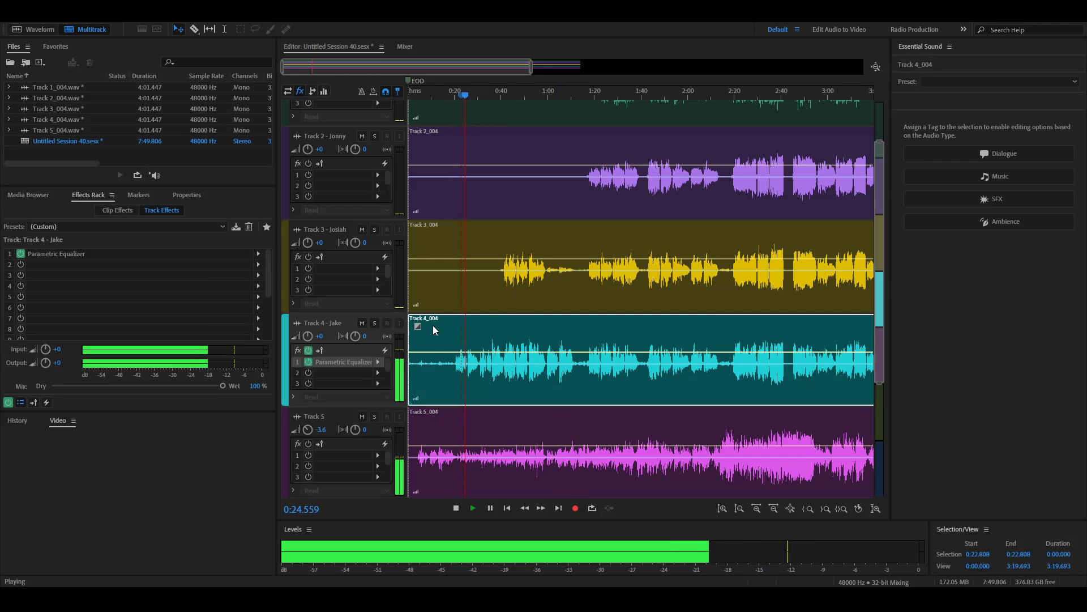
key(space)
key(space)
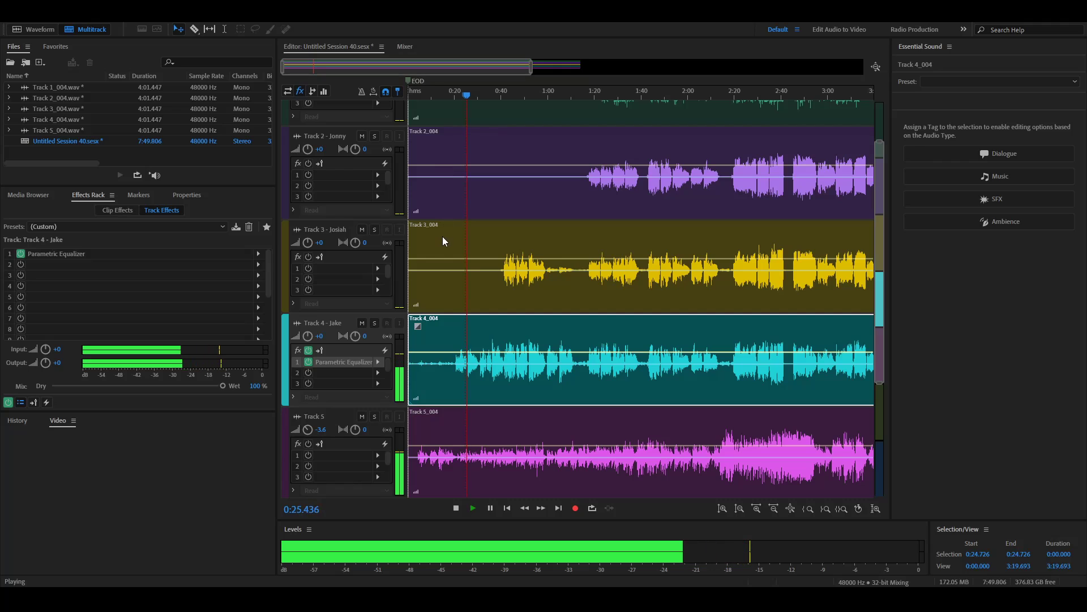
key(space)
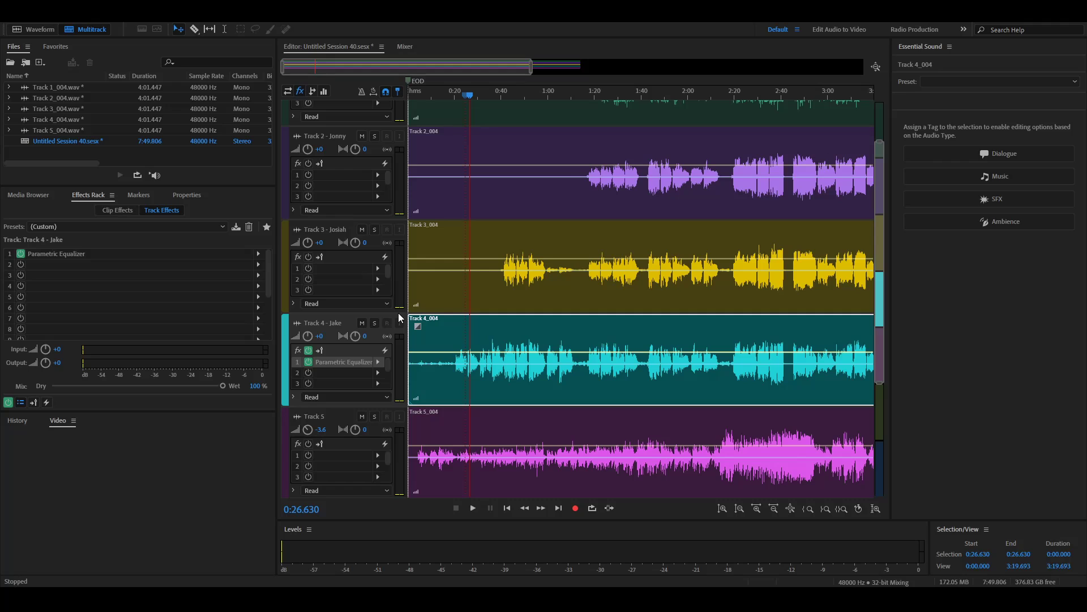
key(space)
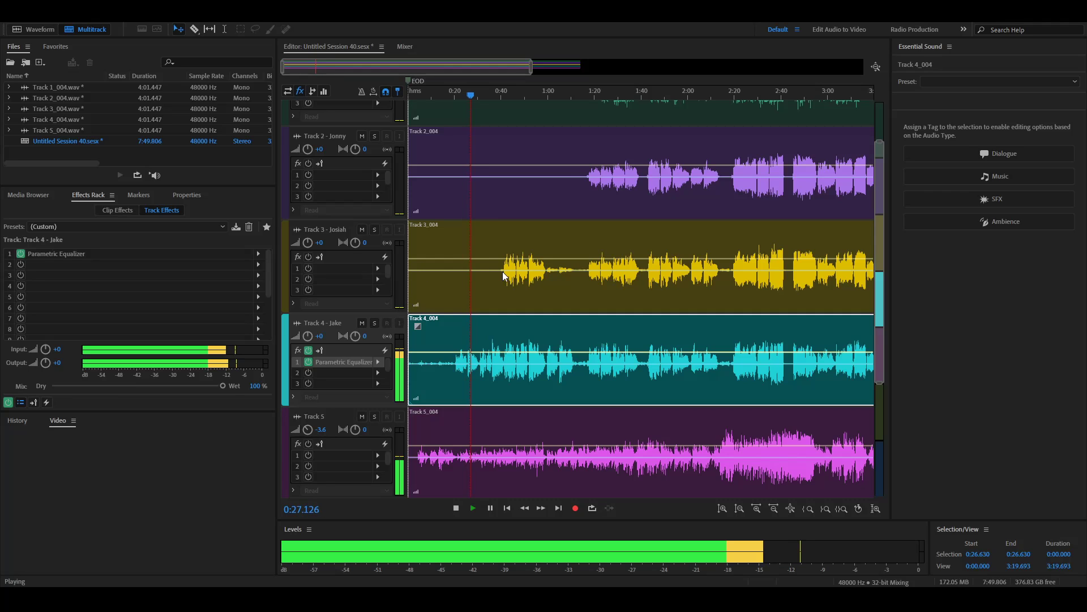
key(space)
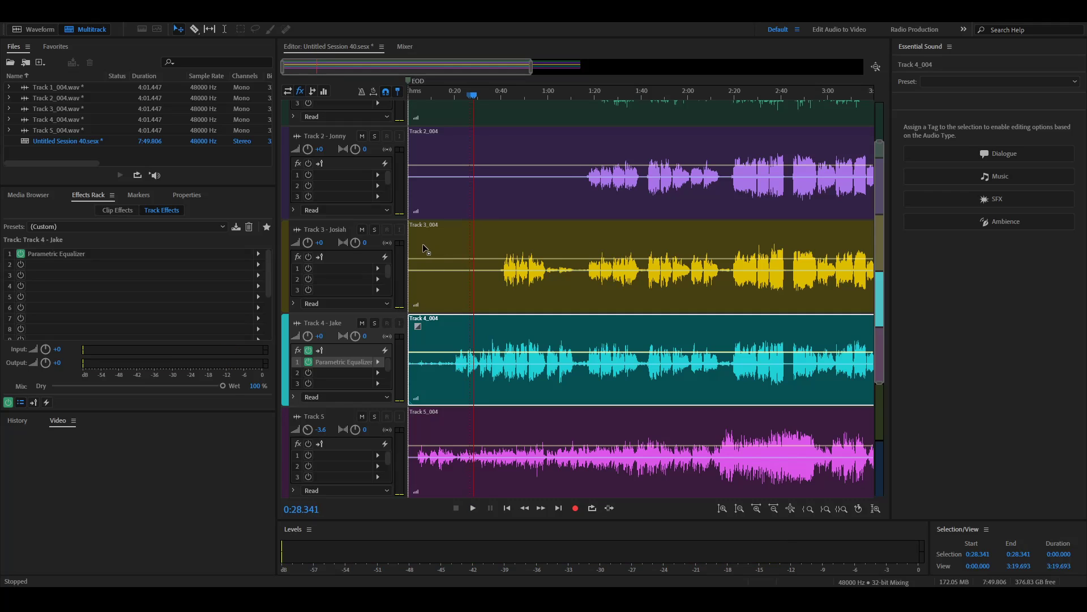
key(space)
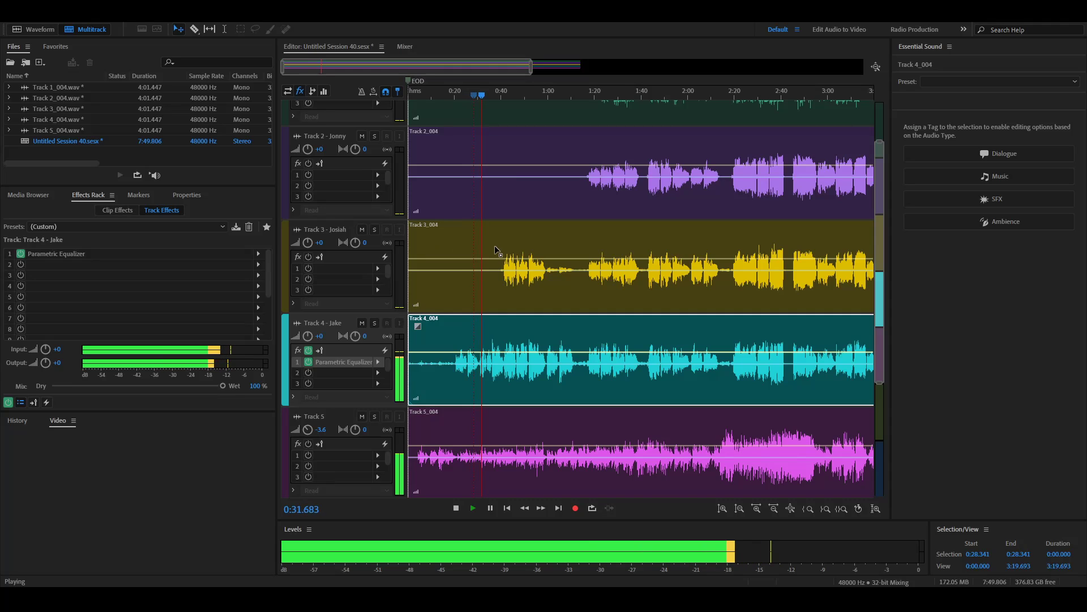
key(space)
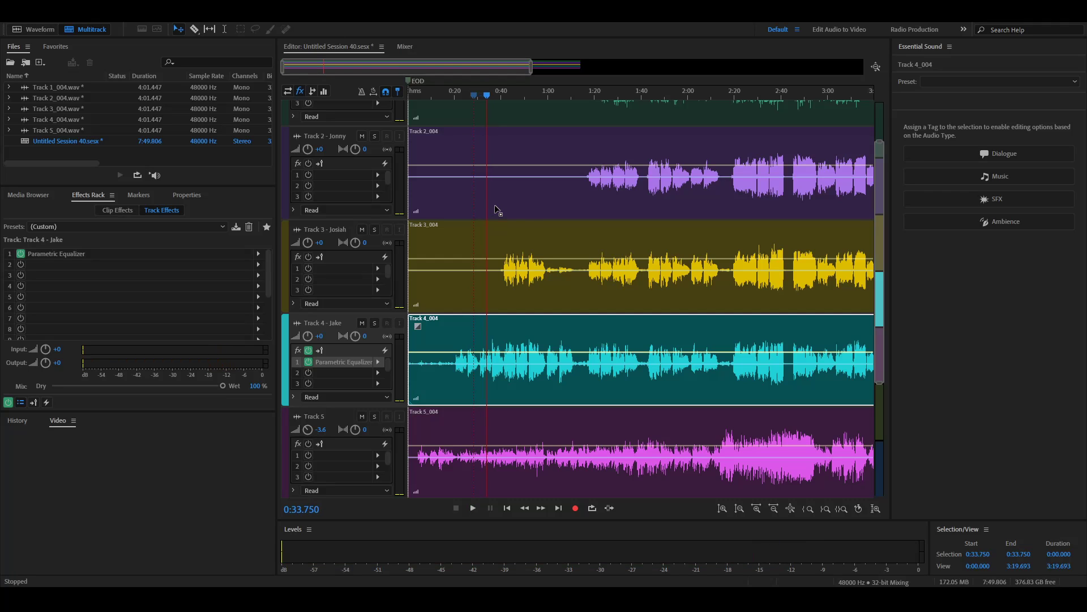
key(space)
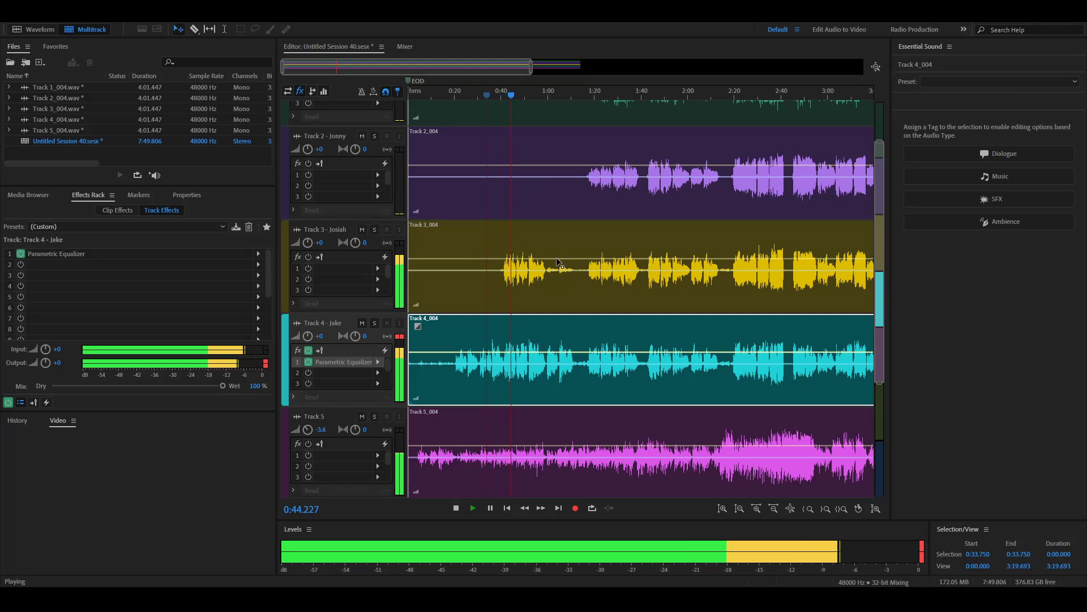
key(space)
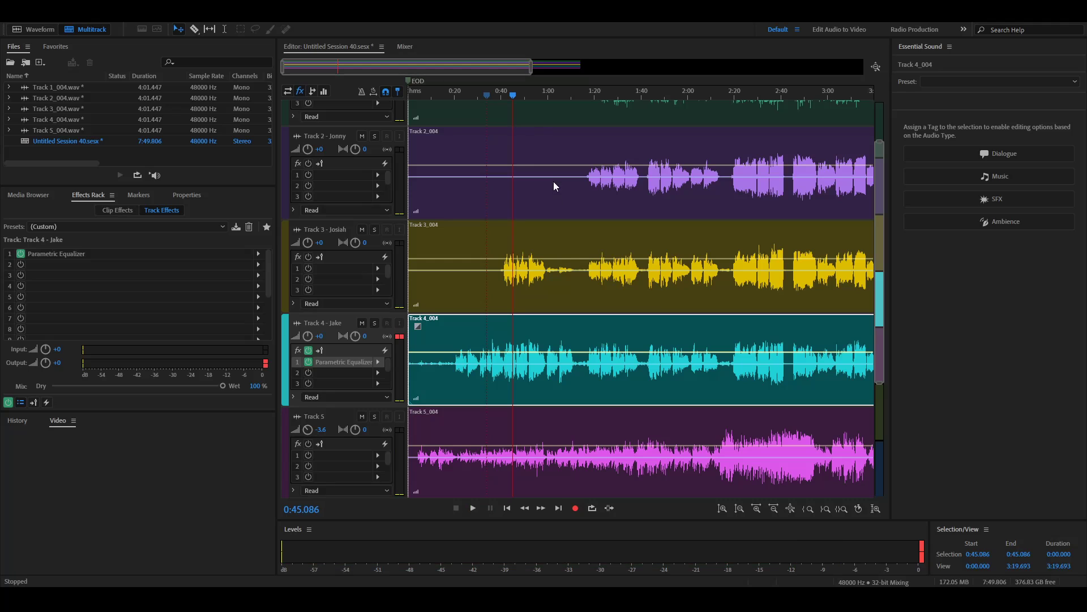
- Listen to the mix in short passages from about 0:12 to 0:35
click(436, 94)
key(space)
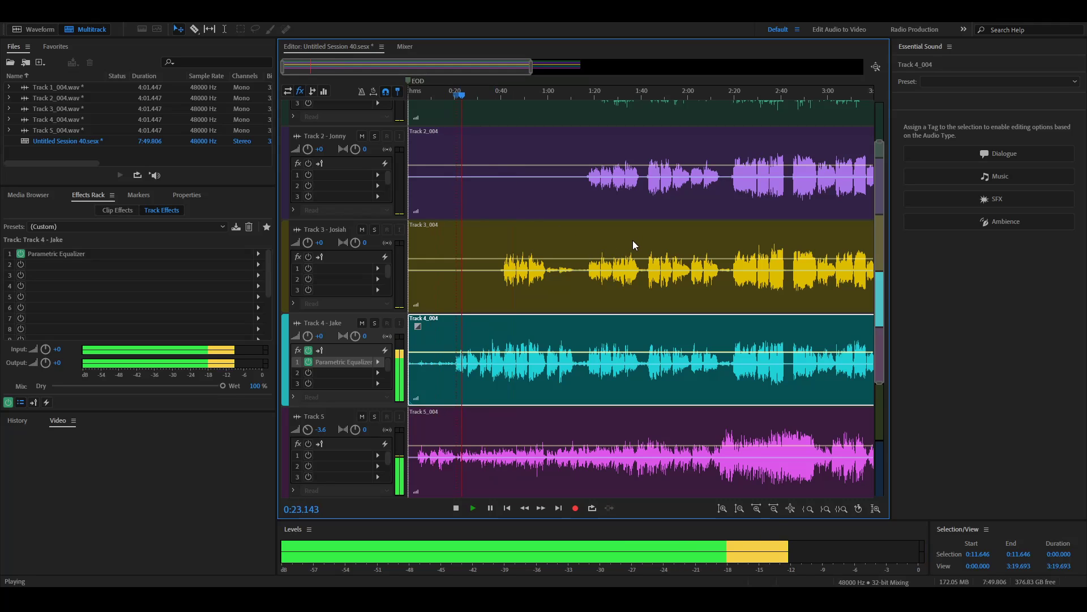
key(space)
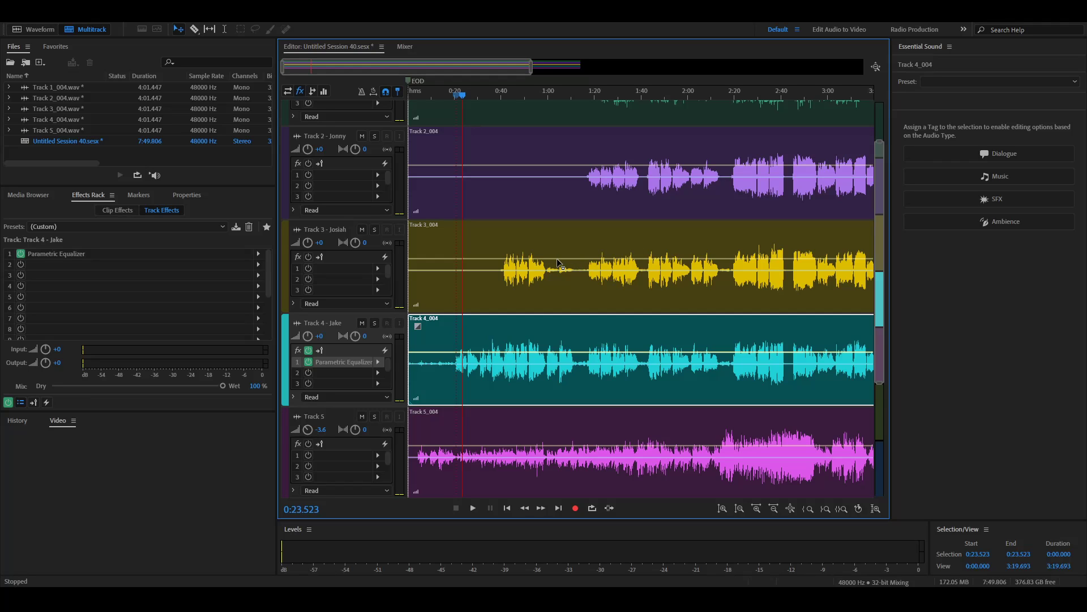
key(space)
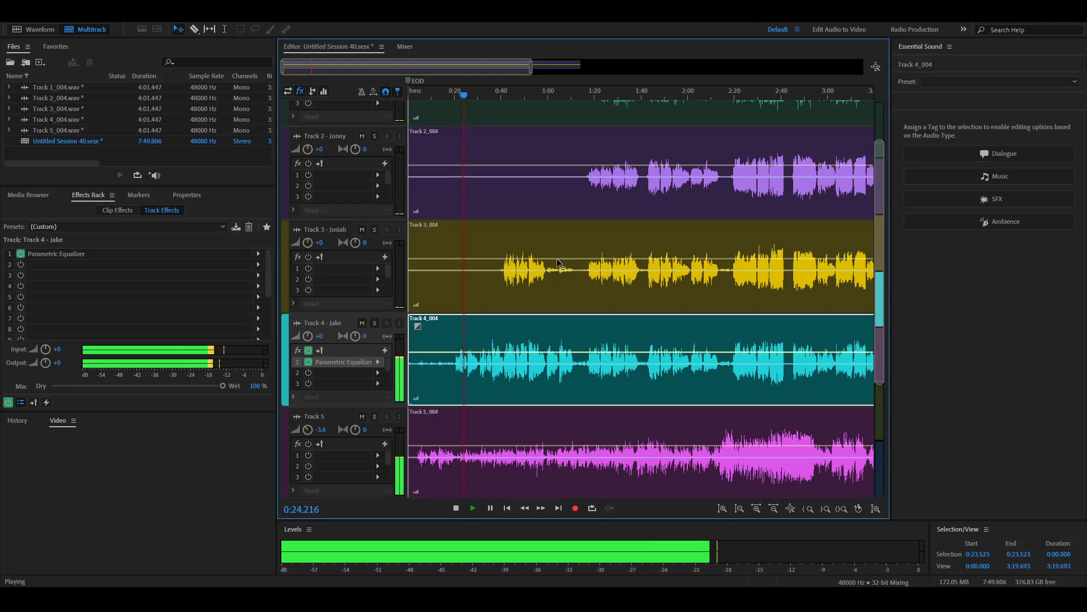
key(space)
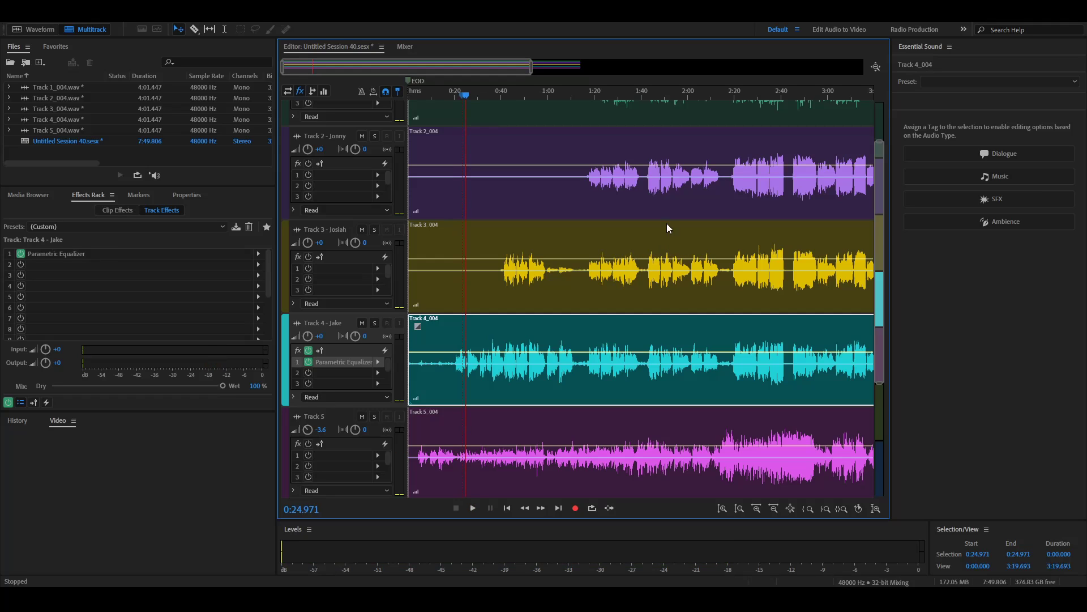
key(space)
key(space)
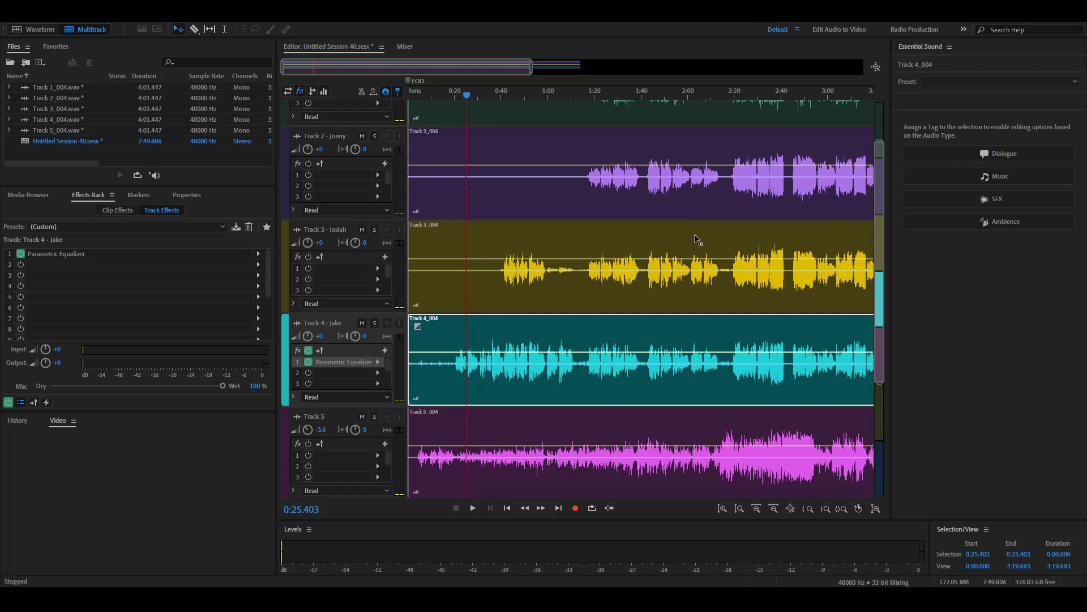
key(space)
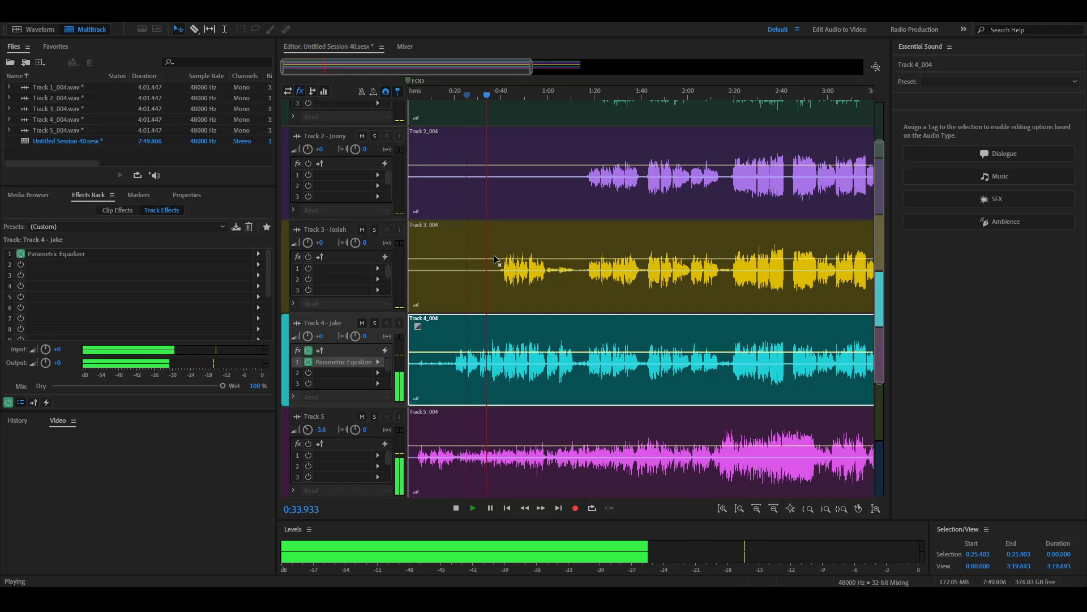
key(space)
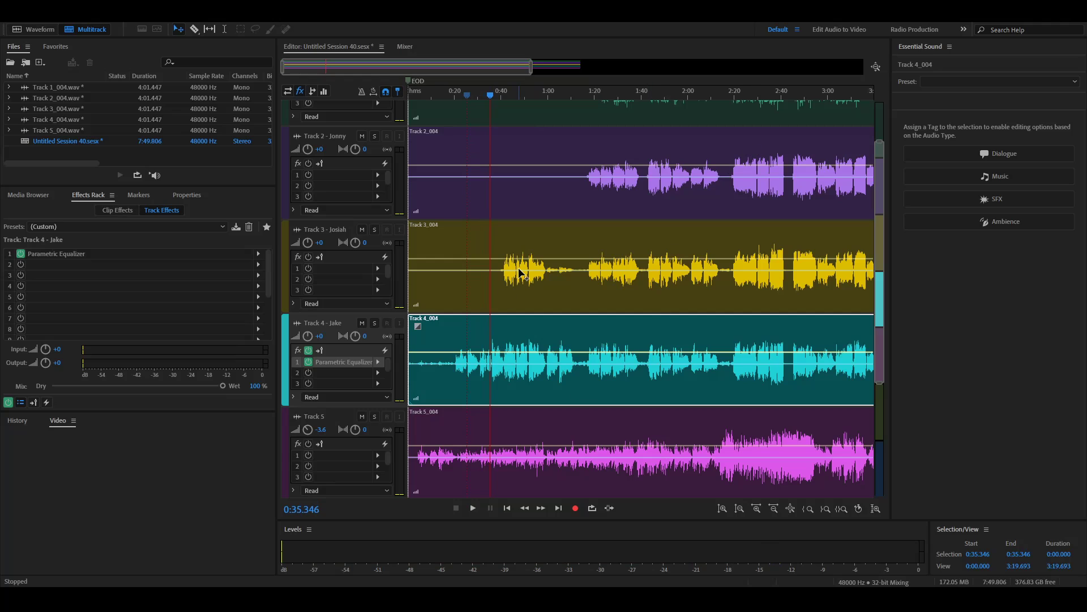
- Replay the mix from about 0:22 and add Studio Reverb to Track 4's second effect slot
click(454, 96)
key(space)
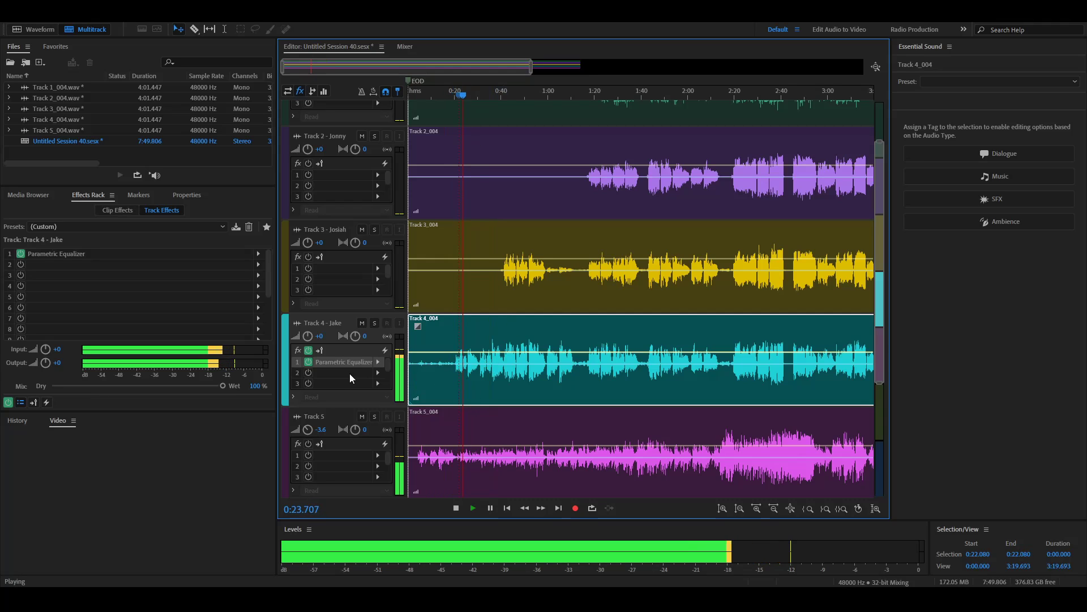
key(space)
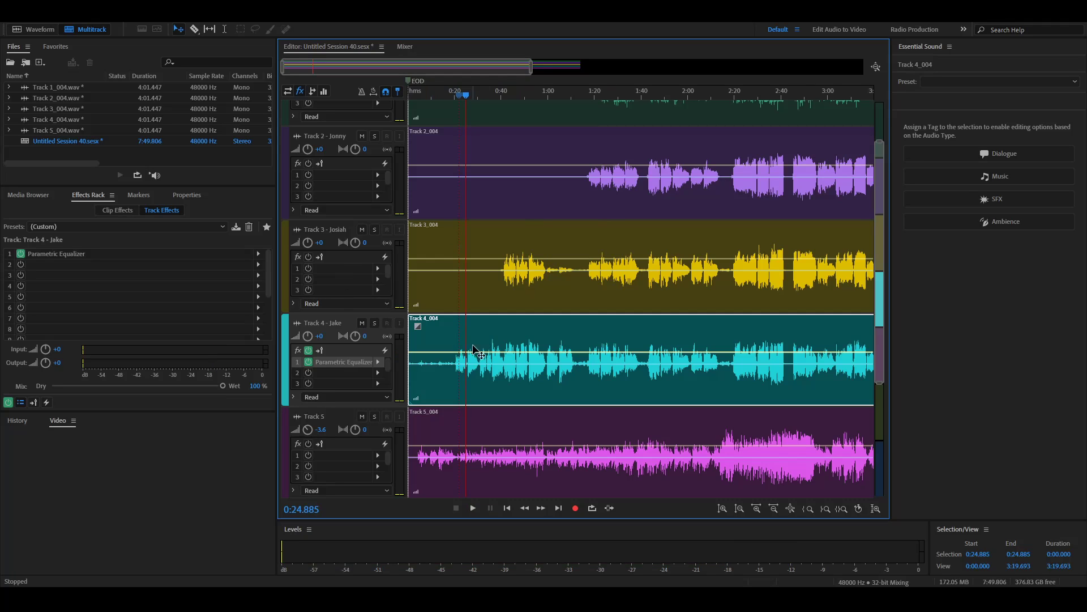
click(351, 373)
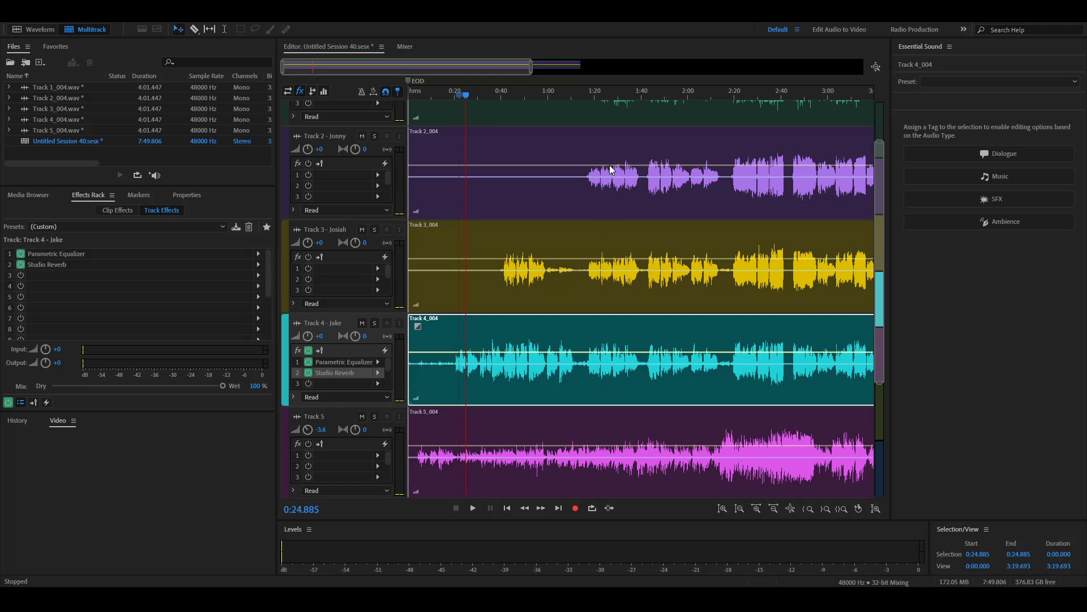
key(ctrl+s)
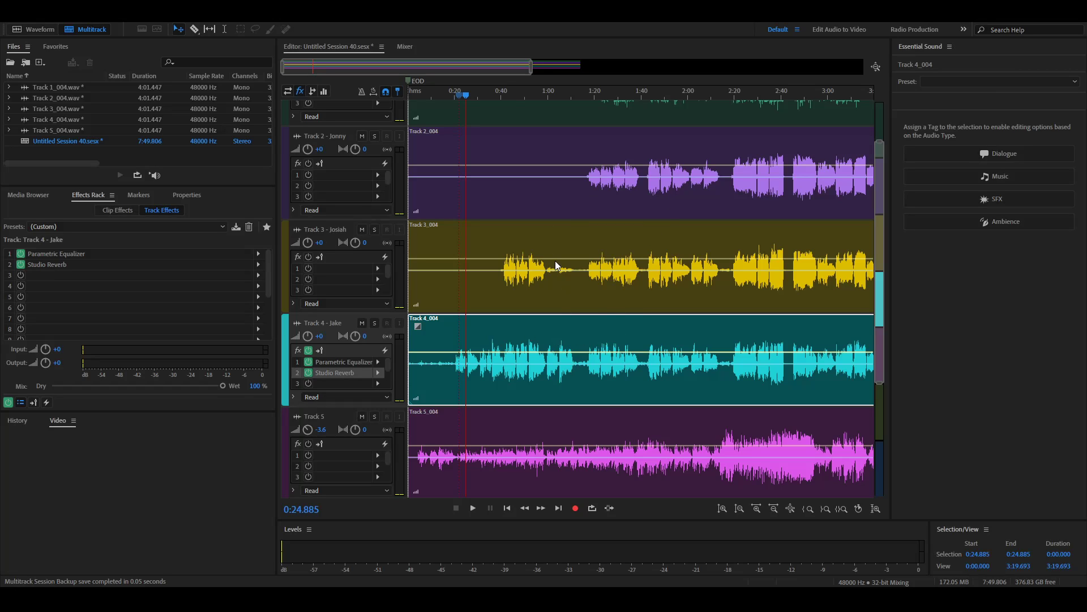
- Listen to the mix with Track 4's reverb from about 0:24 to 0:42
click(441, 94)
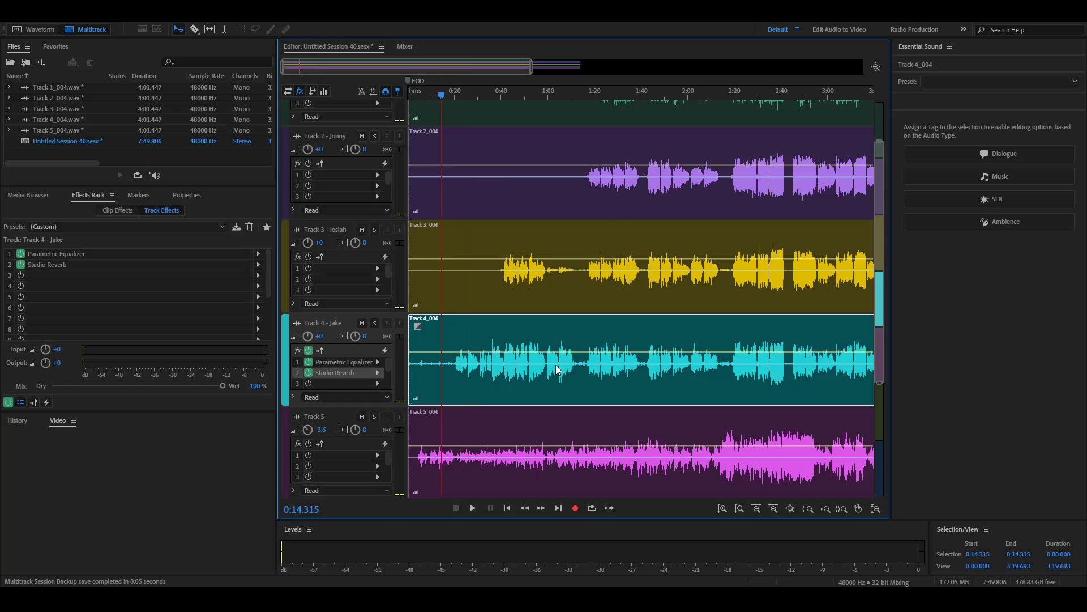
click(465, 140)
key(space)
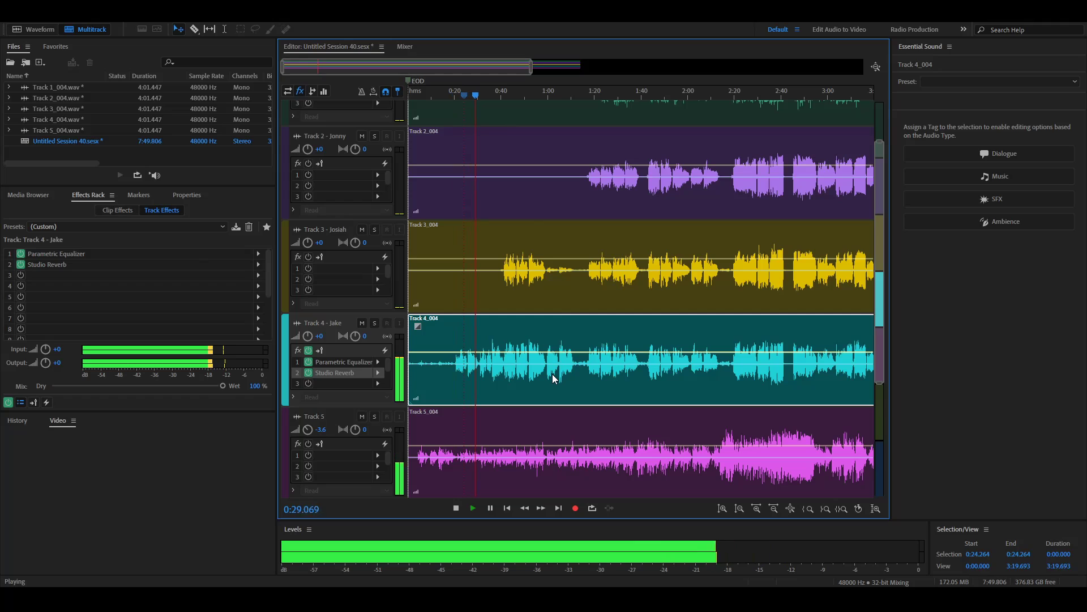
key(space)
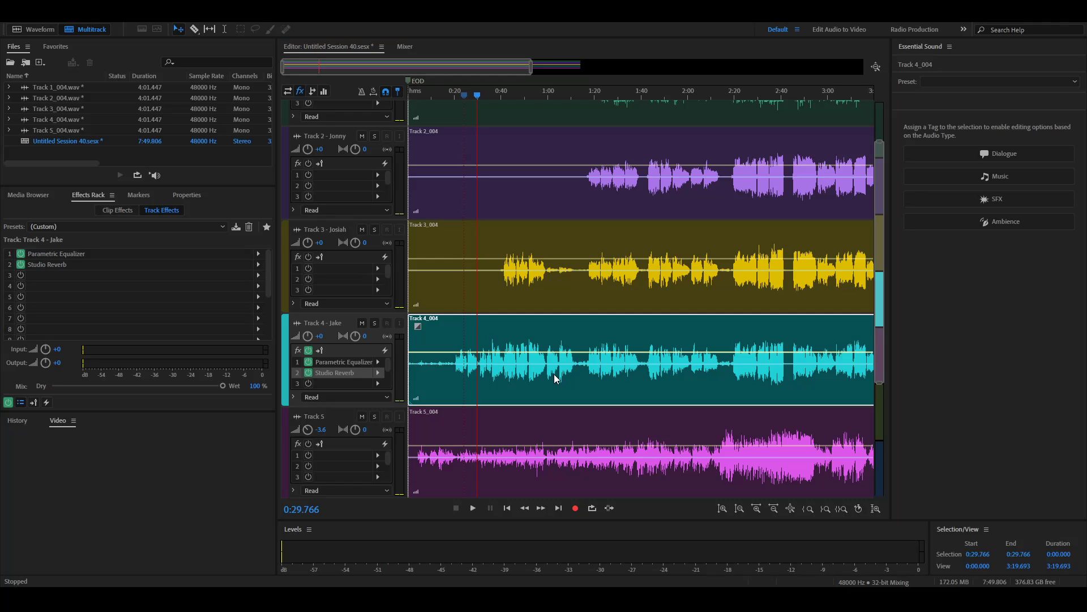
key(space)
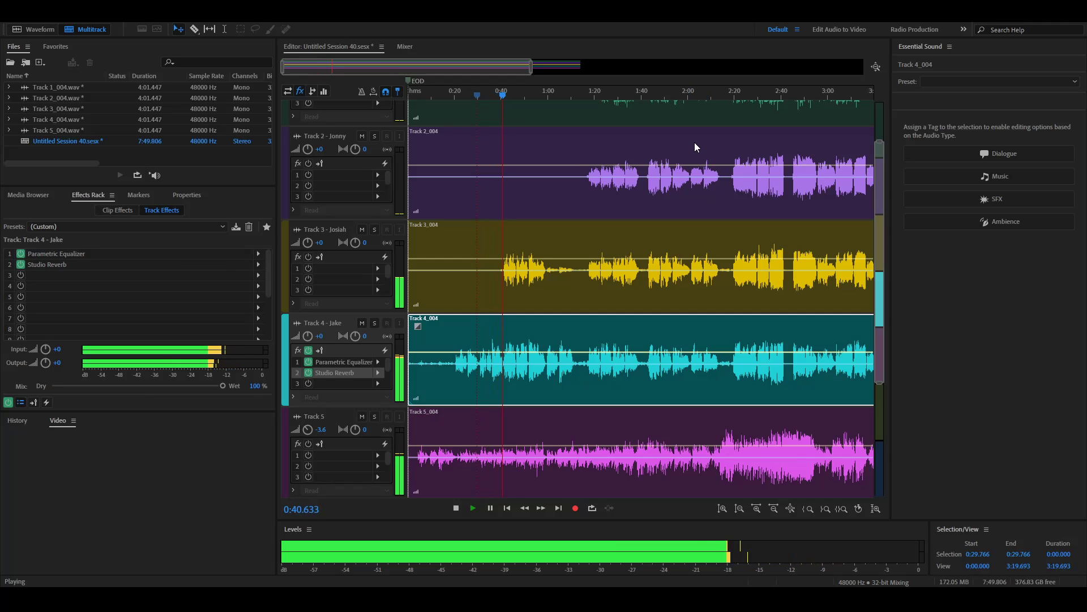
key(space)
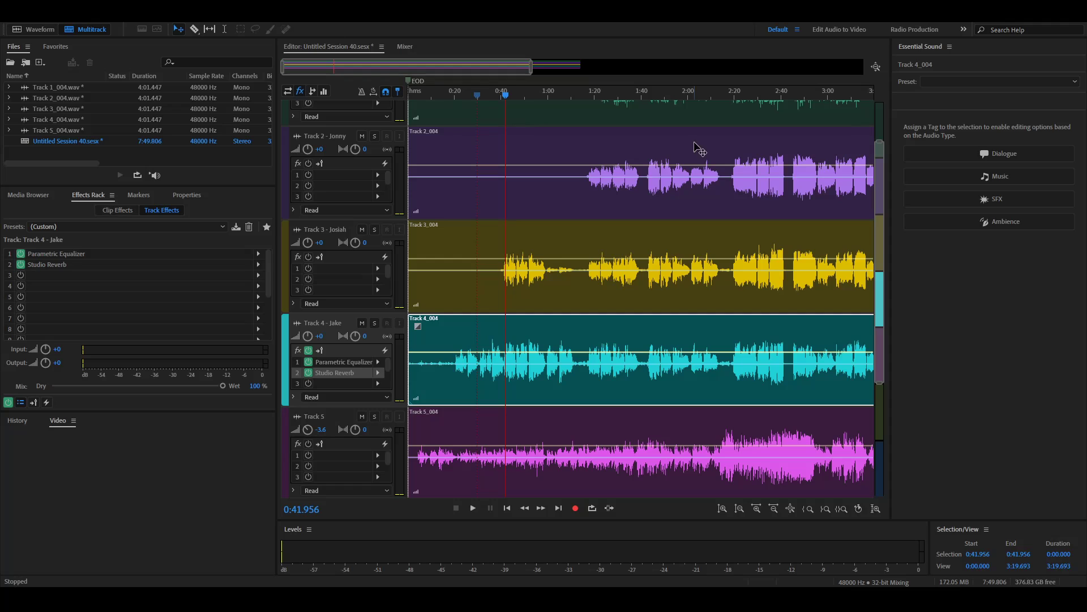
- Select Track 4's Parametric Equalizer and listen to the mix in short passages from about 0:25 to 0:45
click(342, 361)
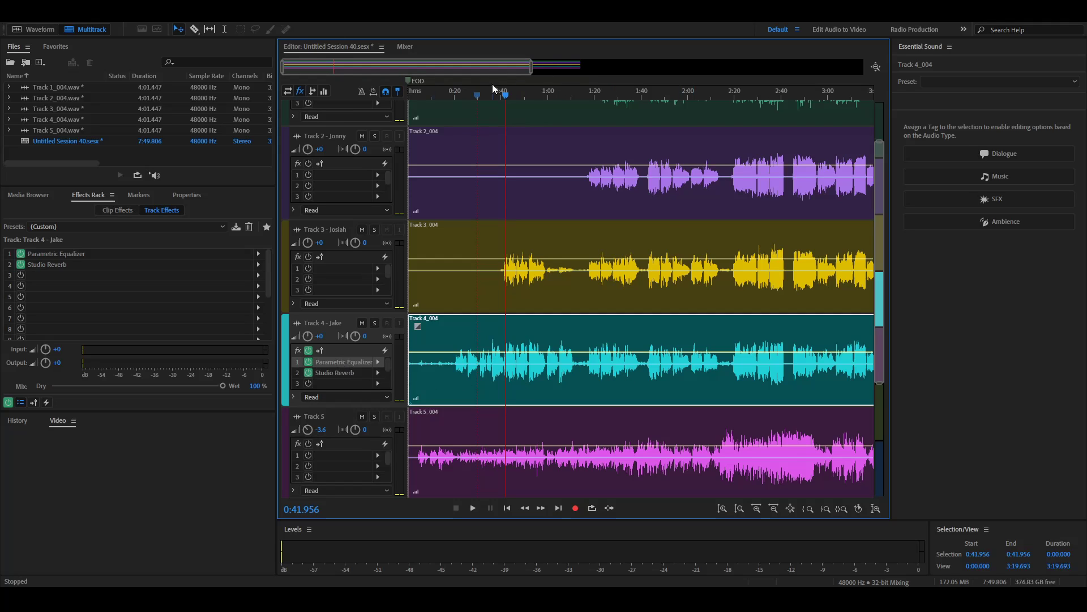
drag(493, 88, 465, 107)
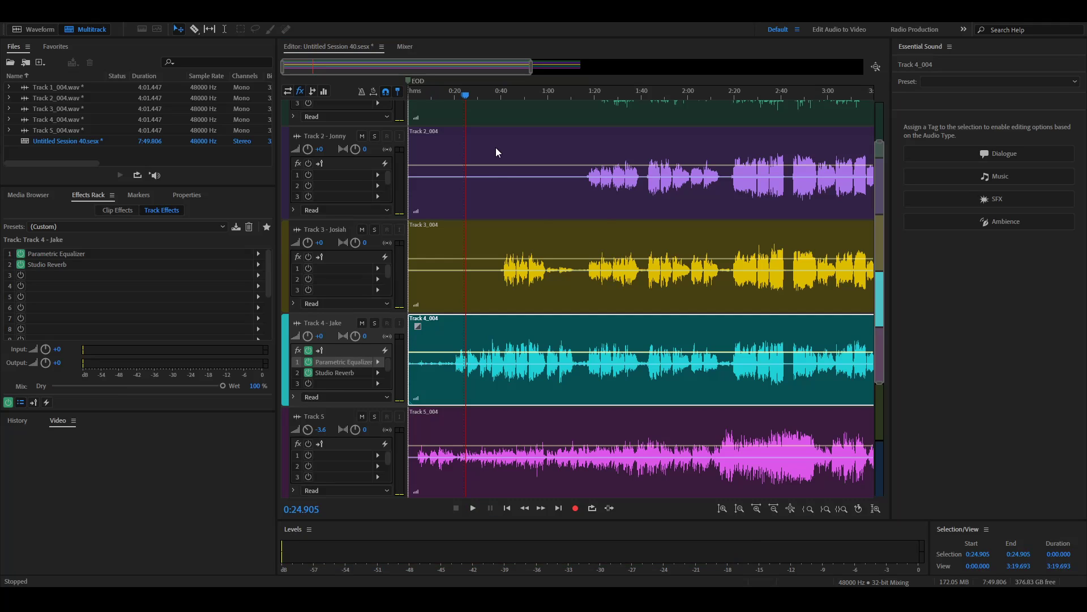
key(space)
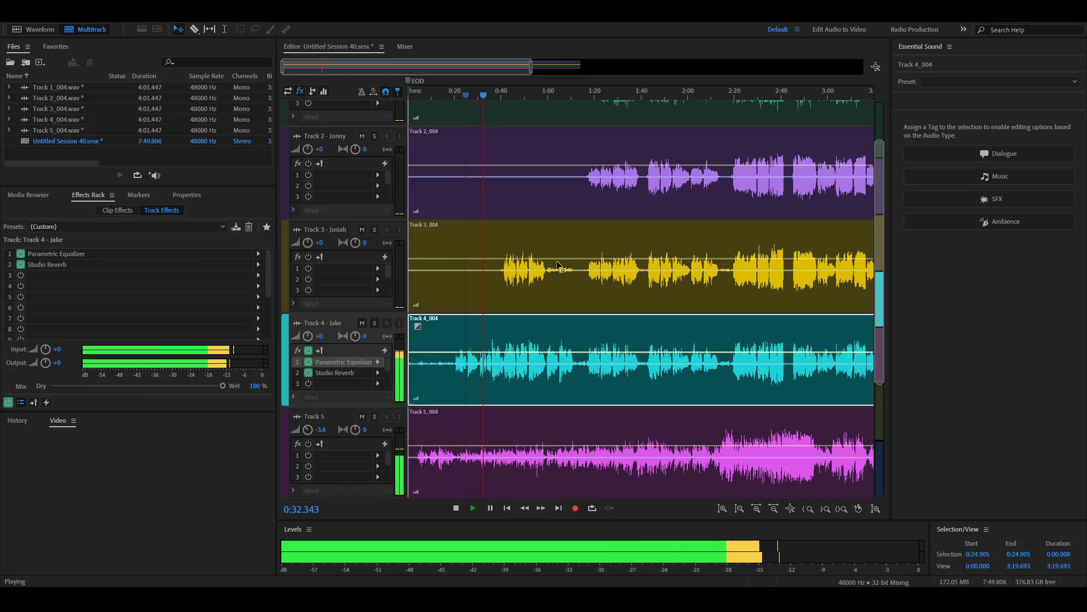
key(space)
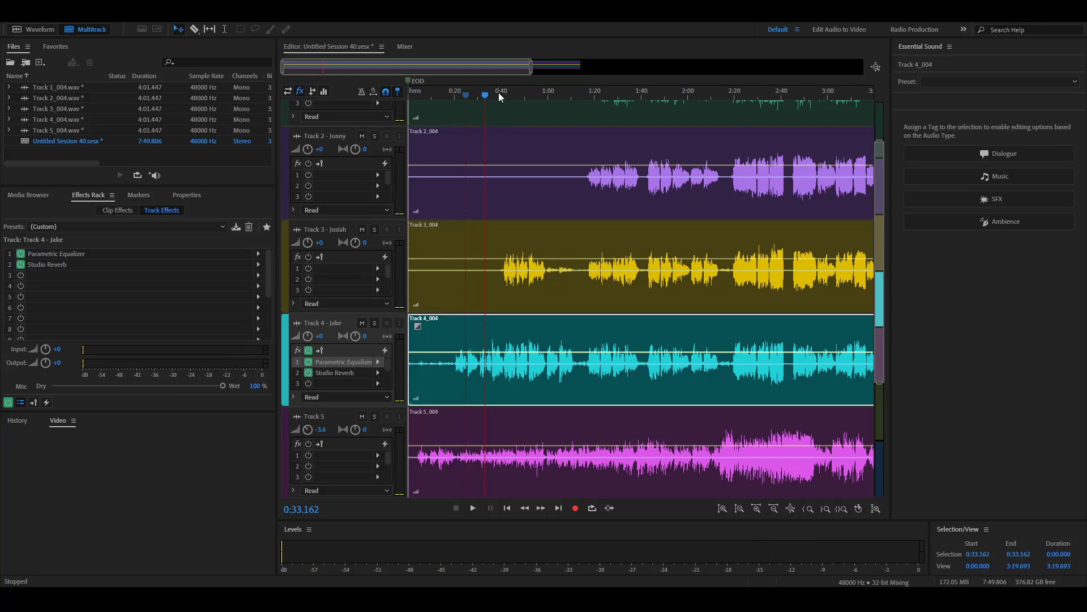
key(space)
key(space)
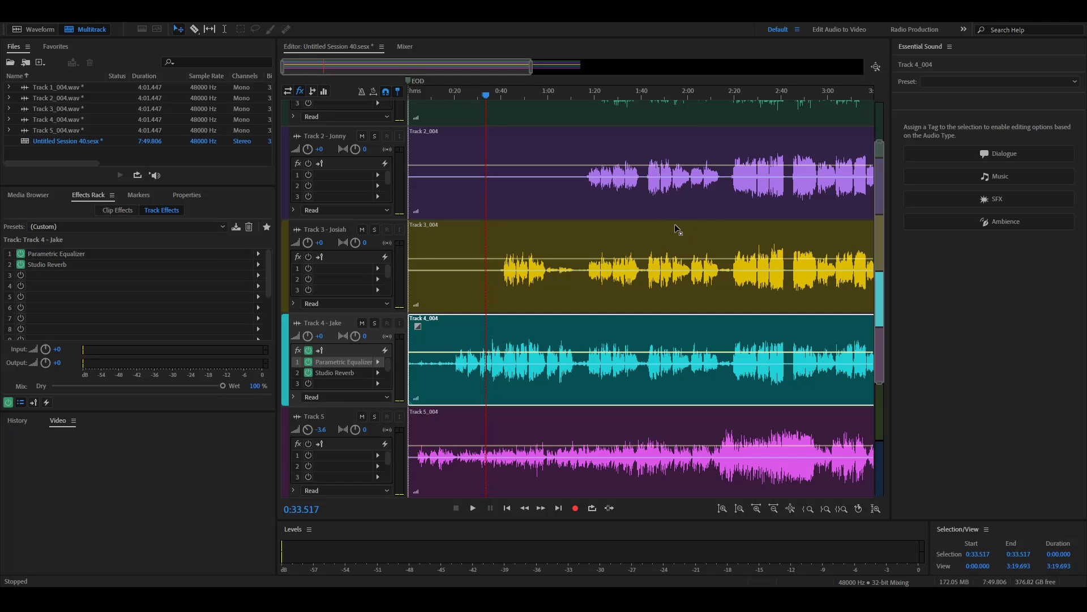
key(space)
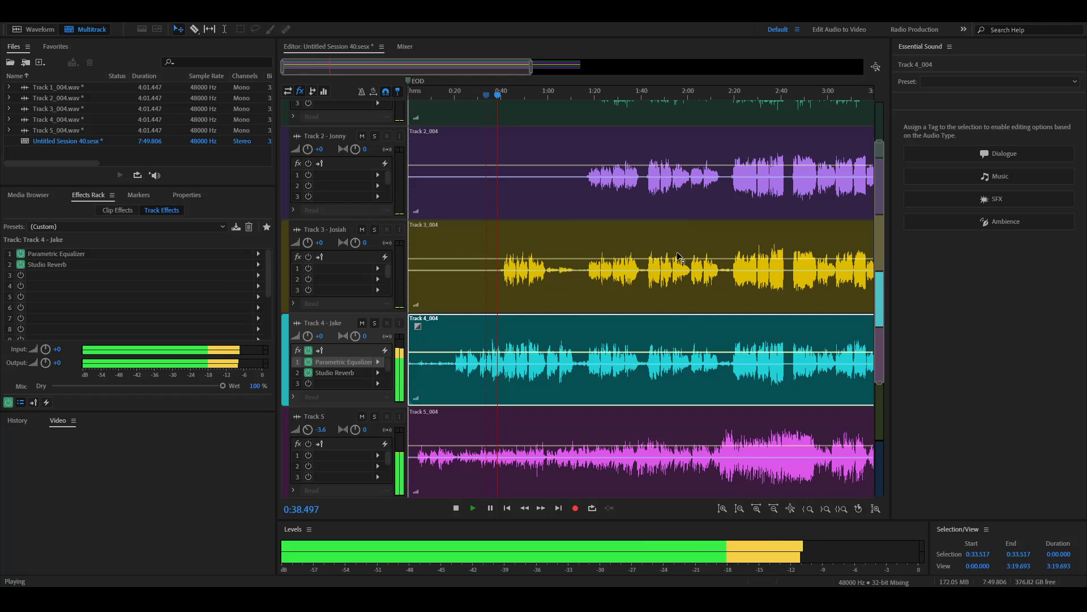
key(space)
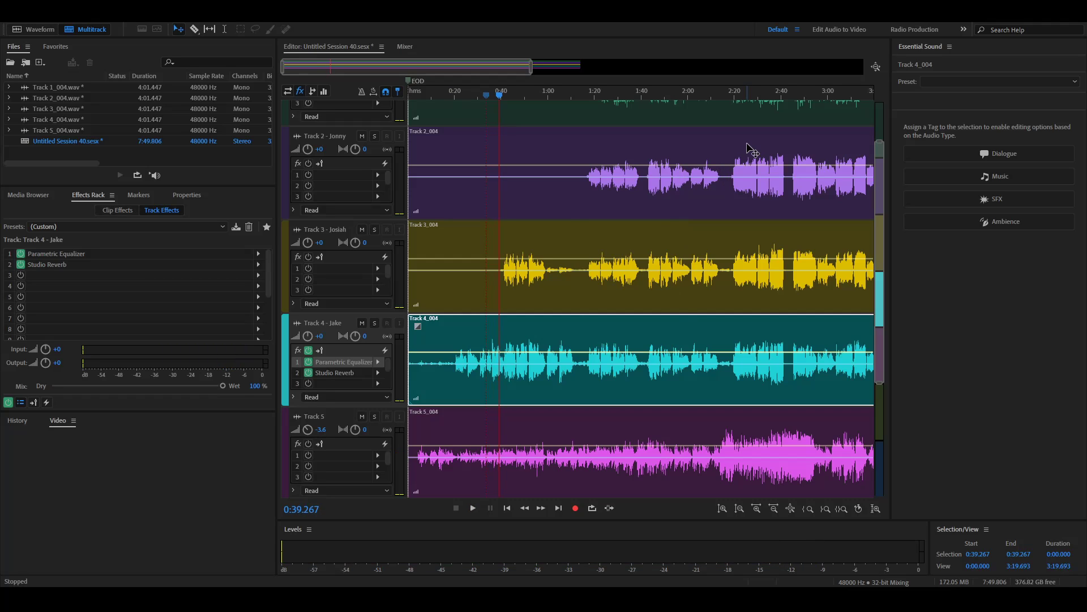
key(space)
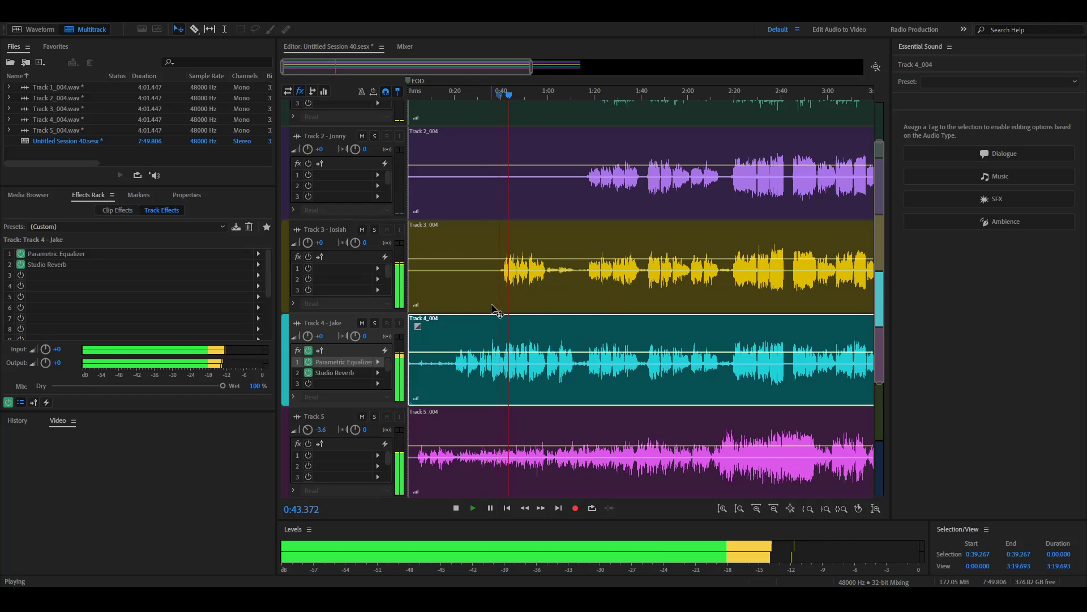
key(space)
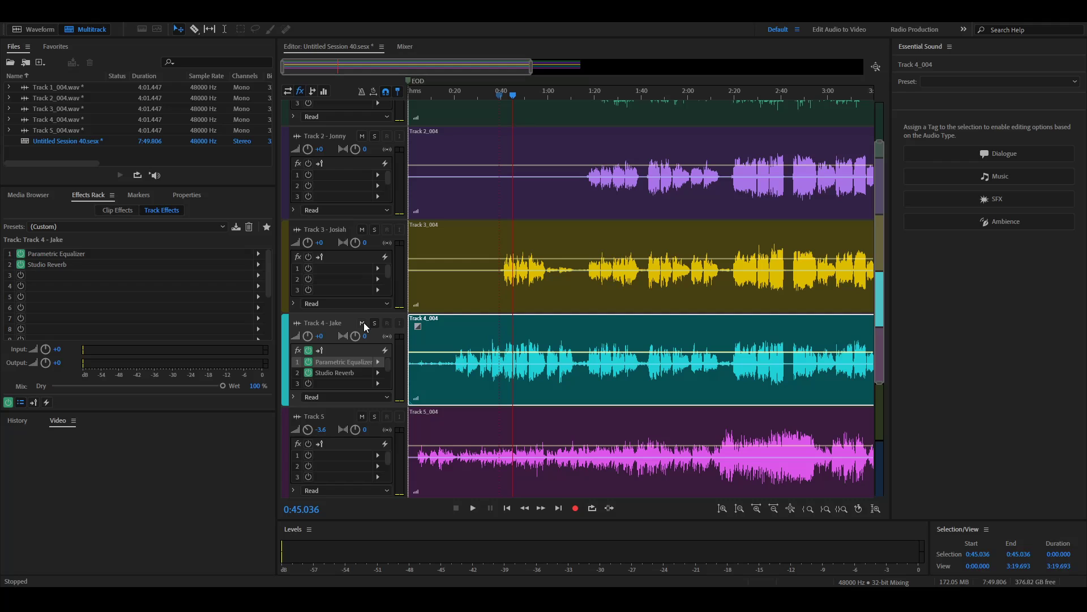
- Listen from about 0:45 with Track 4 muted, and replay from about 0:34 with it unmuted
click(363, 323)
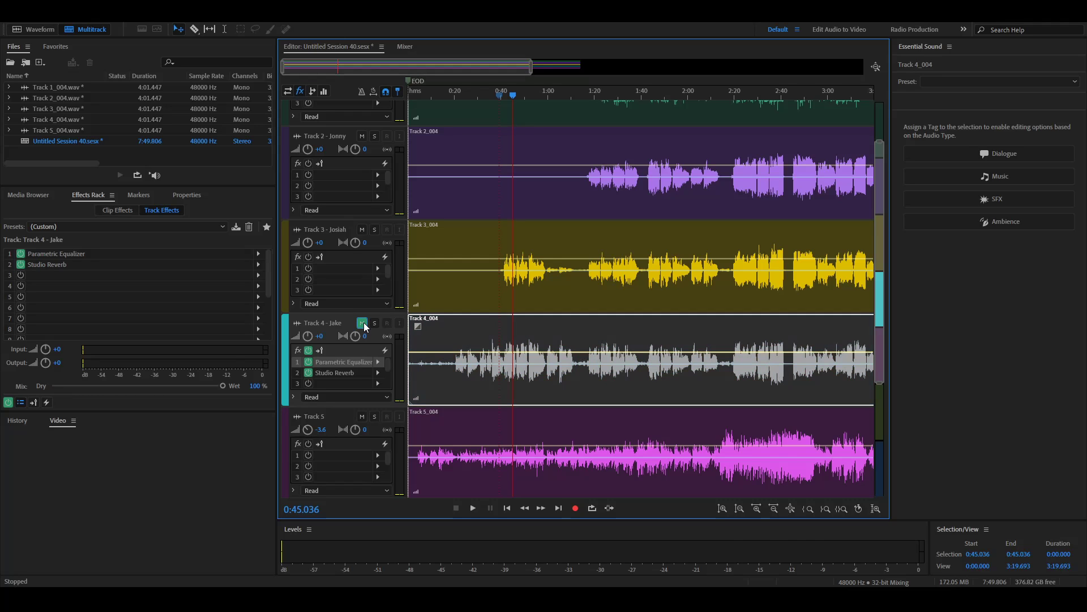
key(space)
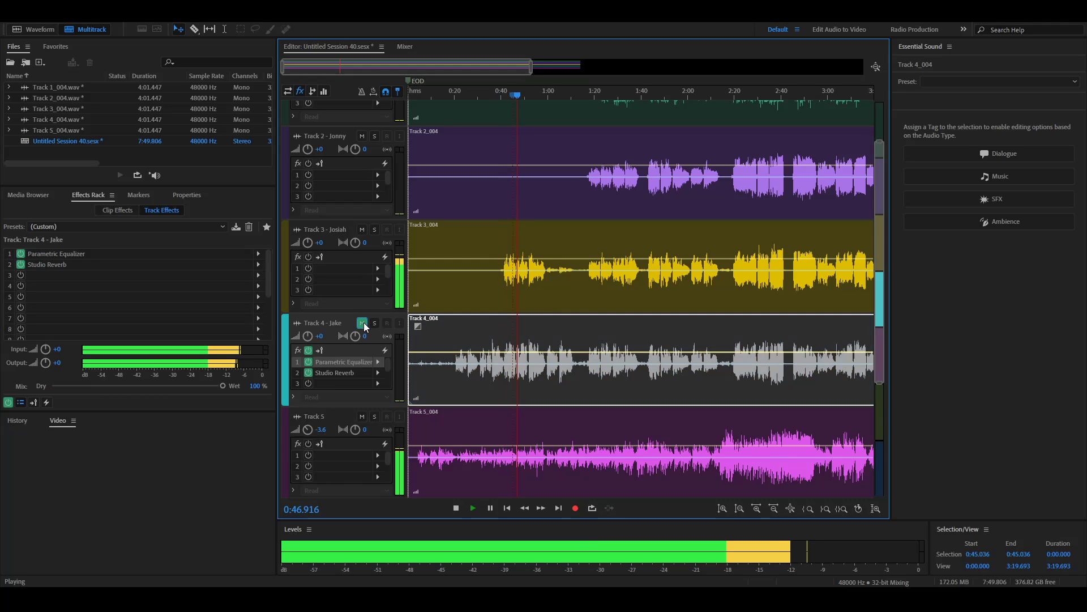
key(space)
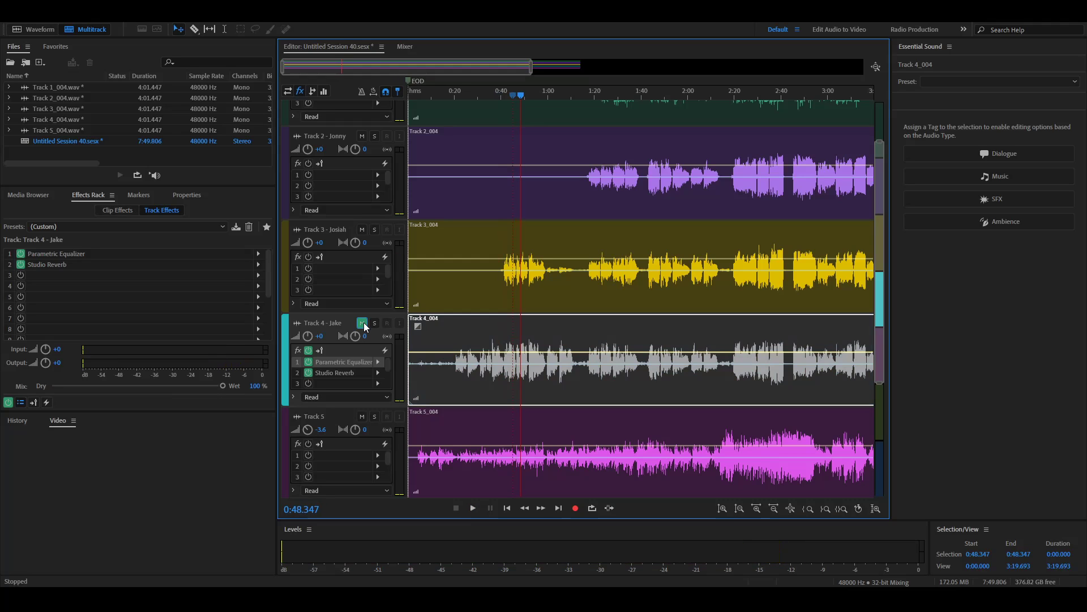
click(486, 94)
click(361, 323)
key(space)
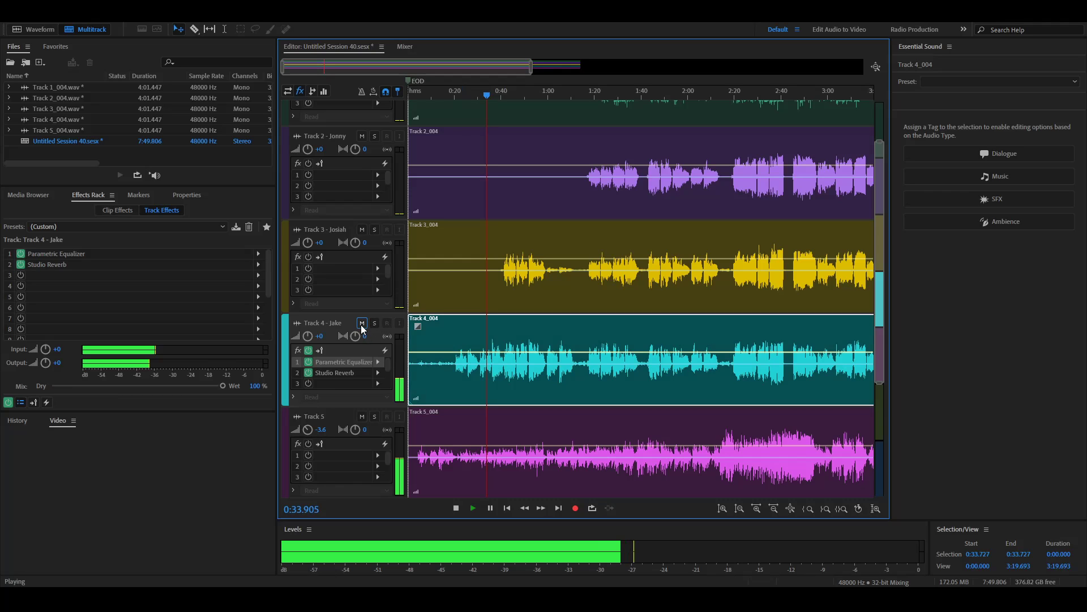
key(space)
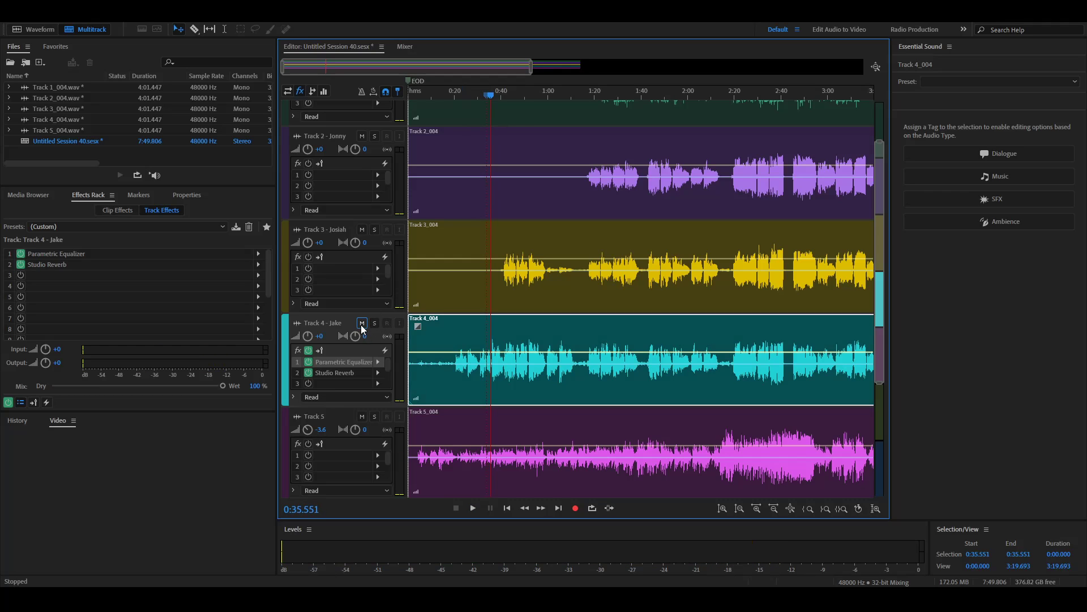
- Solo Track 3 to hear it alone from about 0:43 to 0:46, and turn the solo off
click(507, 95)
click(374, 230)
key(space)
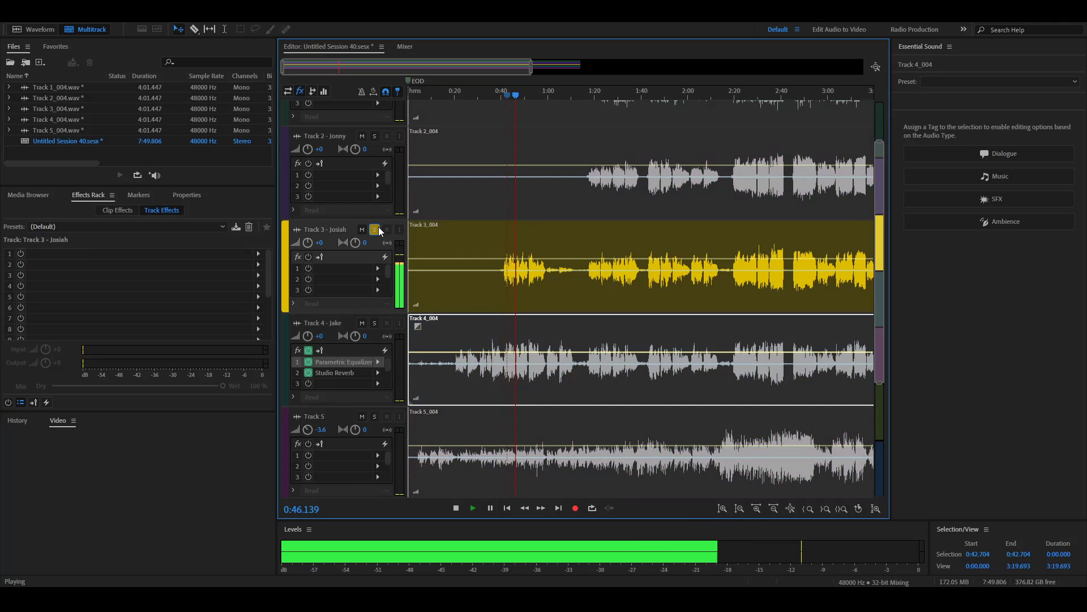
key(space)
click(374, 230)
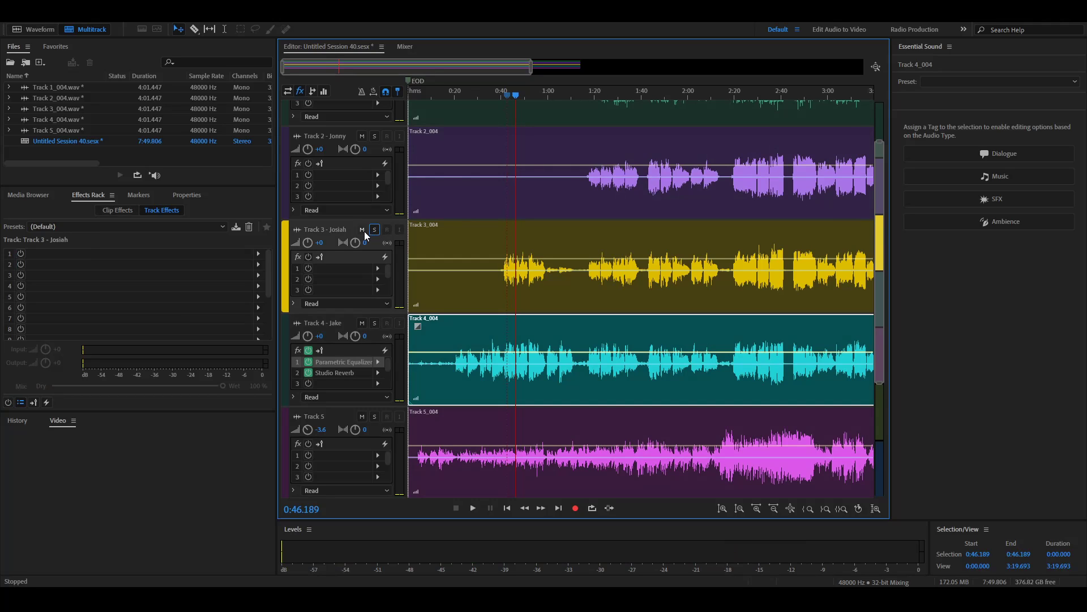
- Mute Track 4 to hear the other tracks from about 0:46 to 0:49, and unmute it
click(362, 323)
key(space)
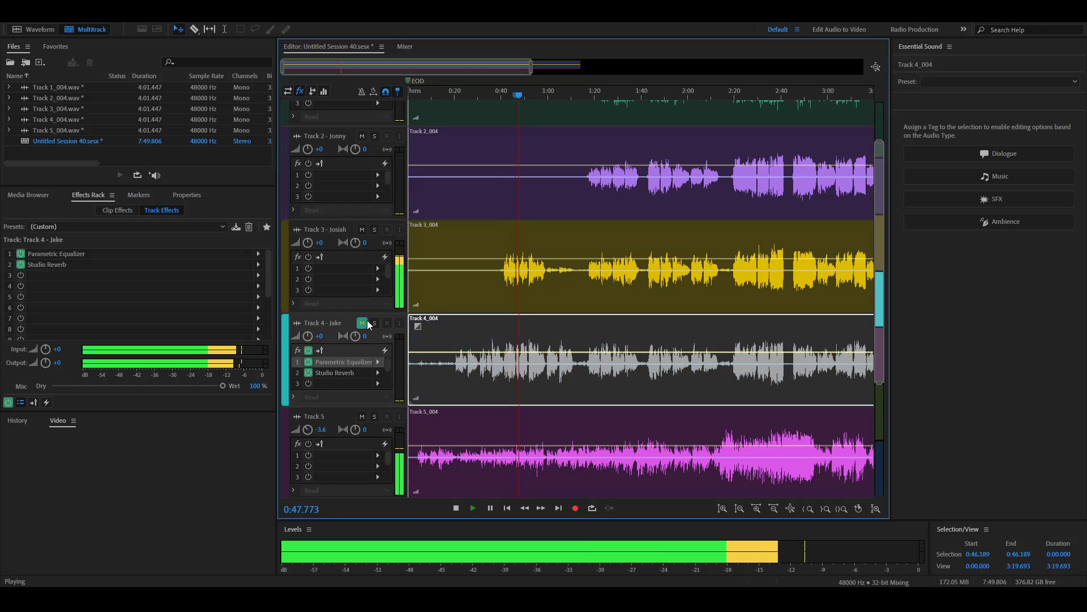
key(space)
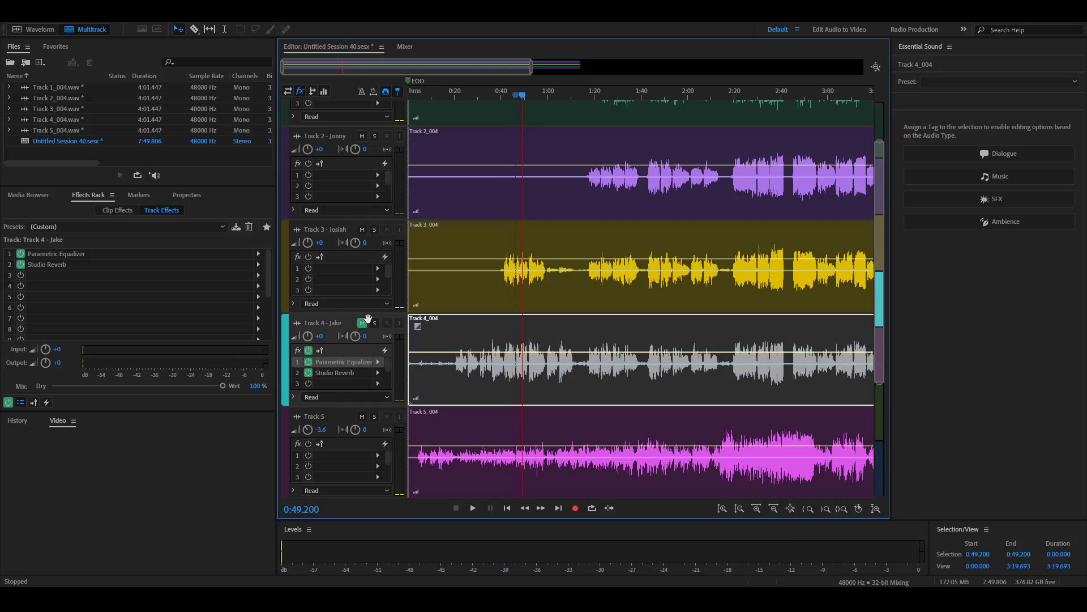
click(362, 322)
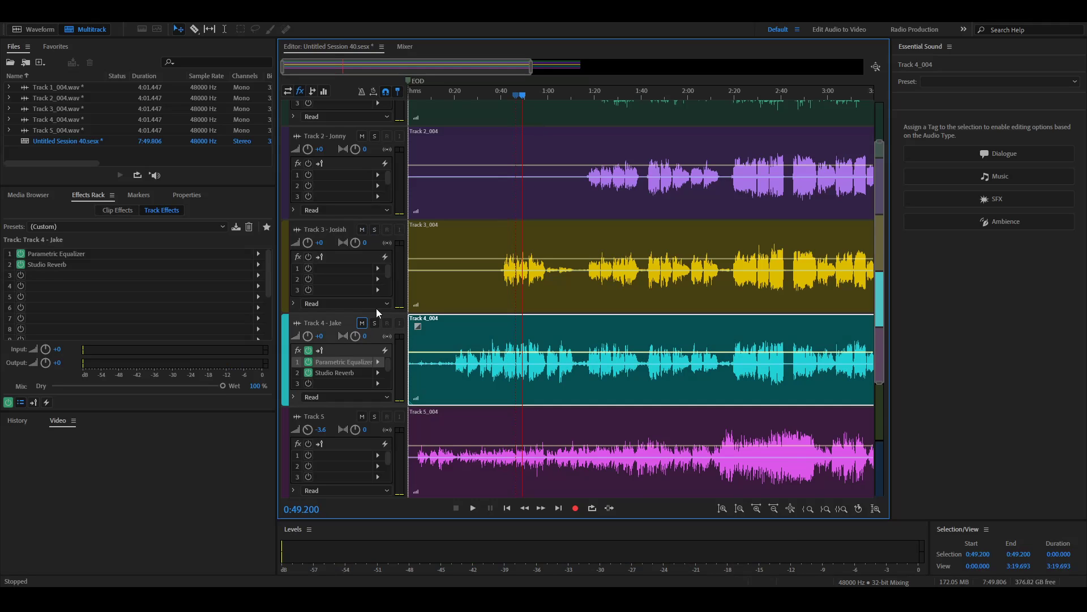
- Solo Track 3 and add a Parametric Equalizer in its first effect slot
click(376, 269)
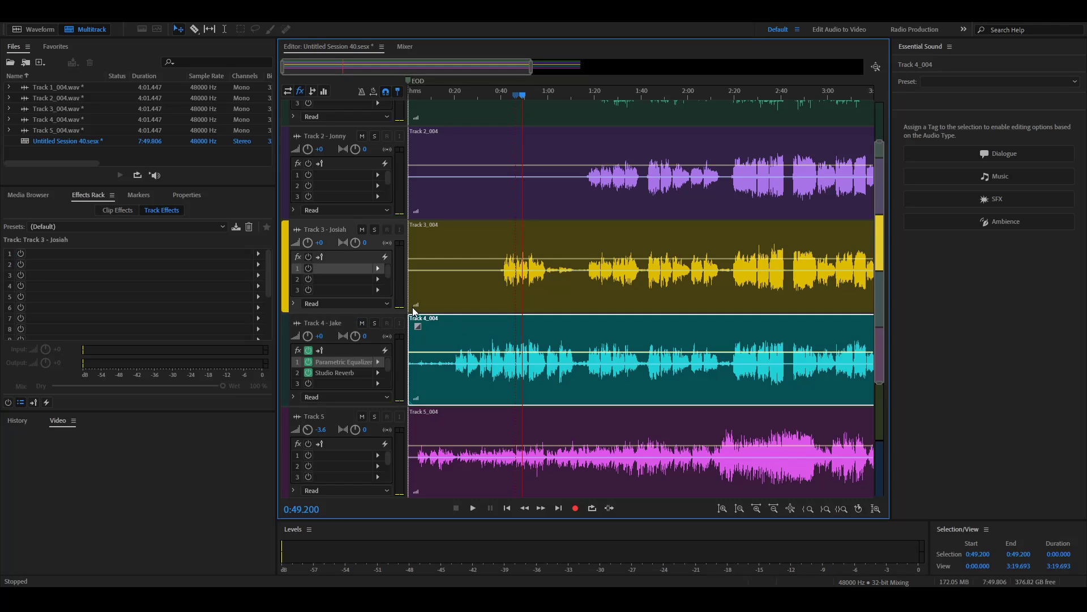
click(374, 229)
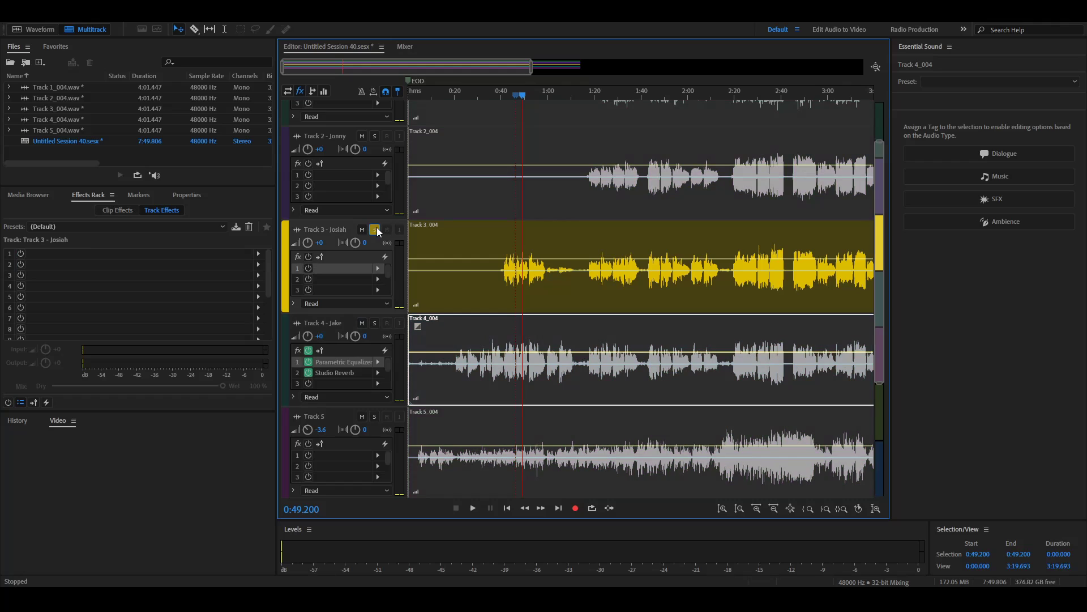
click(506, 94)
click(584, 399)
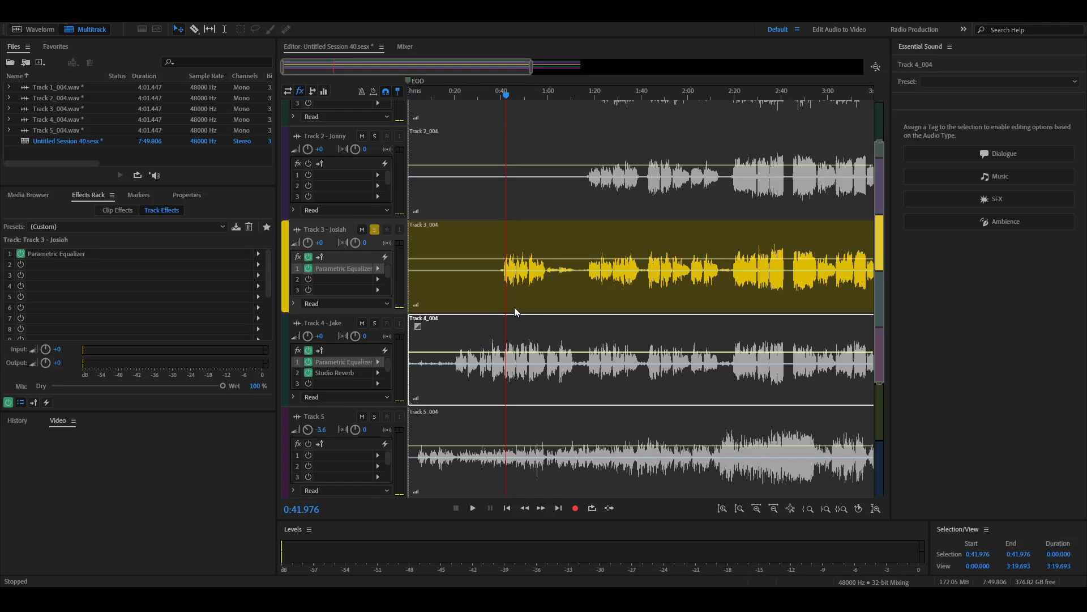
- Listen to the soloed Track 3 with its equalizer from about 0:42 to 0:54
key(space)
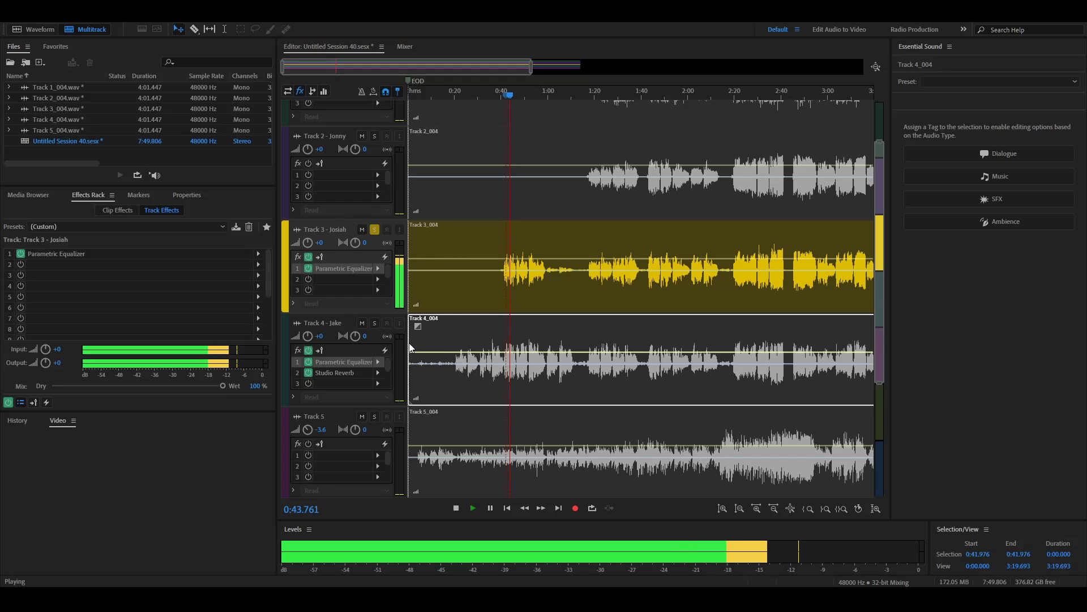
key(space)
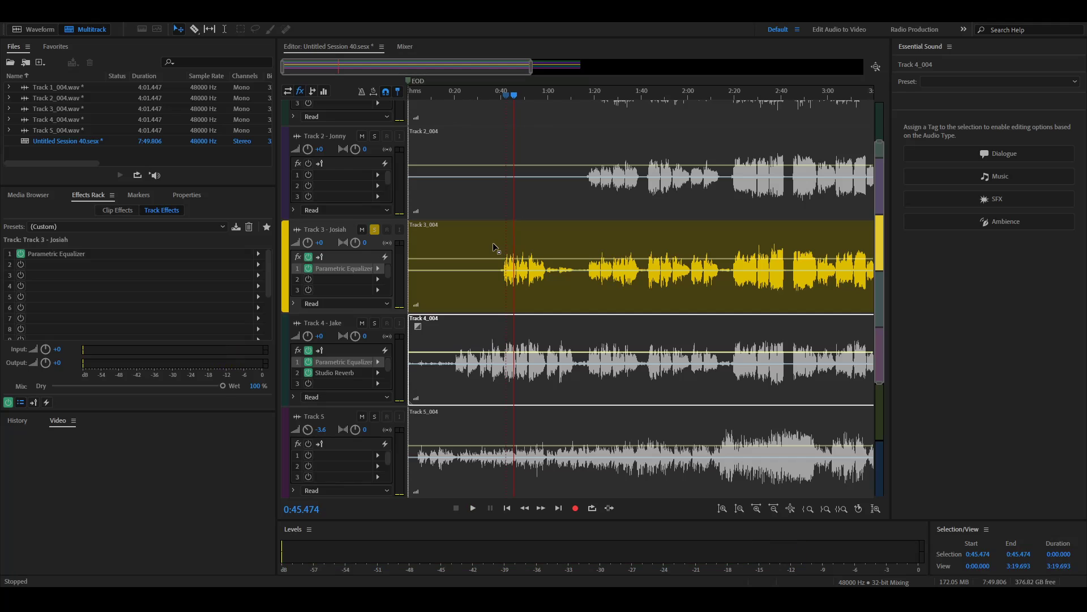
key(space)
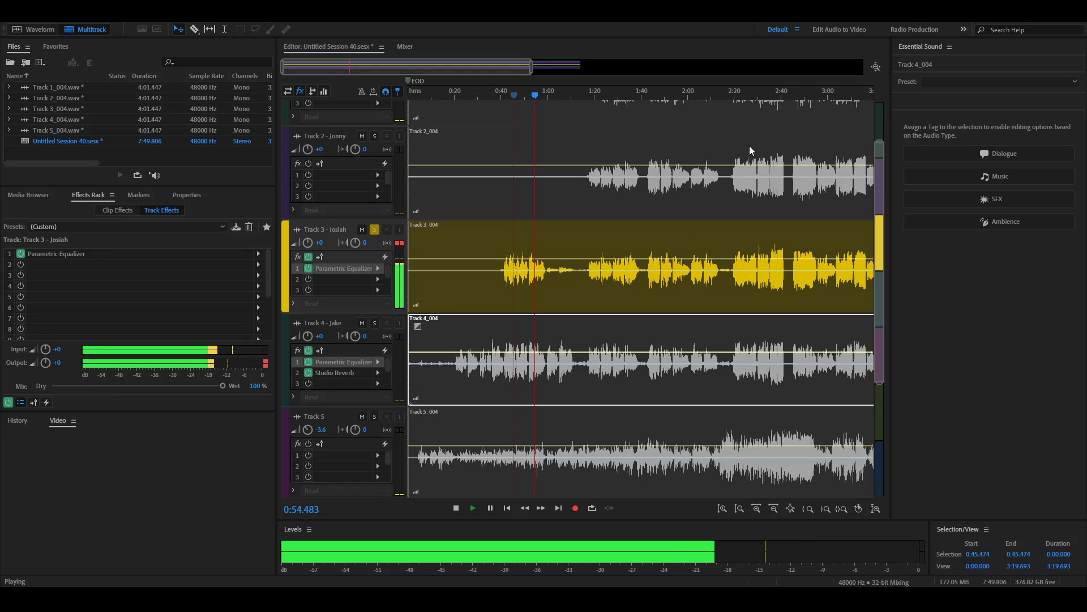
key(space)
- Add a Studio Reverb in Track 3's second effect slot and listen to it from about 0:54
click(334, 280)
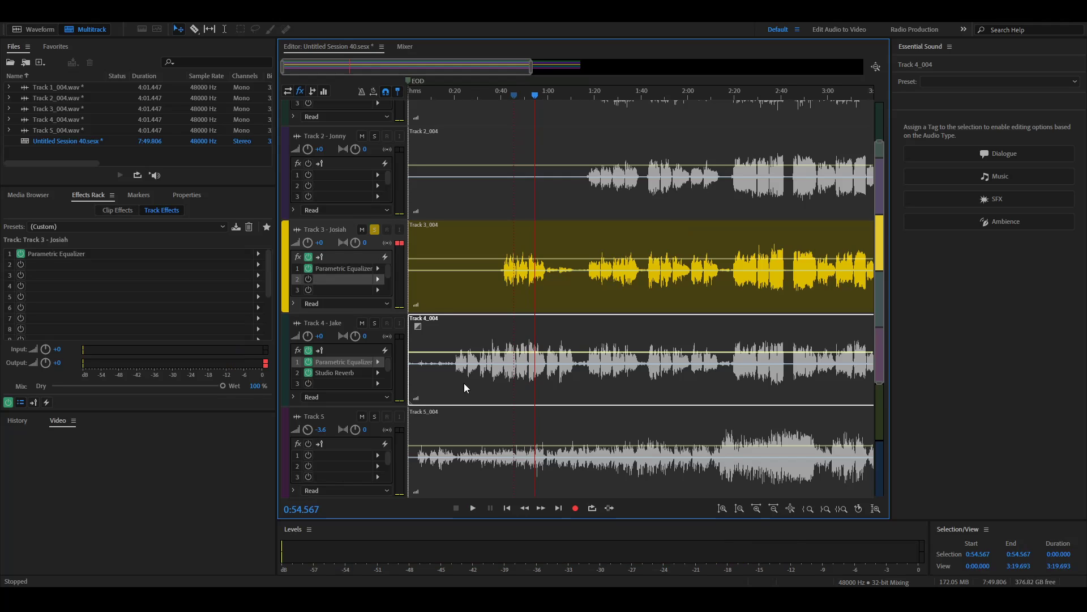
click(570, 424)
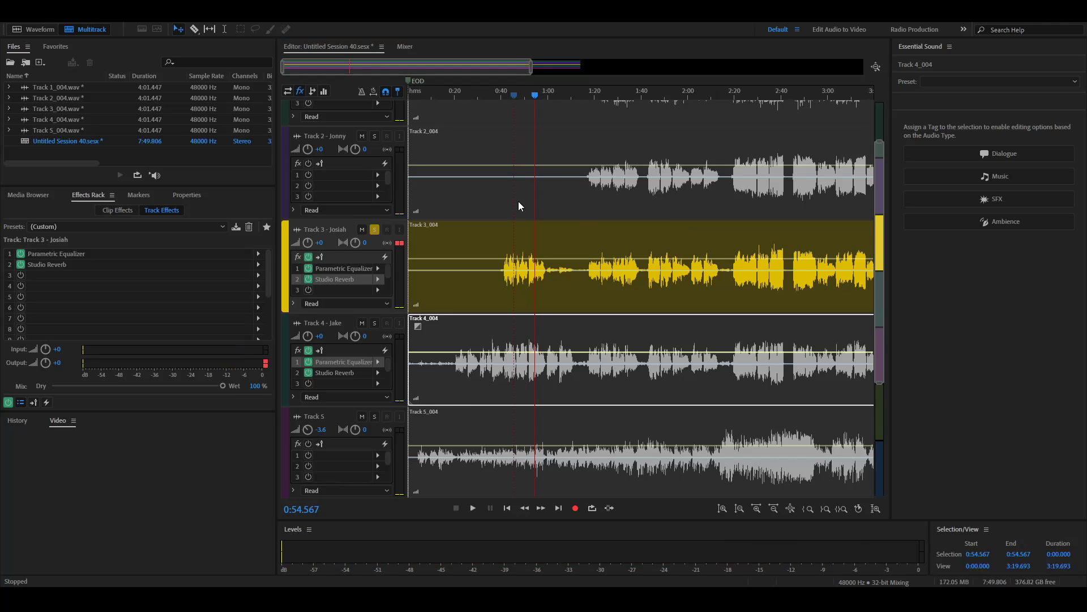
key(space)
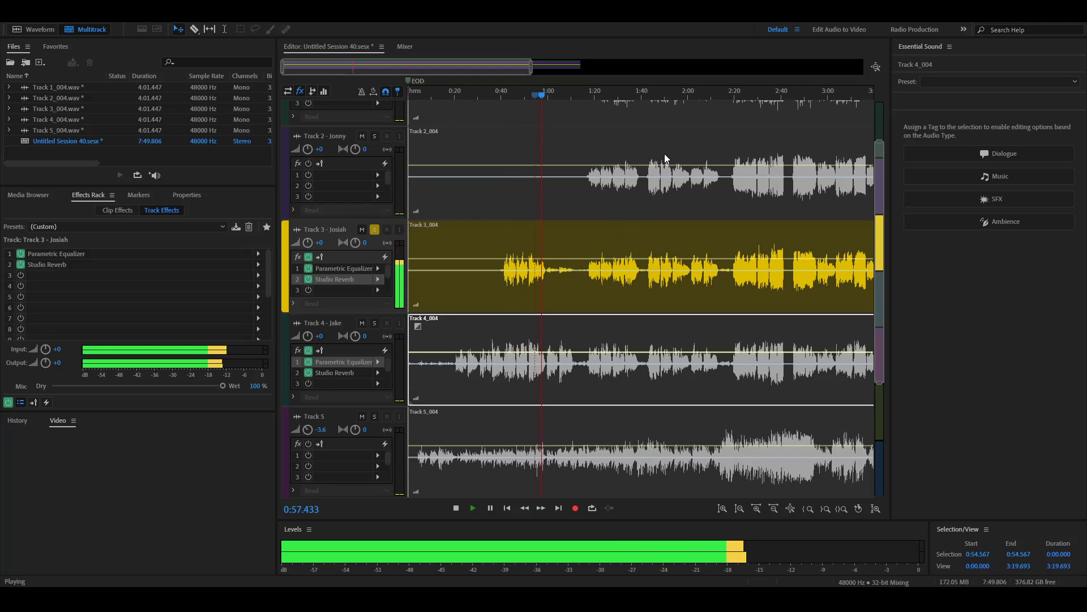
key(space)
- Turn off Track 3's solo, listen to the full mix from about 0:38 to 0:46, and select the Track 3 clip
click(498, 95)
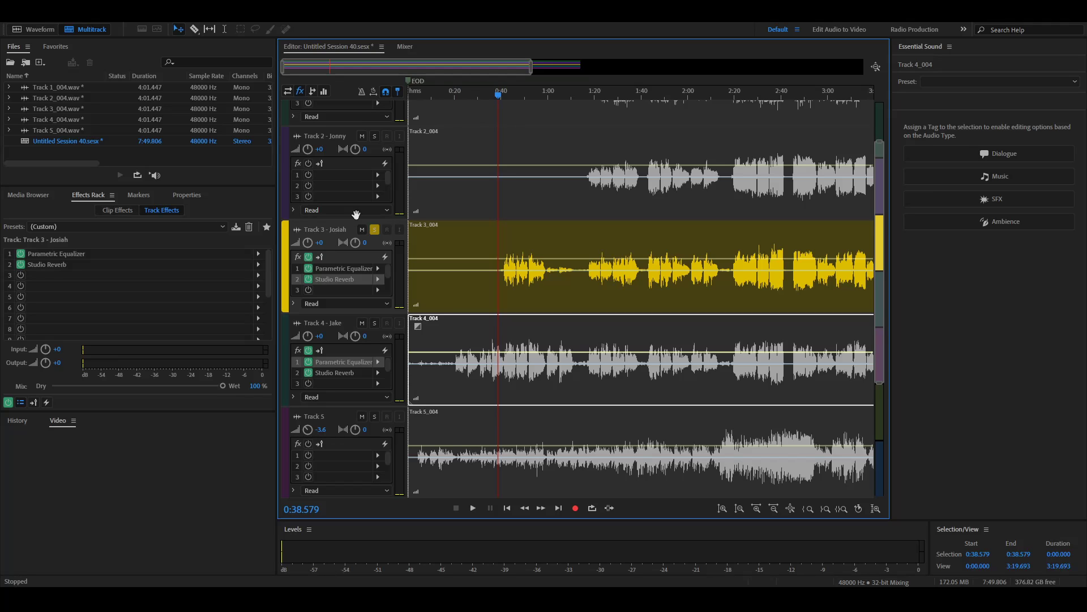
click(375, 229)
key(space)
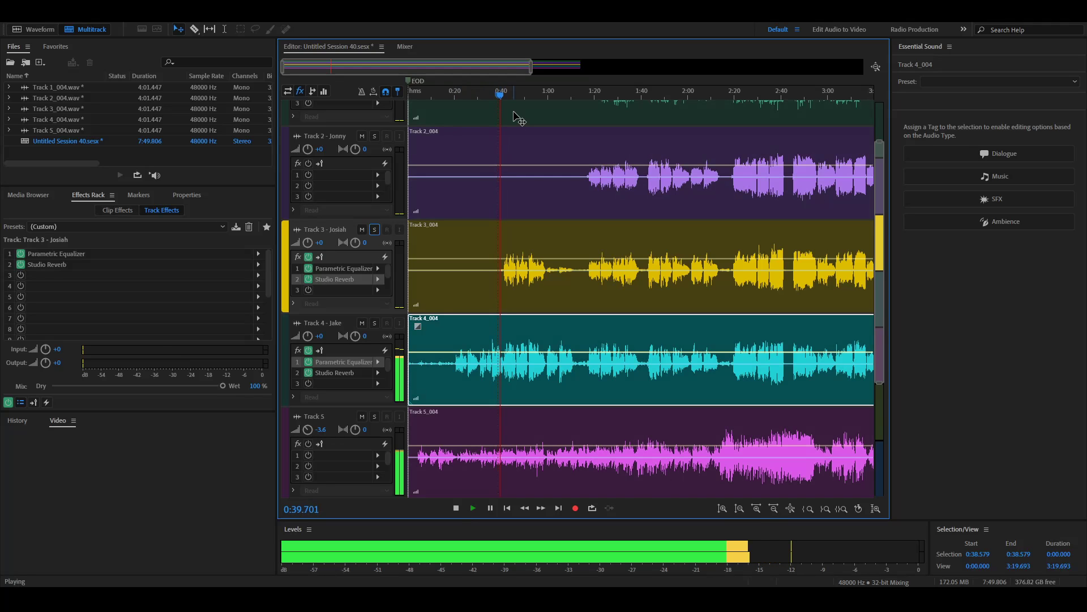
scroll(483, 261, up, 2)
scroll(484, 263, down, 3)
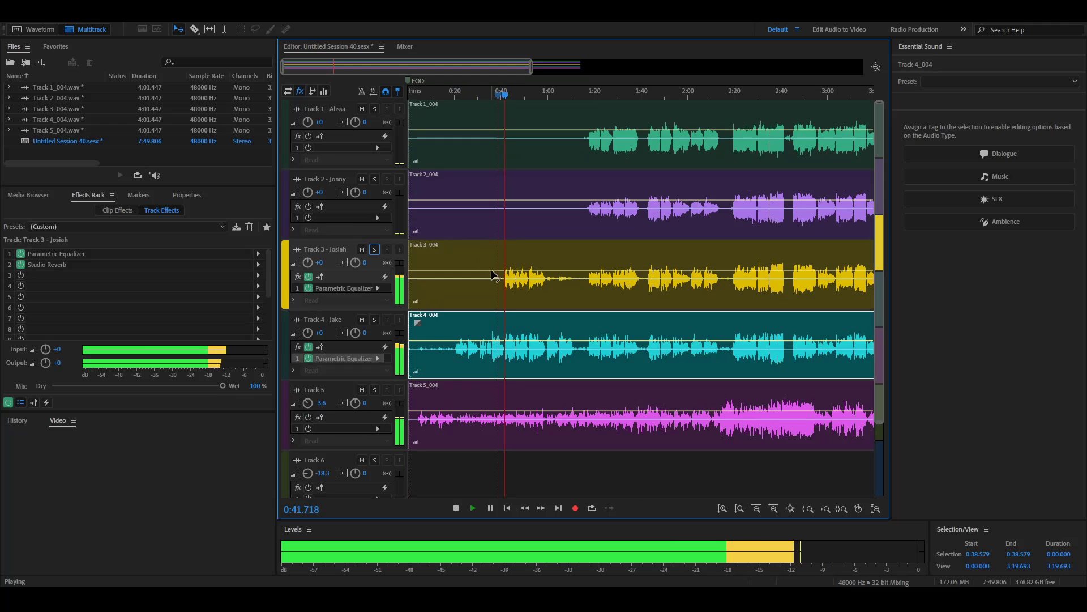
click(503, 294)
scroll(496, 289, up, 4)
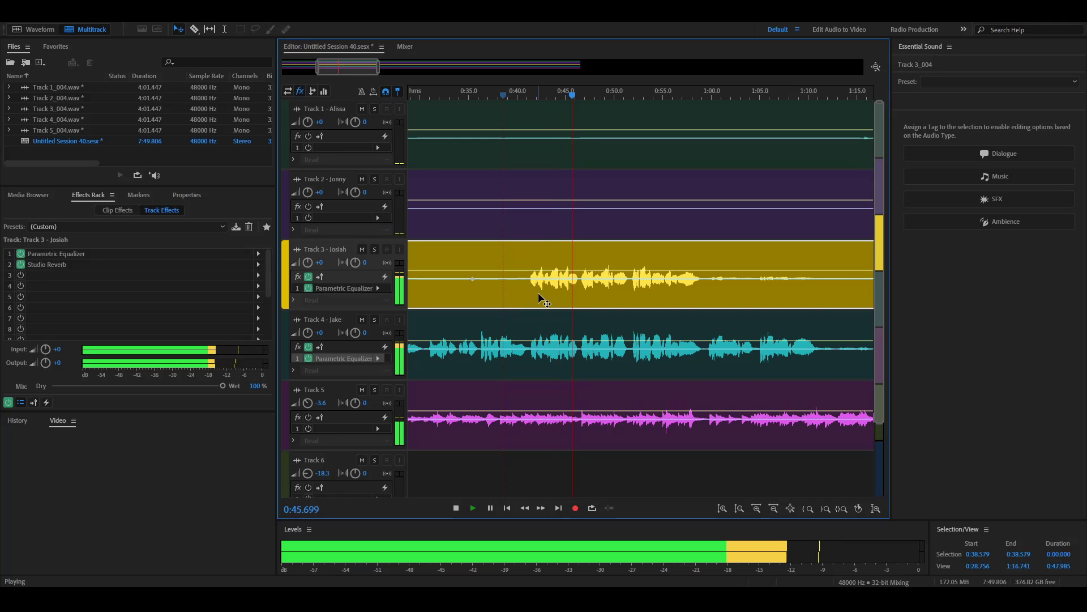
key(space)
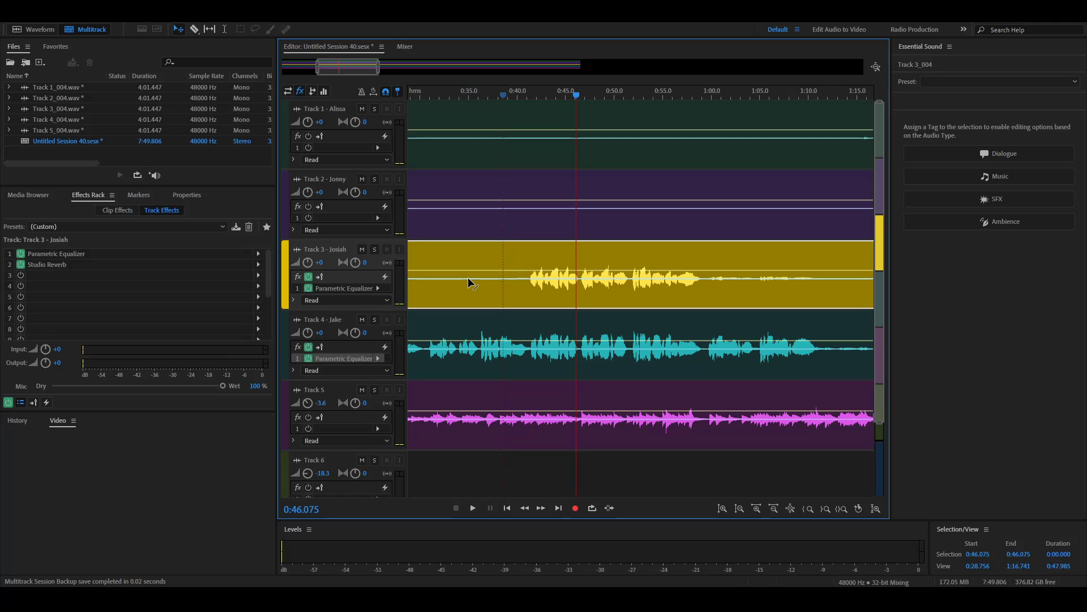
- Try panning the Track 3 clip fully to each side in short playbacks from about 0:46, and return its pan line to the centre
key(space)
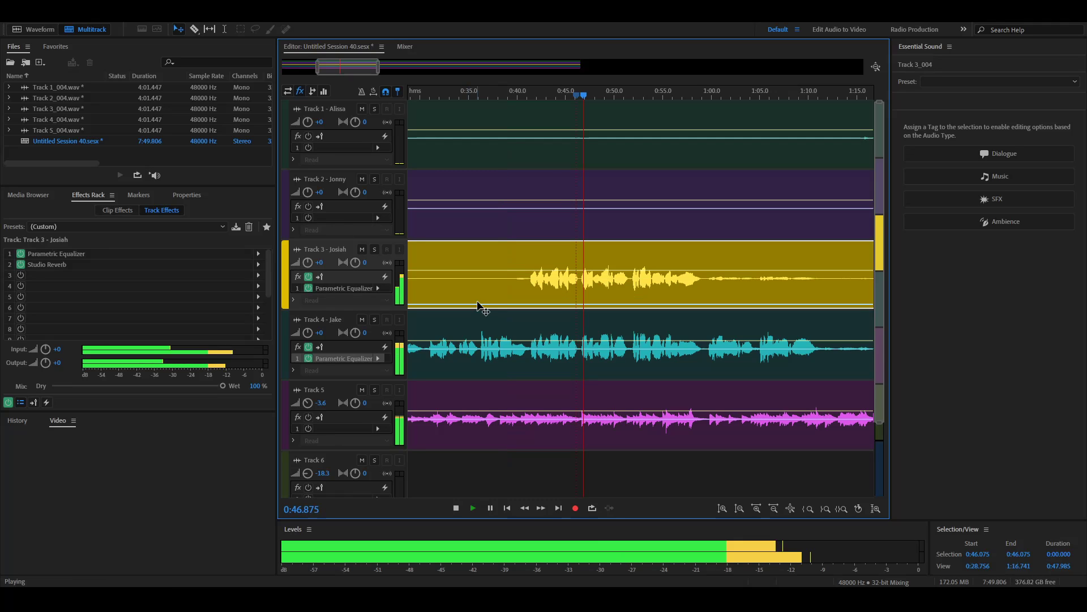
key(space)
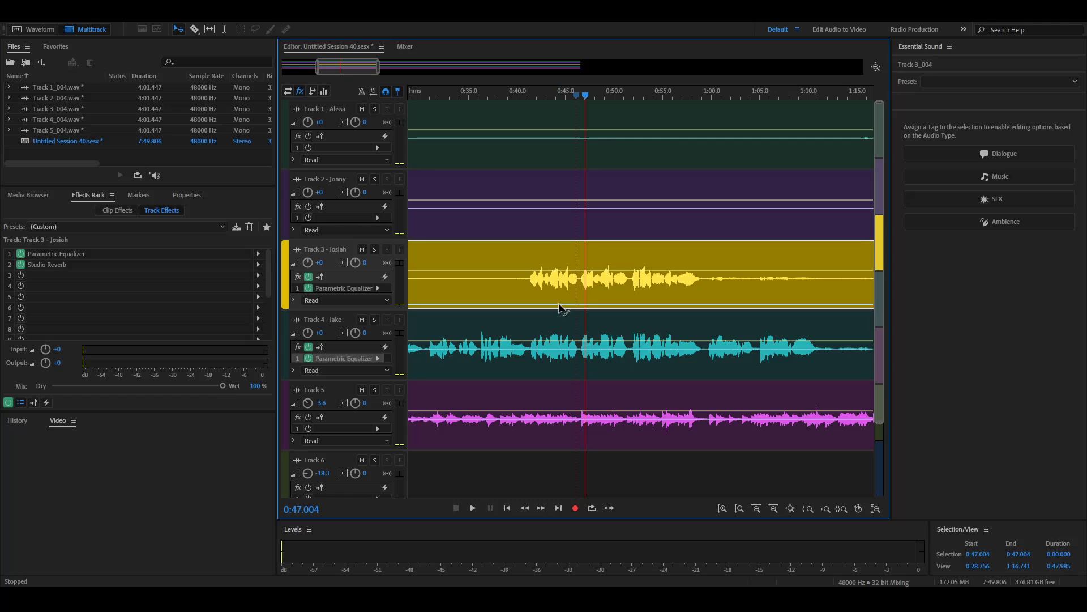
key(space)
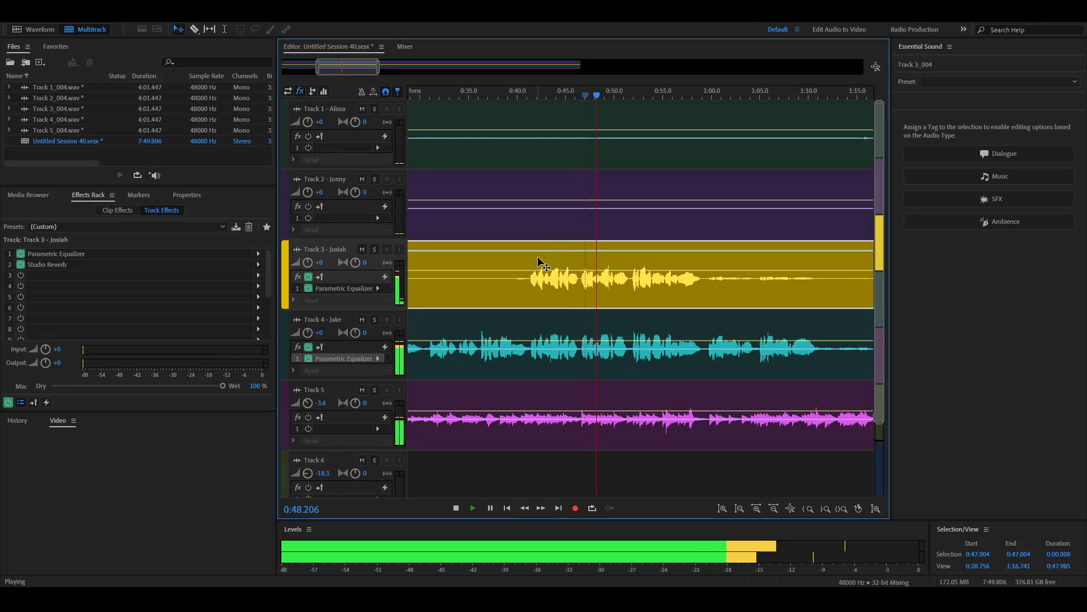
key(space)
drag(536, 250, 541, 280)
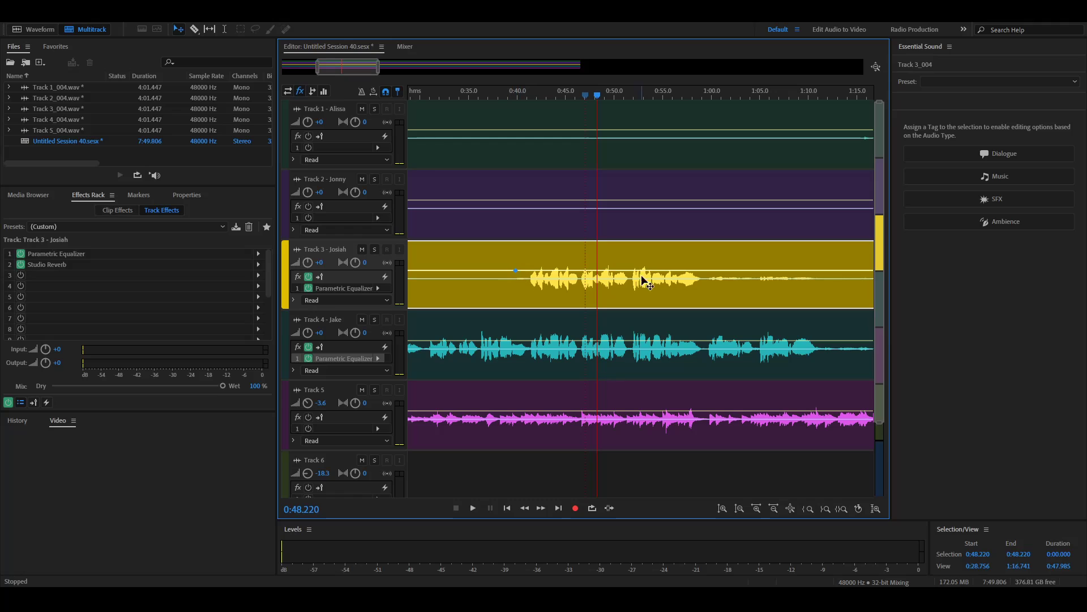
- Add volume keyframes to the Track 3 clip between about 0:40 and 1:00, and listen from about 0:40 to 0:43
click(711, 271)
key(space)
key(space)
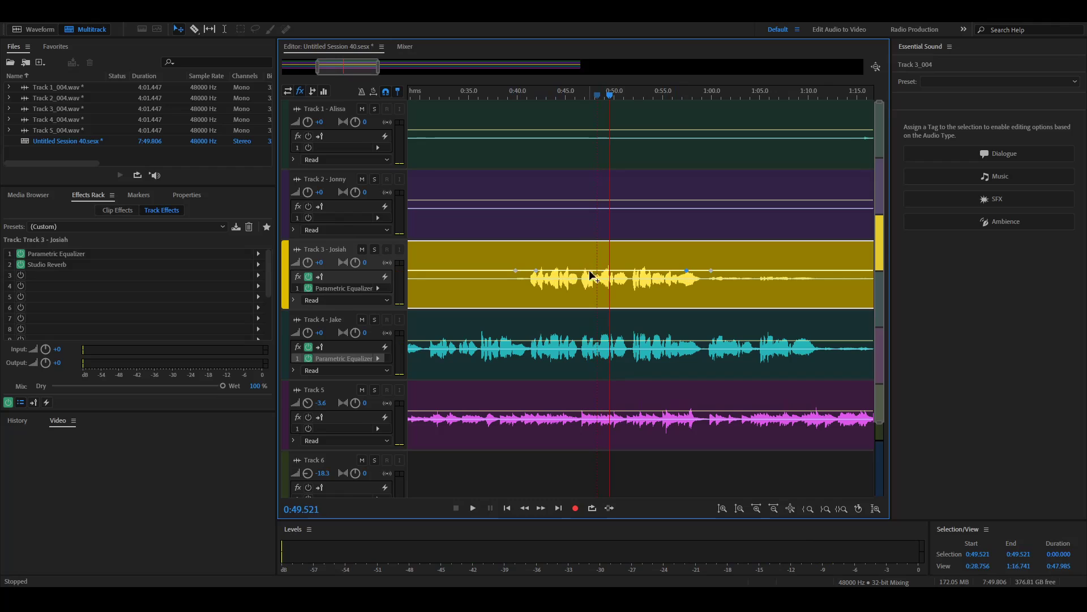
click(519, 95)
key(space)
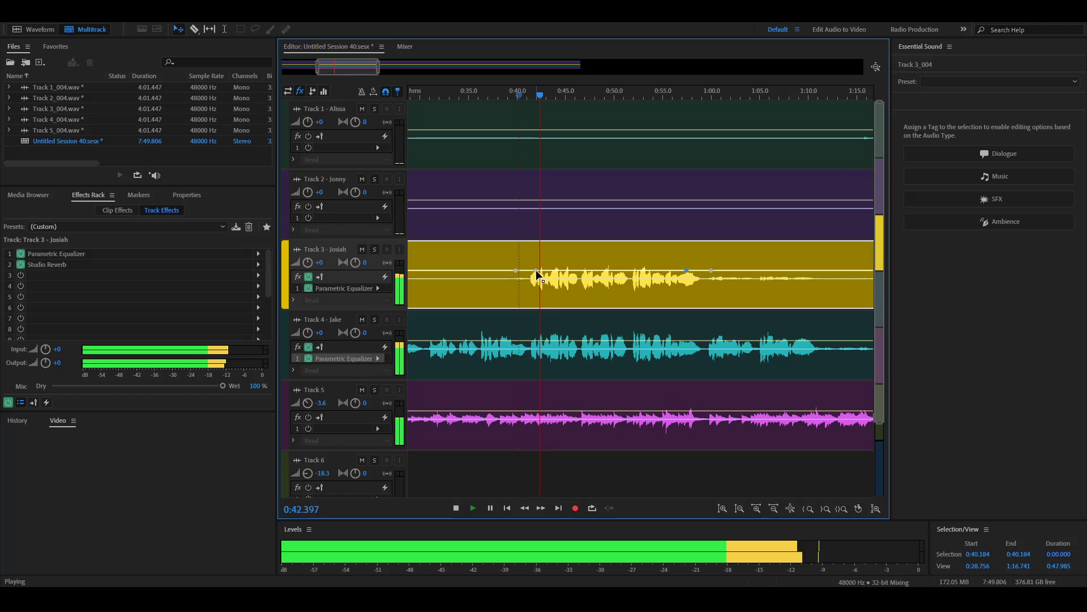
key(space)
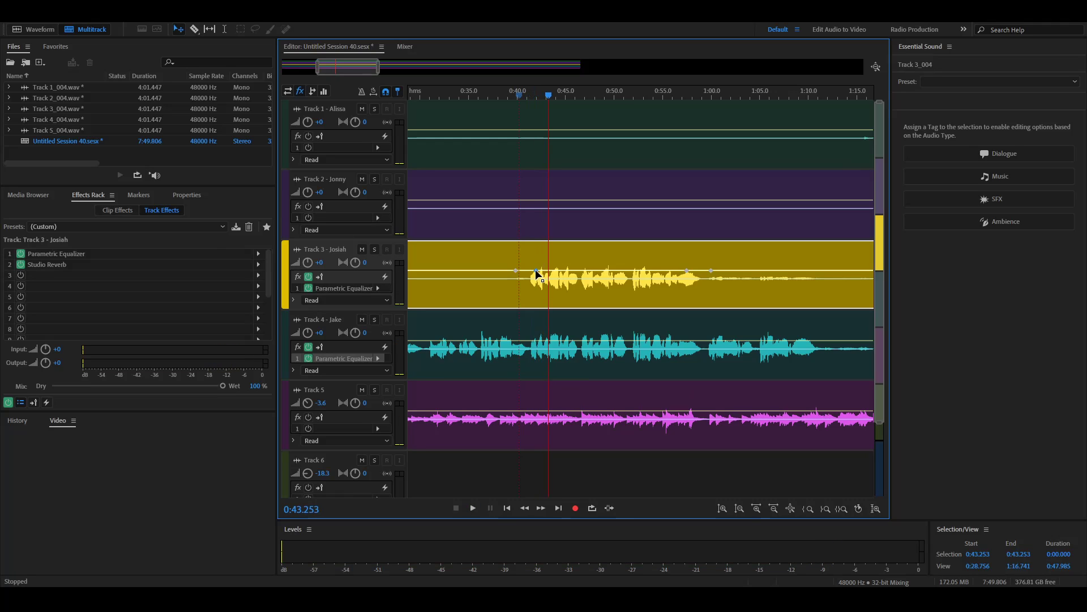
- Lower the inner volume keyframes near 0:42 and 0:58 on the Track 3 clip, and shift the first to about 0:41 during playback
drag(535, 270, 535, 277)
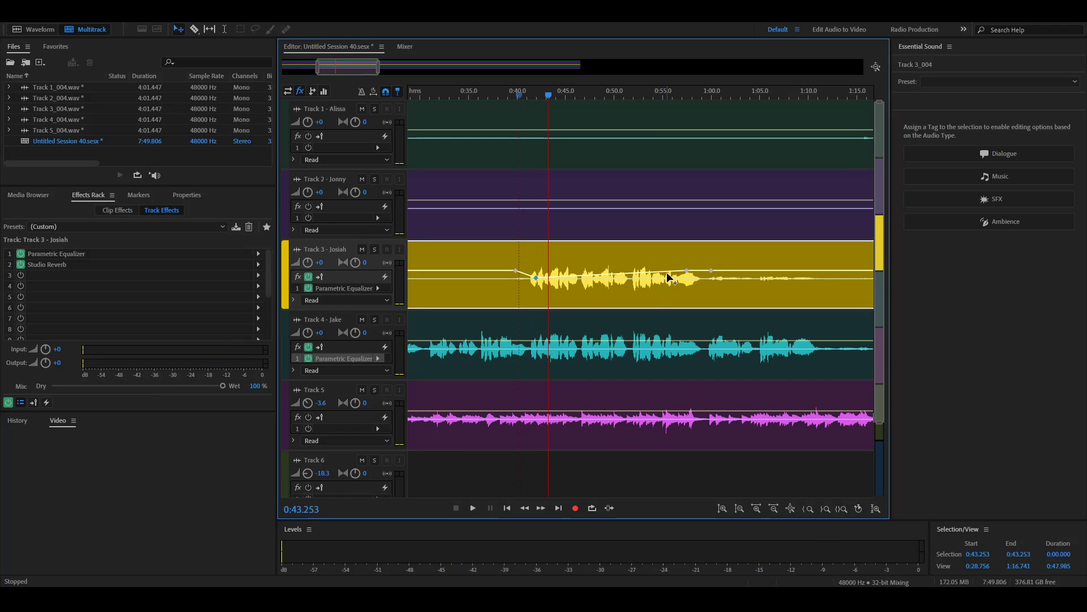
drag(687, 270, 692, 277)
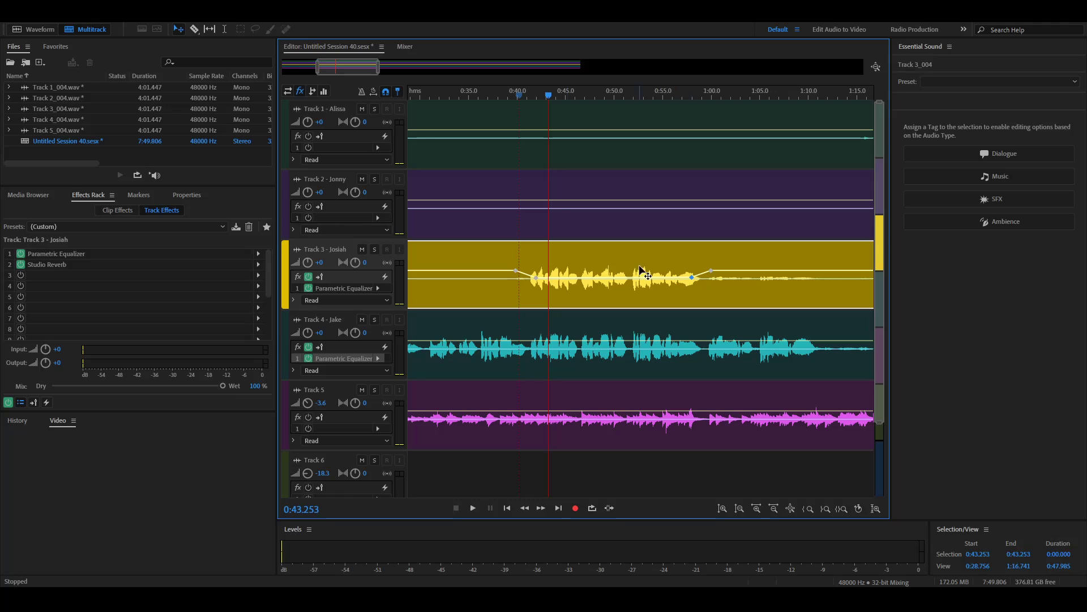
click(514, 95)
key(space)
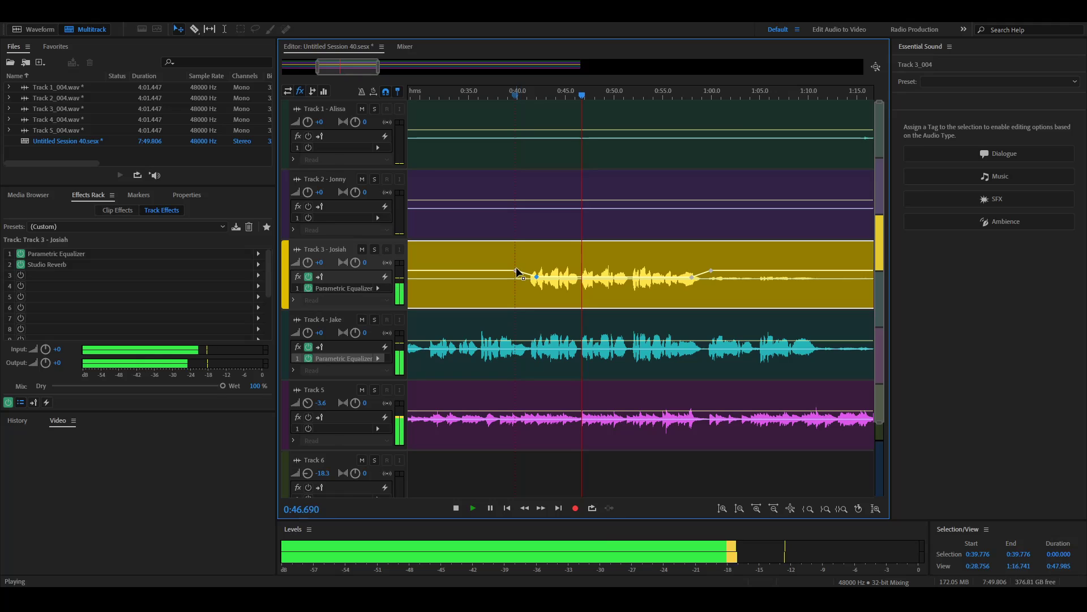
drag(535, 277, 528, 276)
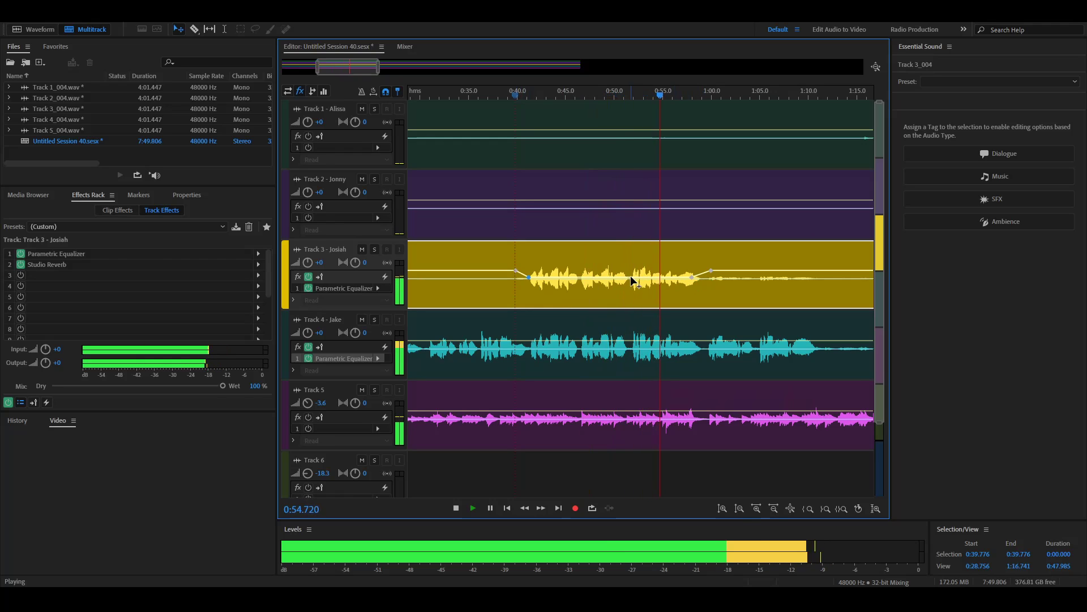
key(space)
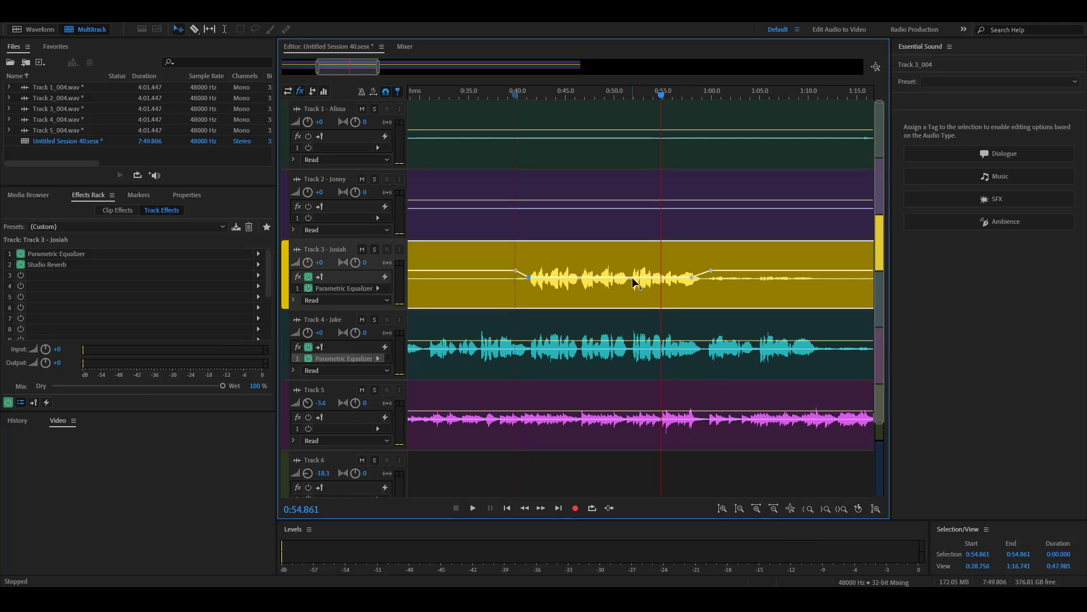
- Reshape Track 3's volume line with added keyframes so it rises partway from about 0:52 to 0:58, and check it in playback
drag(640, 277, 638, 272)
drag(691, 276, 641, 275)
key(space)
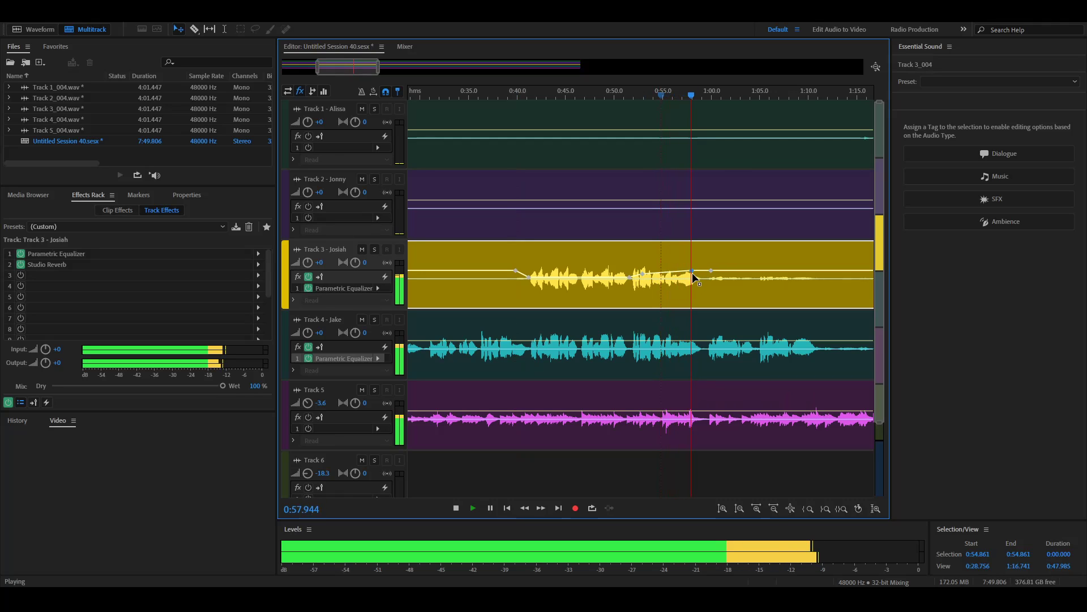
drag(692, 273, 689, 275)
key(space)
- Listen to the mix from about 0:50 to 1:00 to check Track 3's volume changes
click(636, 101)
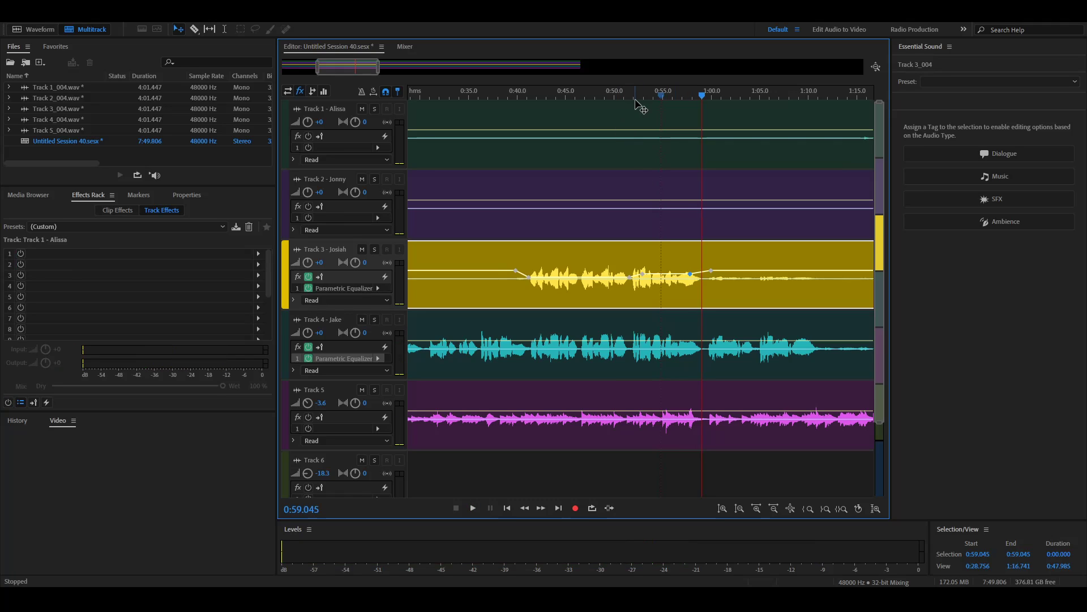
key(space)
key(space)
click(618, 94)
key(space)
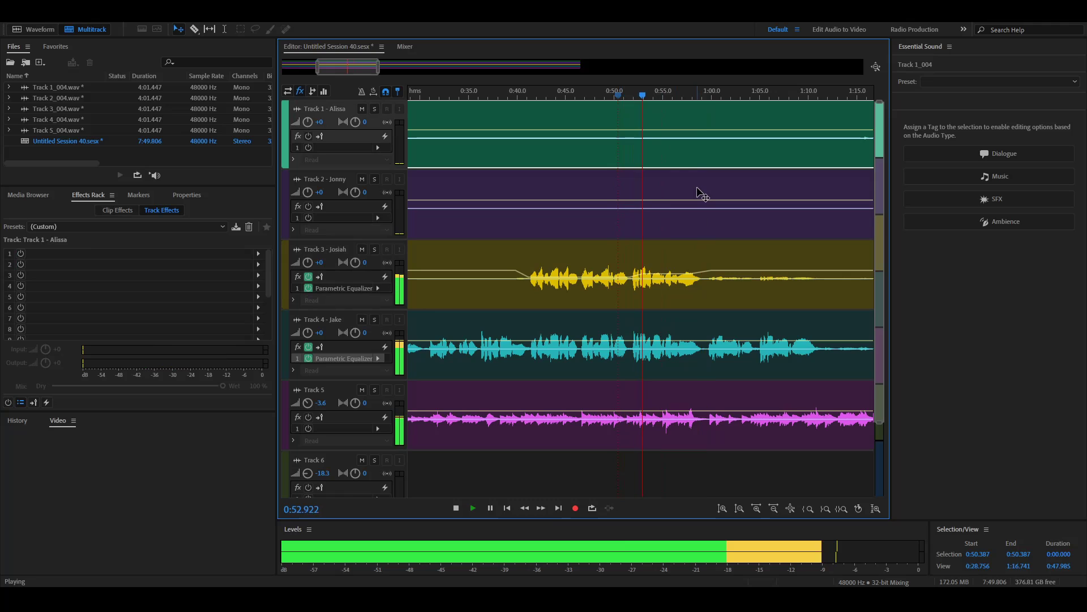
scroll(639, 267, down, 1)
scroll(634, 268, up, 1)
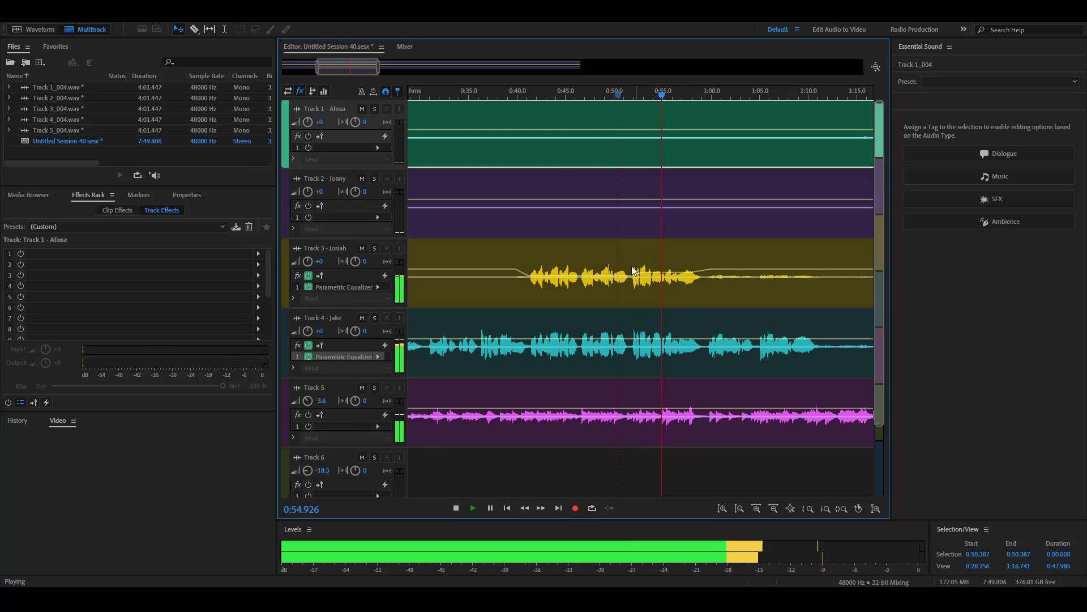
click(611, 294)
scroll(603, 285, down, 3)
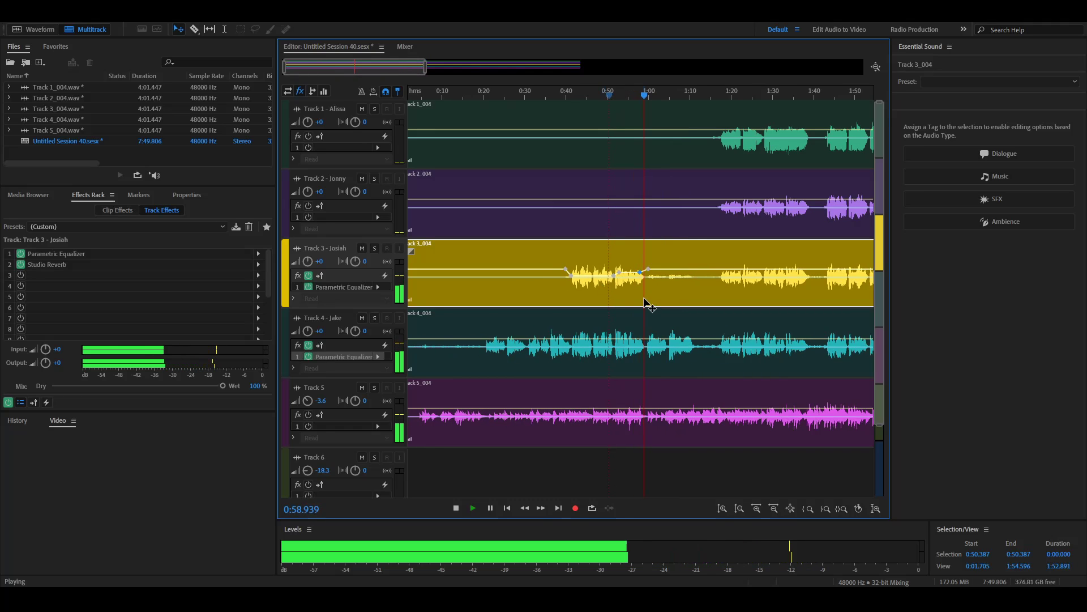
key(space)
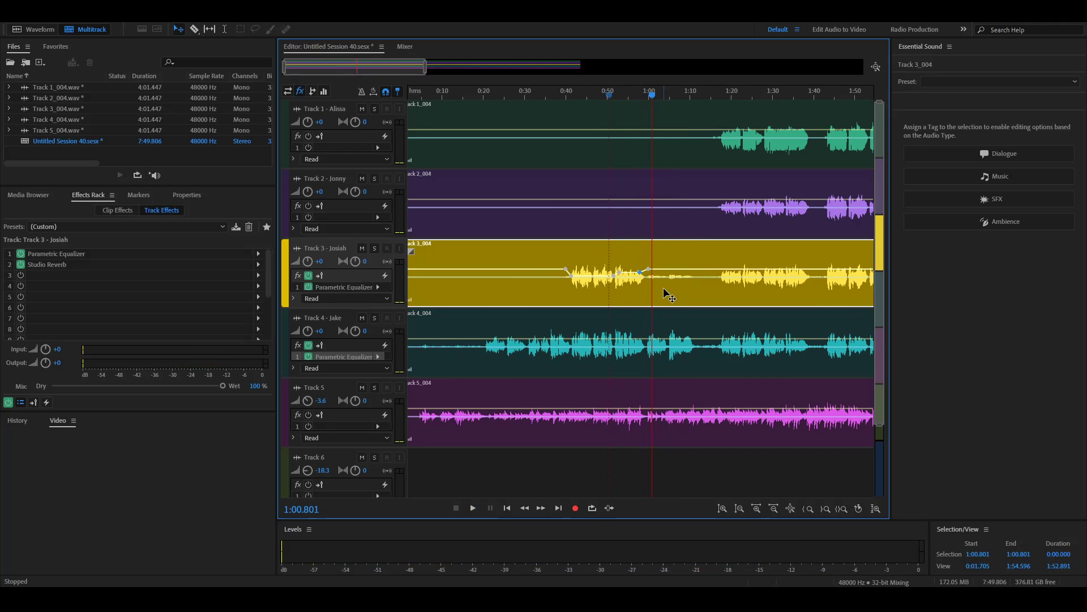
- Silence the bleed in Track 3's waveform between about 0:59 and 1:17, and return to the multitrack session
double_click(663, 287)
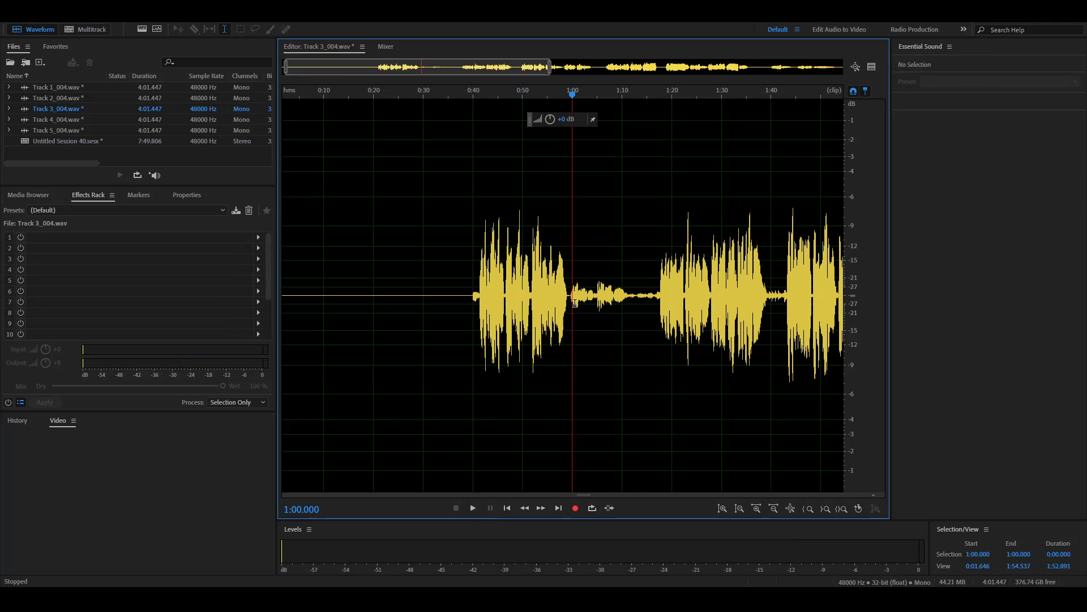
mouse_move(573, 300)
mouse_down()
mouse_move(657, 297)
mouse_move(568, 300)
mouse_move(569, 311)
mouse_up()
drag(601, 164, 167, 29)
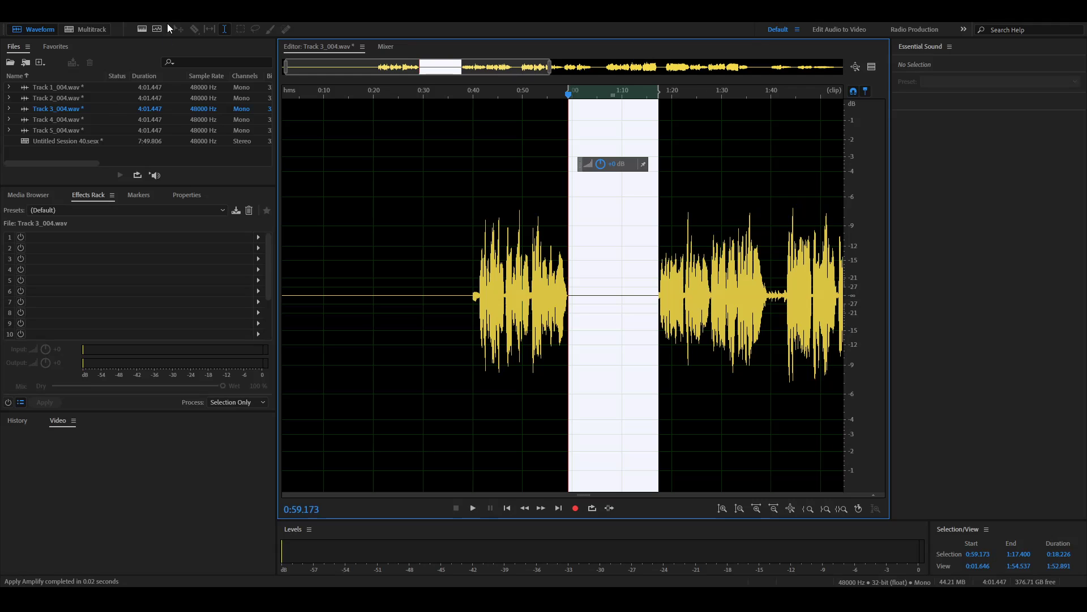
click(93, 29)
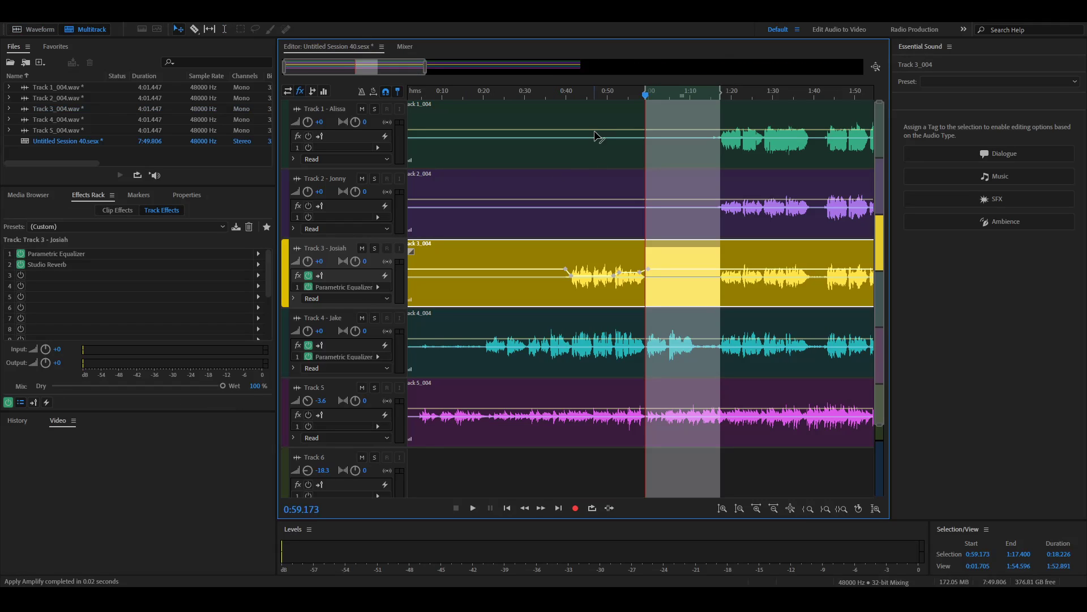
- Clear the time selection and listen to the mix from about 0:56 to 1:11, across Track 3's silenced section
click(630, 90)
key(space)
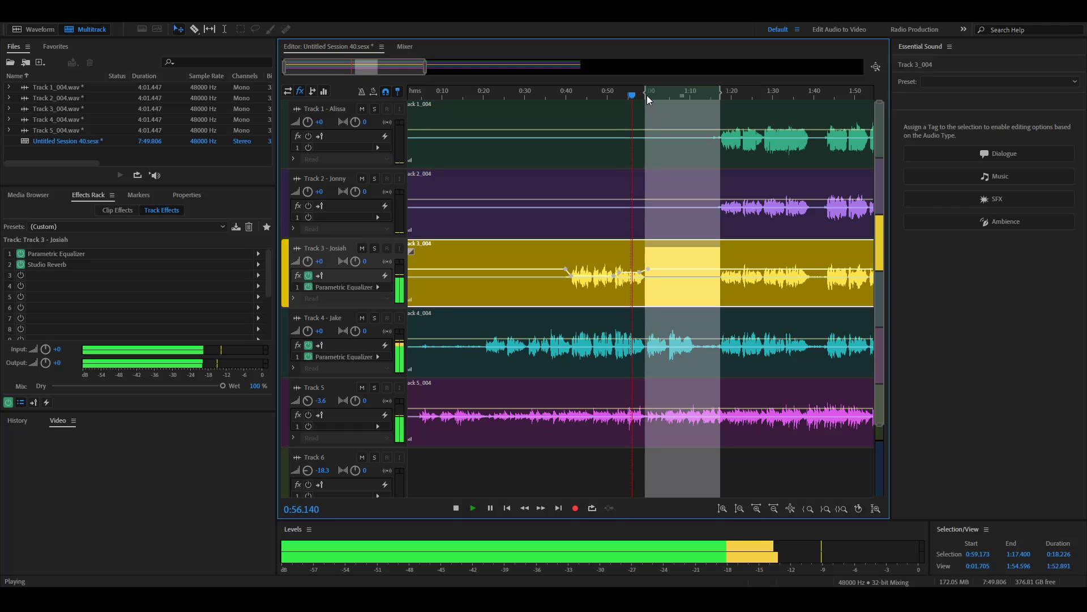
mouse_move(646, 94)
mouse_down()
mouse_move(517, 95)
mouse_move(655, 96)
mouse_up()
key(space)
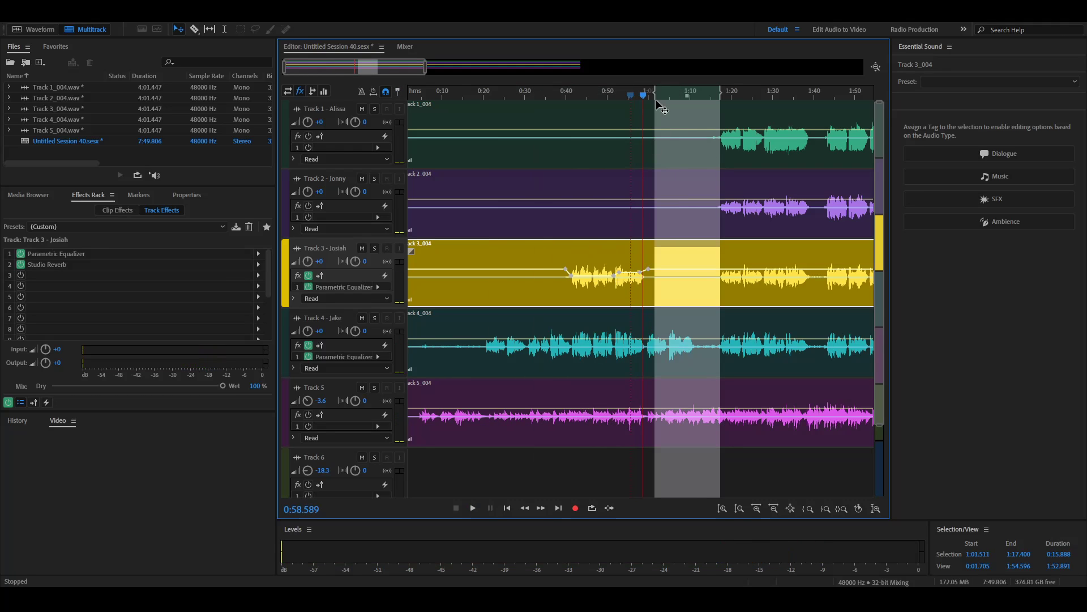
click(697, 134)
key(space)
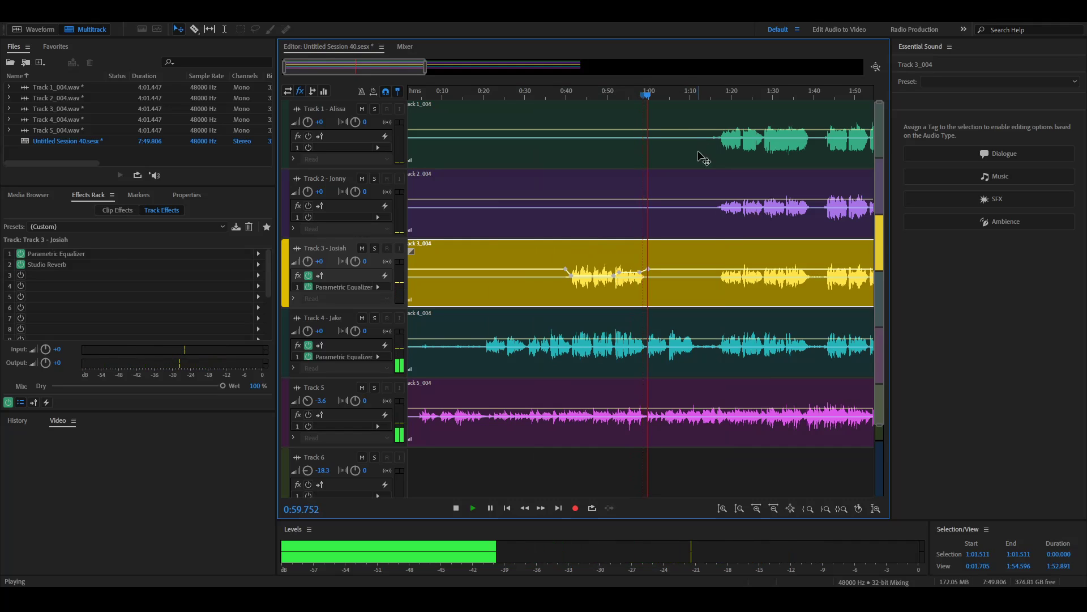
click(653, 184)
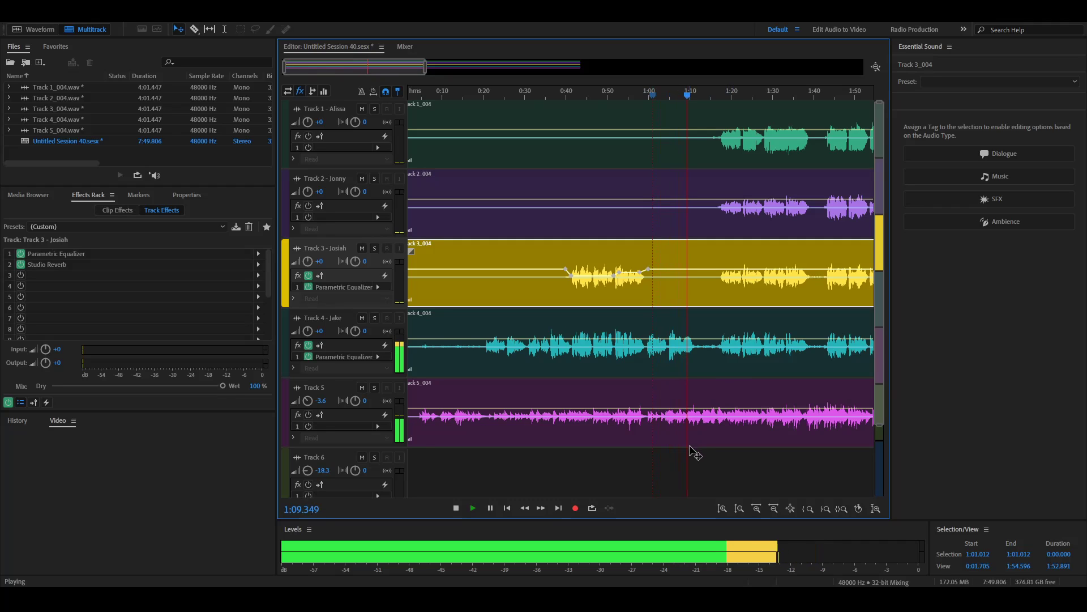
key(space)
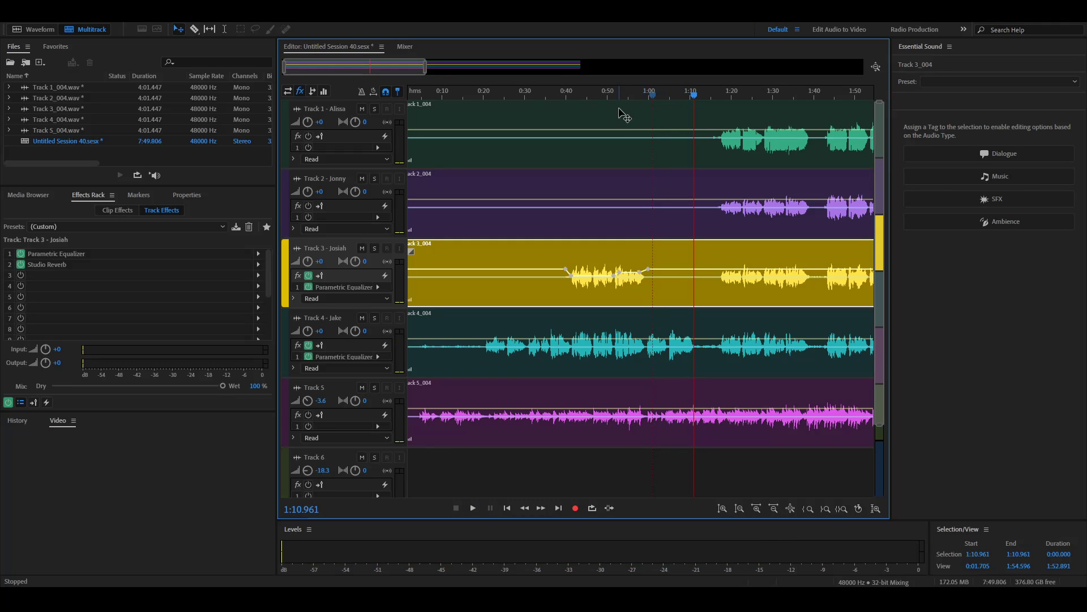
- Listen to the mix from about 0:40 to 0:47, where Track 3 comes in
click(566, 94)
key(space)
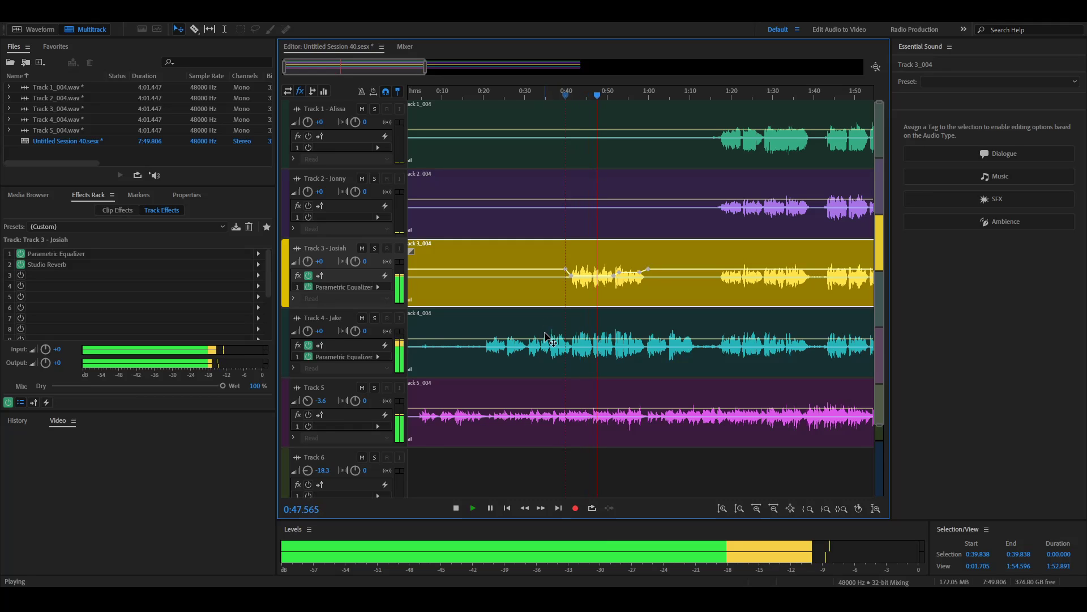
key(space)
- Solo Track 5 and add a Parametric Equalizer in its first effect slot
click(462, 434)
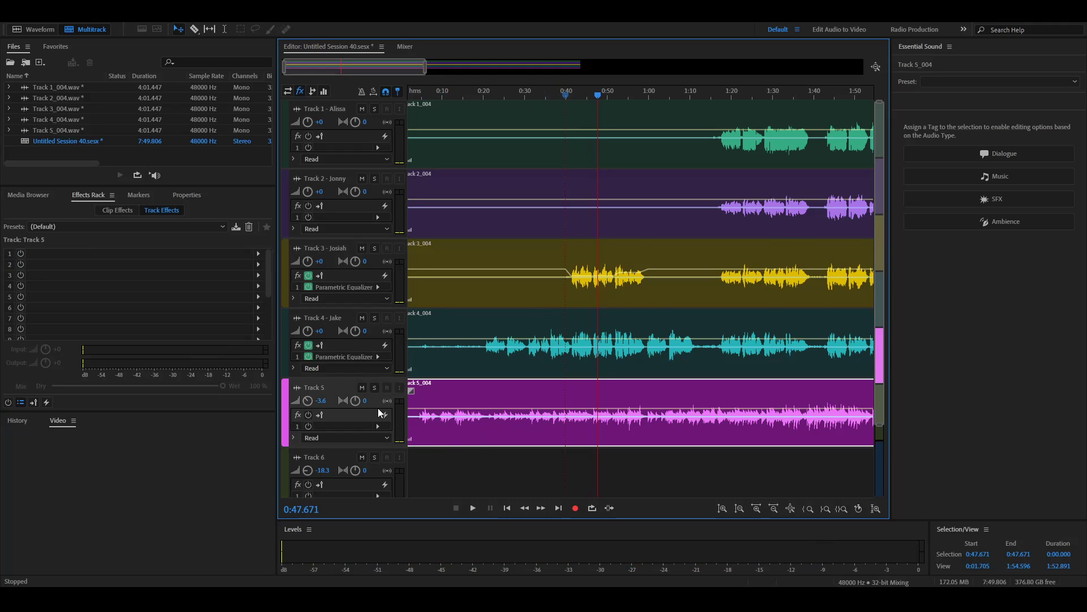
scroll(378, 411, down, 2)
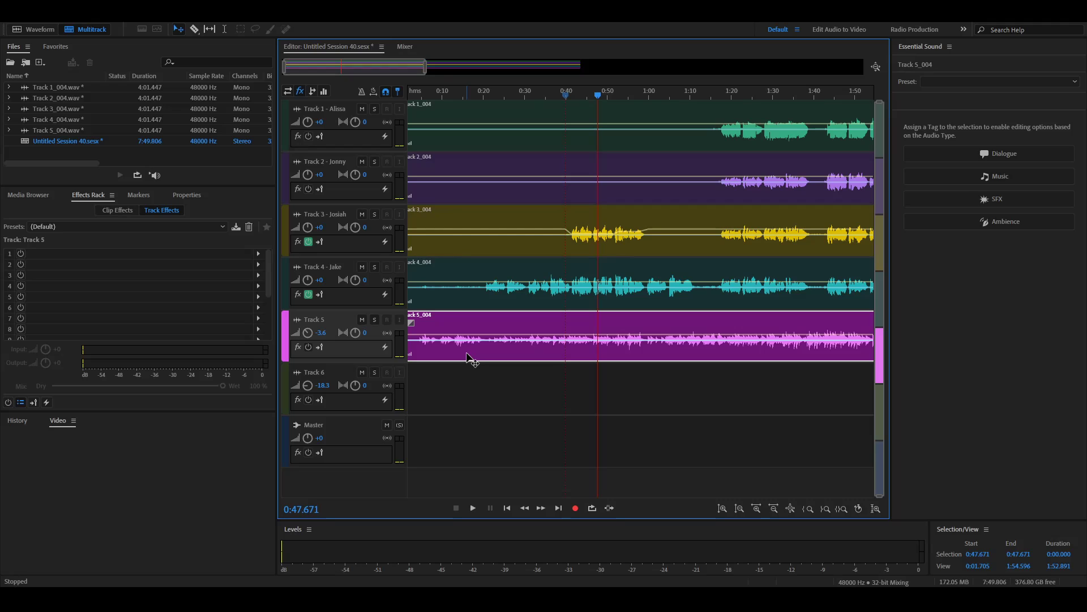
scroll(400, 341, up, 2)
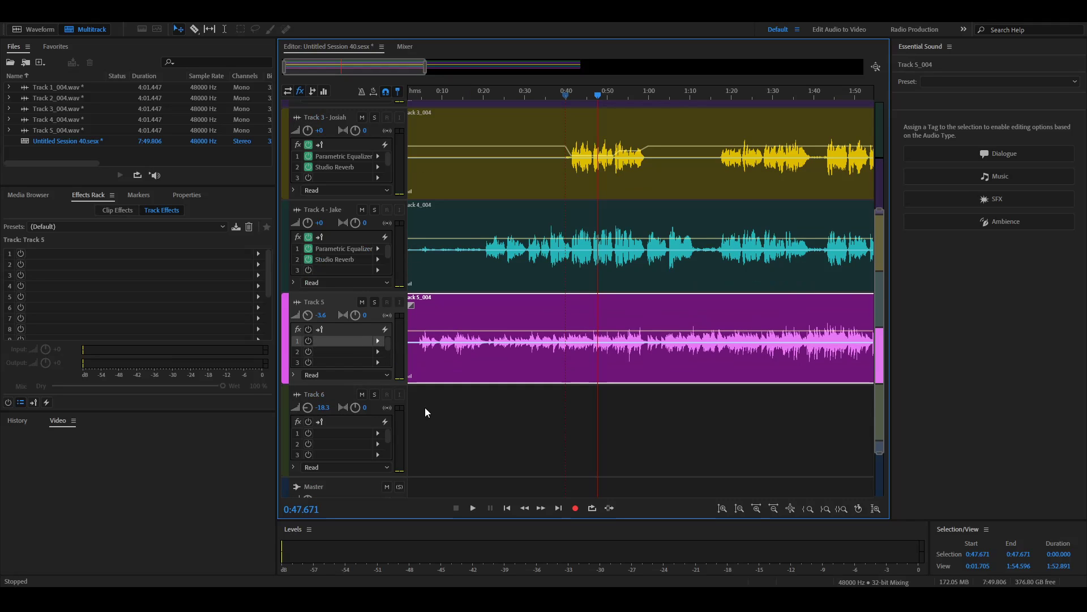
click(376, 301)
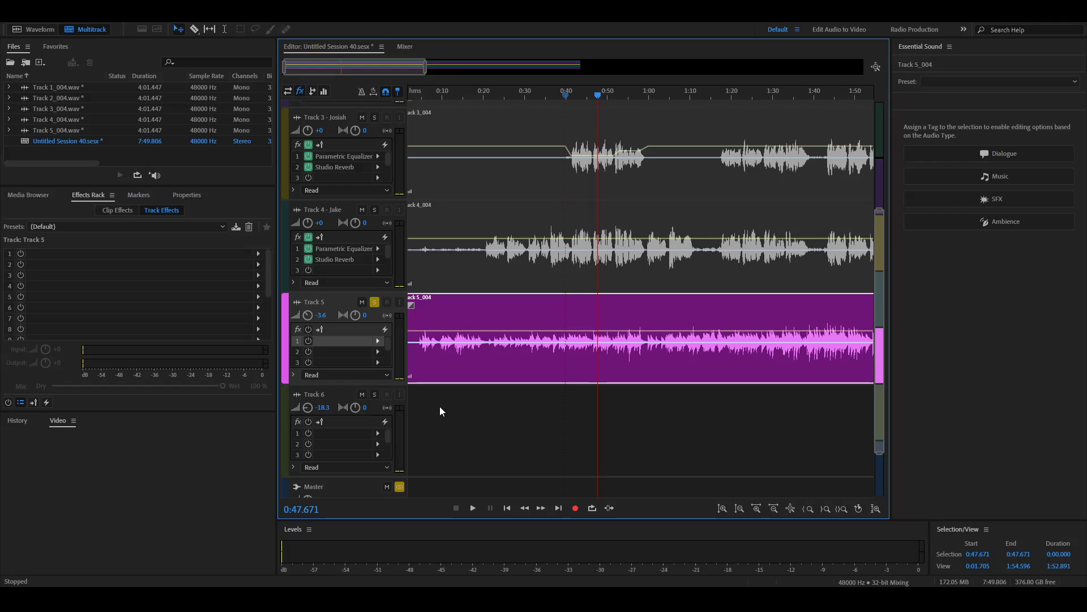
click(579, 471)
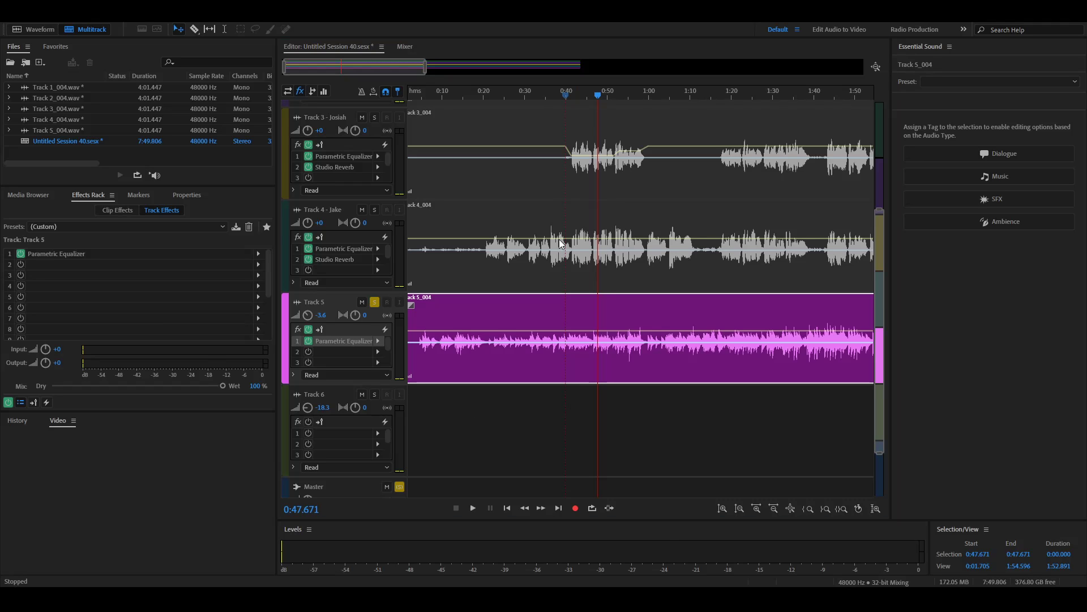
- Listen to the soloed Track 5, bypassing and re-enabling its Parametric Equalizer during playback from about 0:13 to compare the sound
key(space)
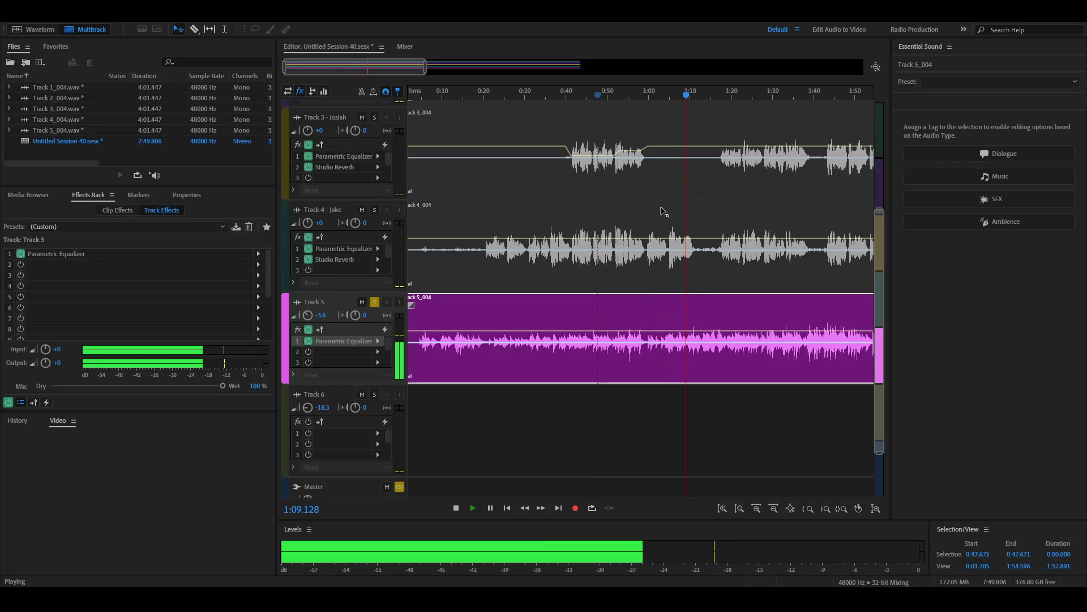
key(space)
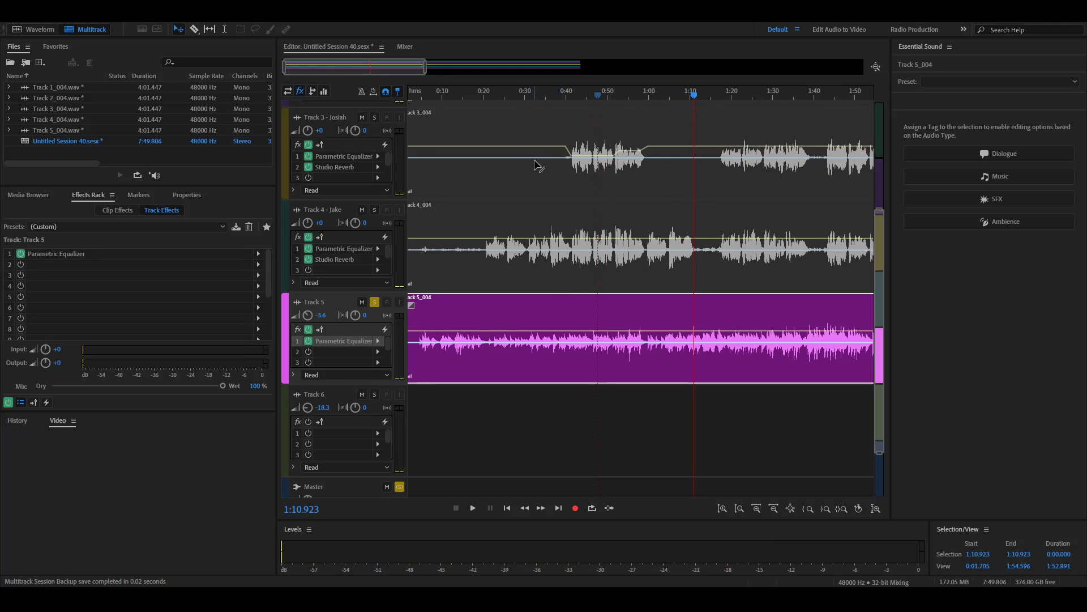
click(453, 93)
key(space)
click(310, 341)
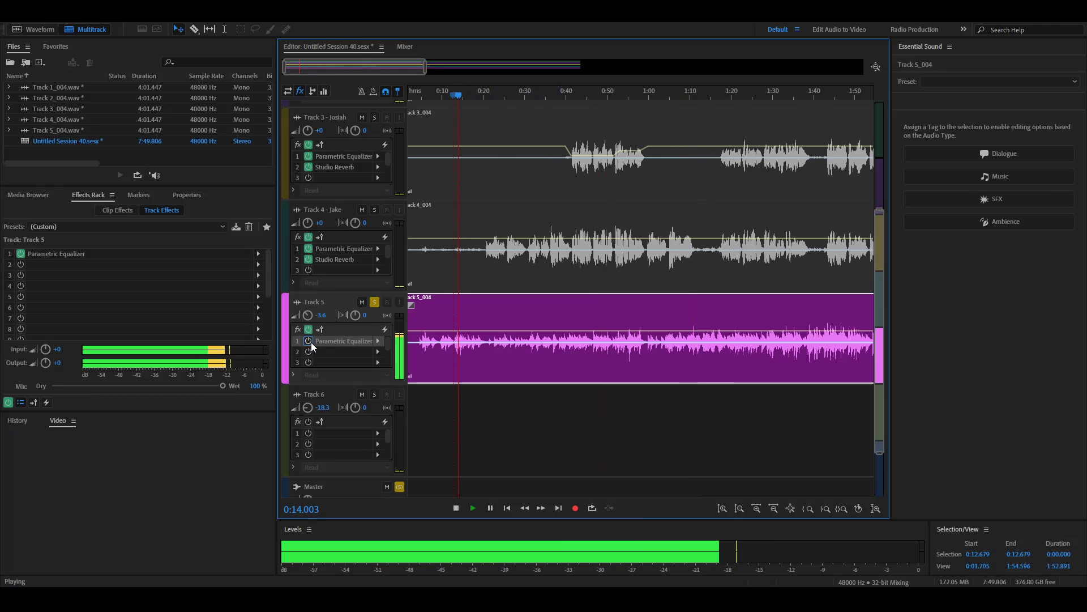
click(309, 341)
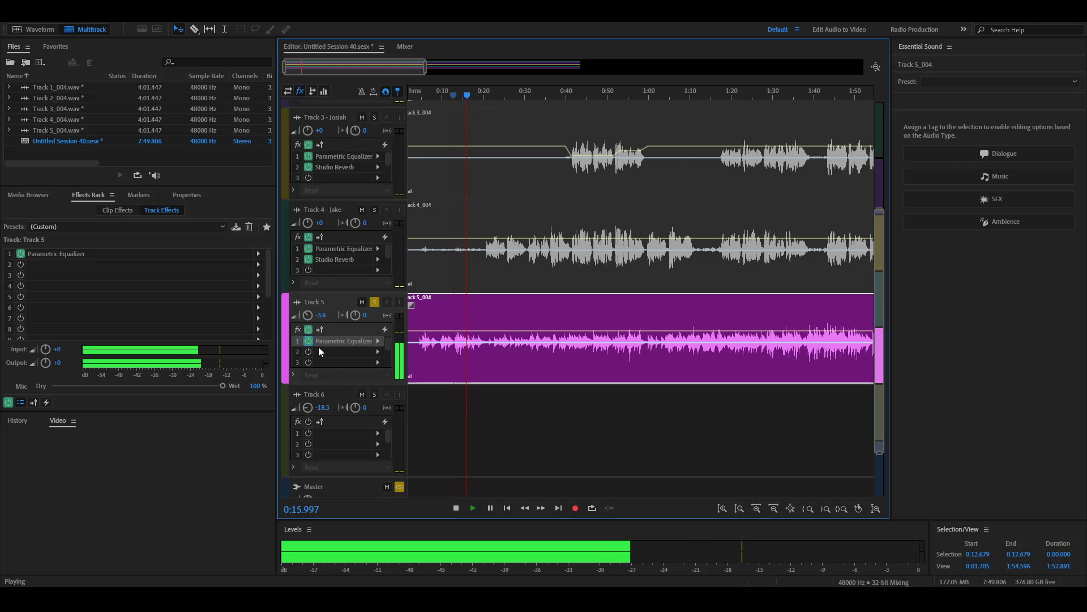
key(space)
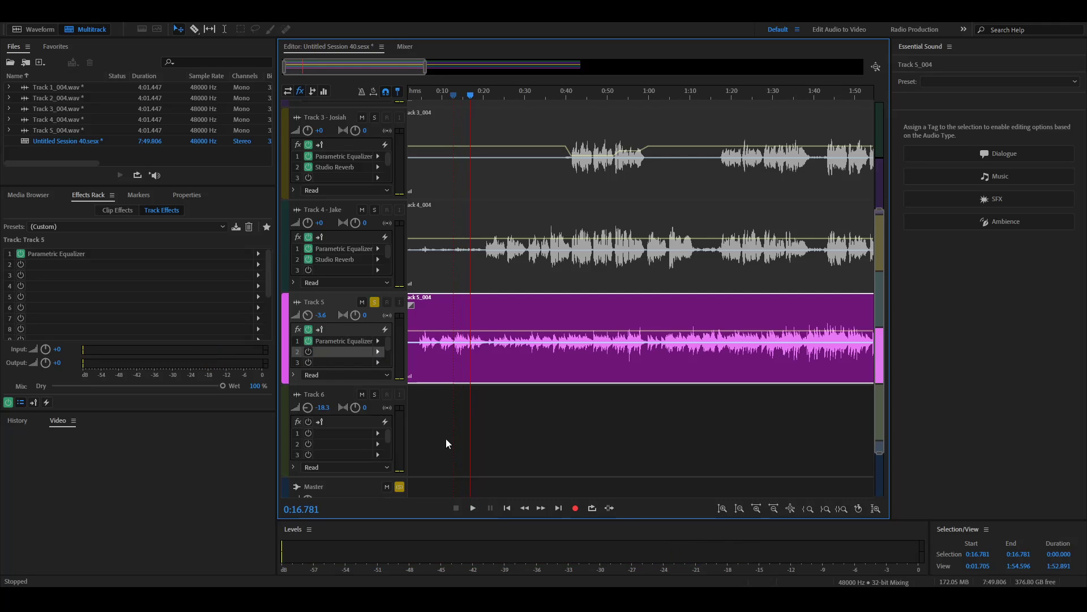
- Add Studio Reverb as Track 5's second effect and listen to it soloed from about 0:17 to 0:29
click(551, 492)
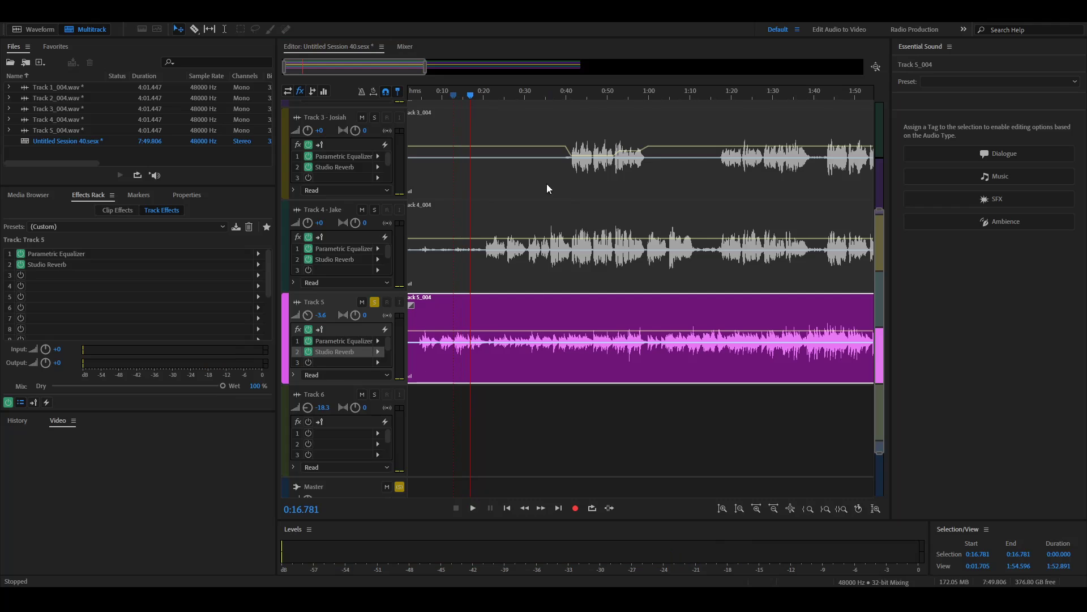
key(space)
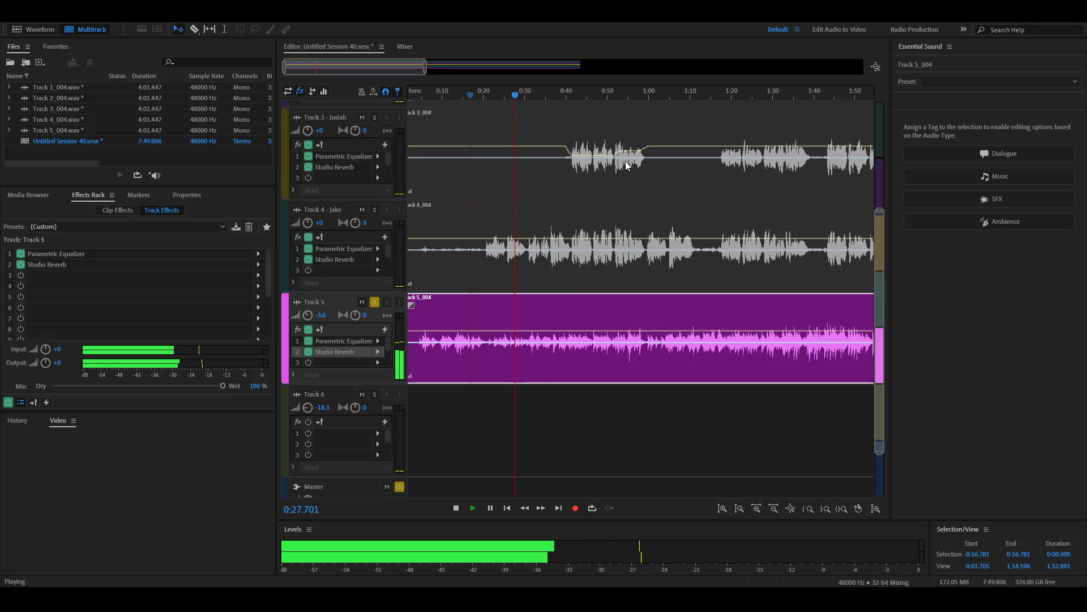
key(space)
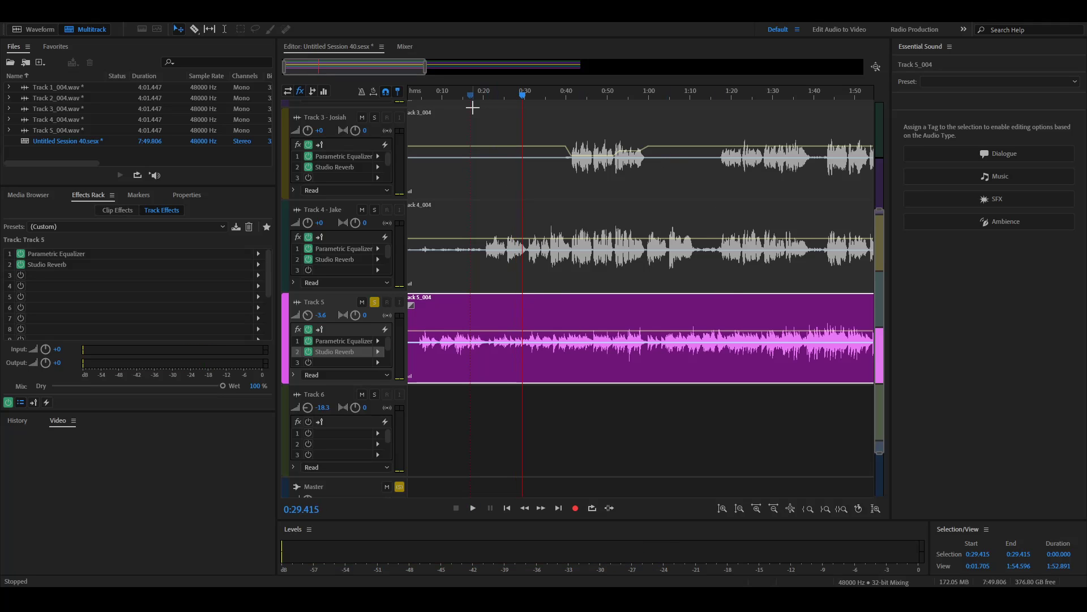
- Turn off Track 5's solo and set its track volume to -1.2 dB while the full mix plays
click(374, 302)
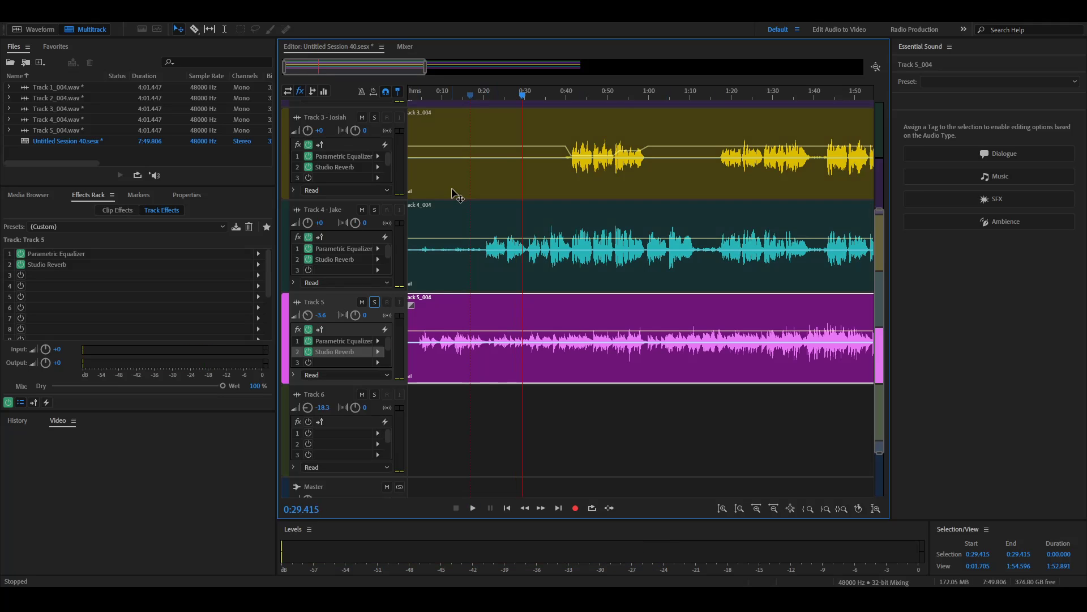
key(space)
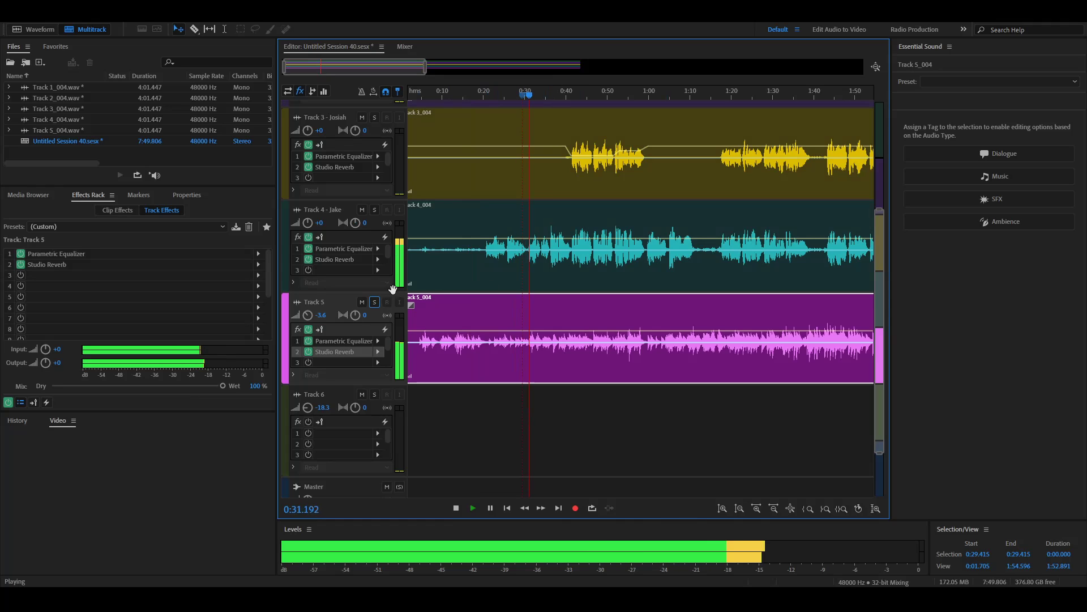
drag(315, 315, 310, 320)
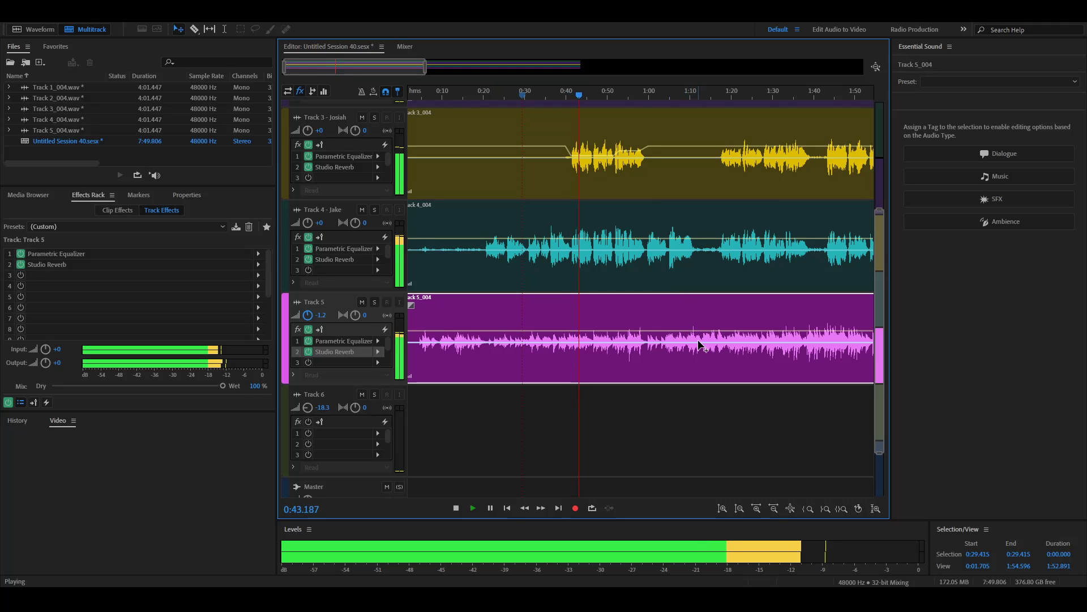
key(space)
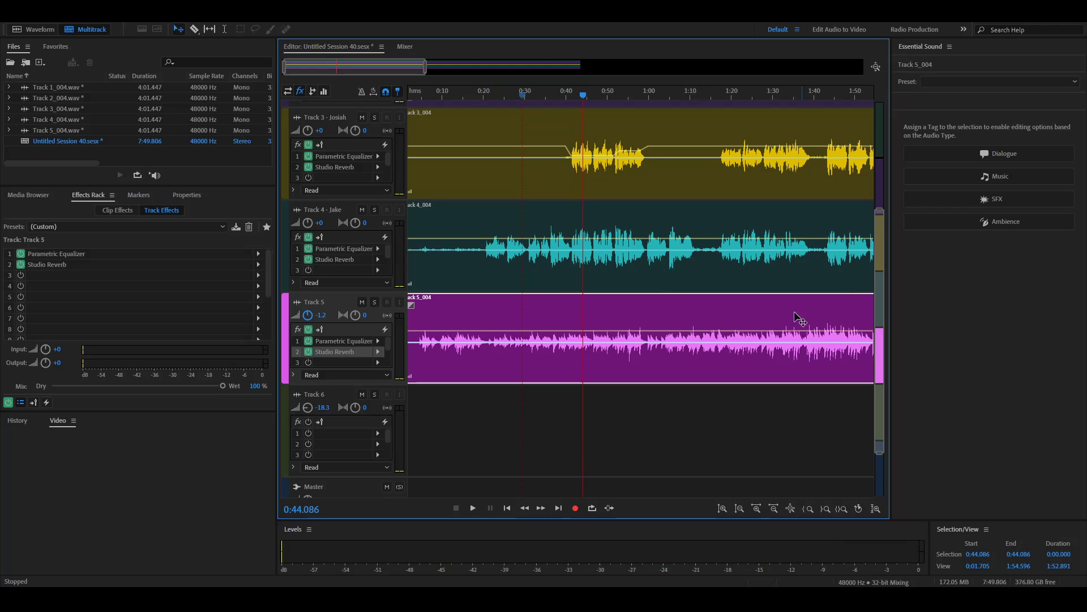
- Bring the section from about 0:47 to 2:40 of all tracks into view and play the mix from about 1:21
scroll(795, 312, down, 1)
scroll(762, 312, up, 2)
scroll(666, 270, up, 4)
scroll(664, 269, down, 1)
scroll(665, 269, down, 1)
scroll(664, 269, up, 1)
scroll(664, 269, down, 1)
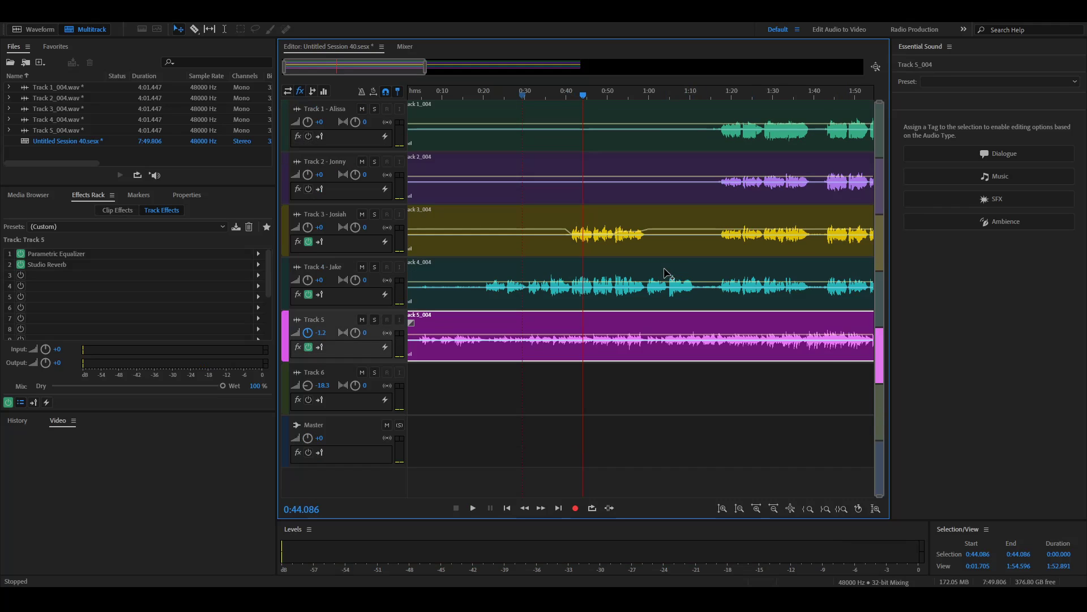
scroll(518, 70, right, 5)
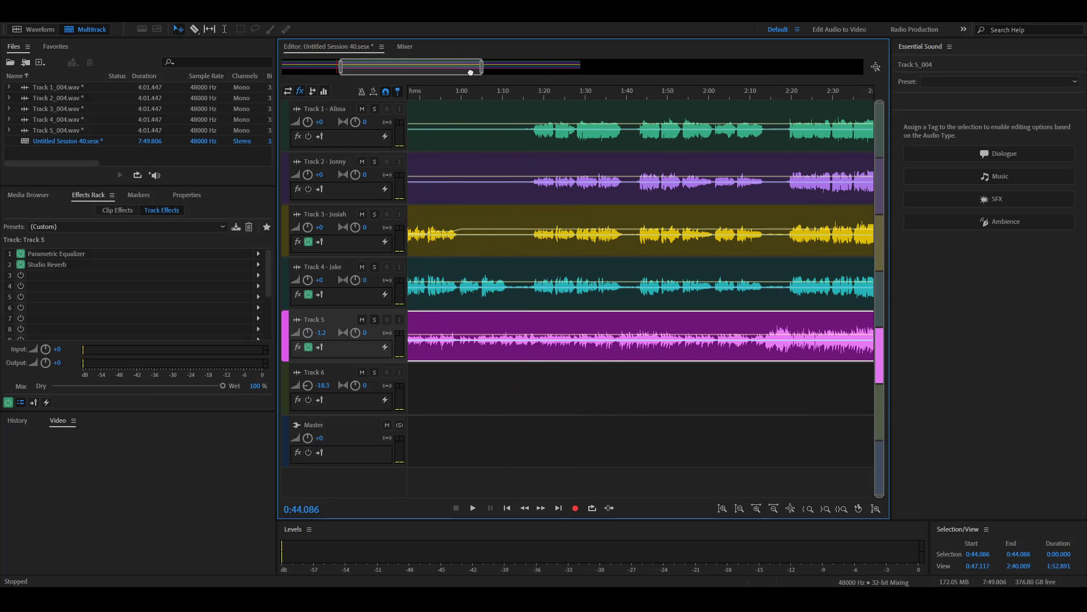
click(549, 93)
key(space)
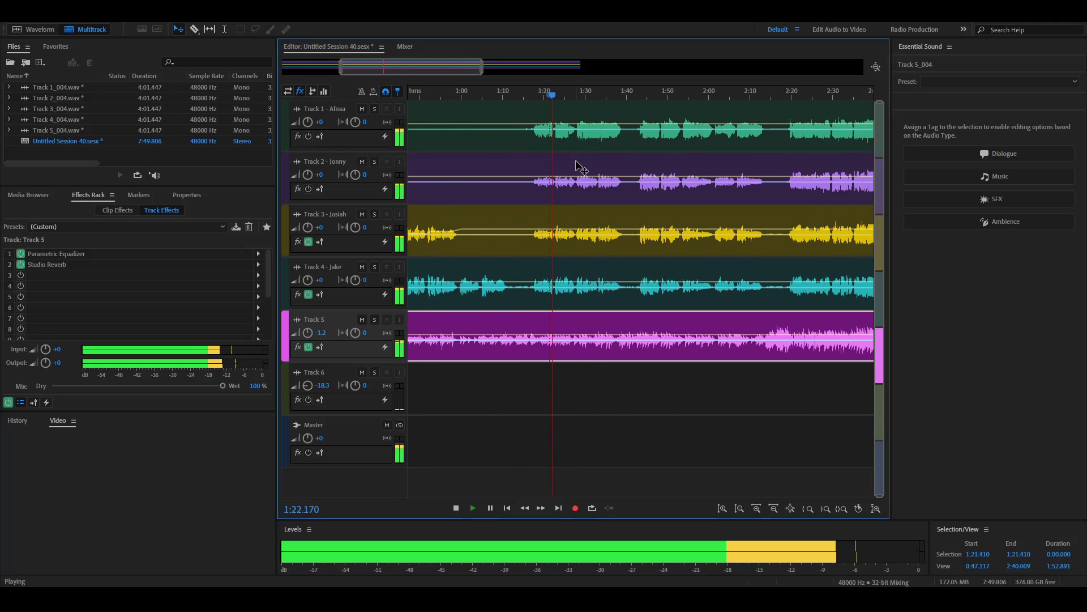
- Listen to Track 1 and Track 3 separately in solo between about 1:23 and 1:28
click(375, 108)
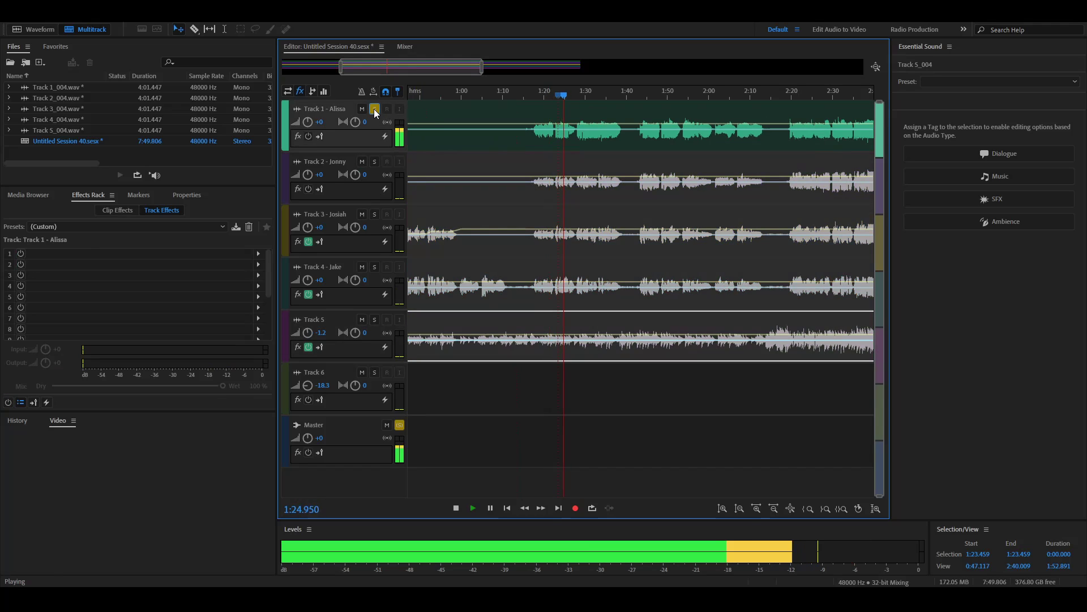
key(space)
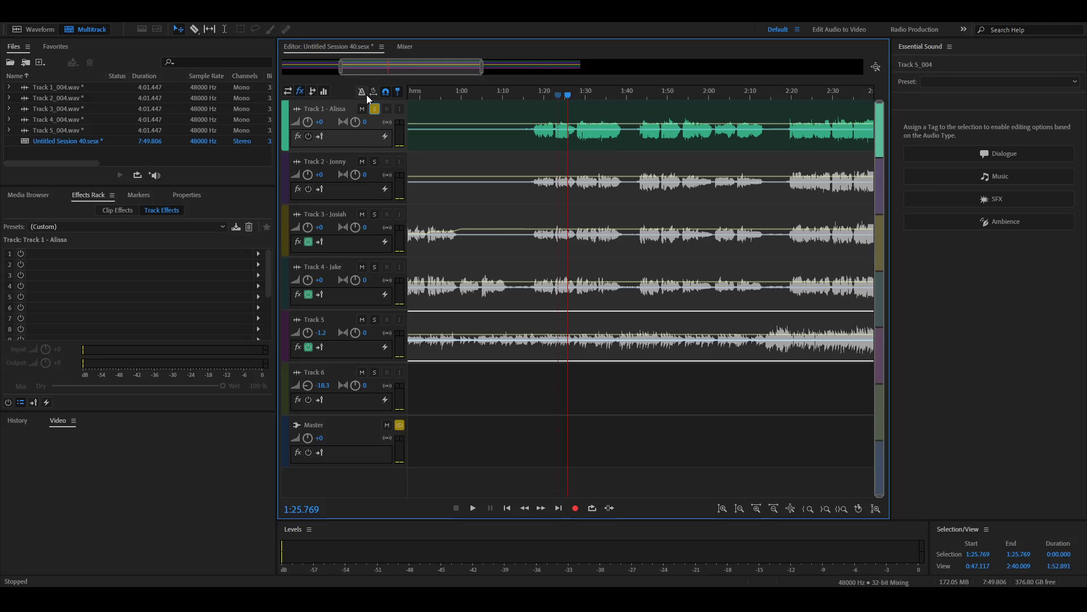
click(374, 108)
click(375, 214)
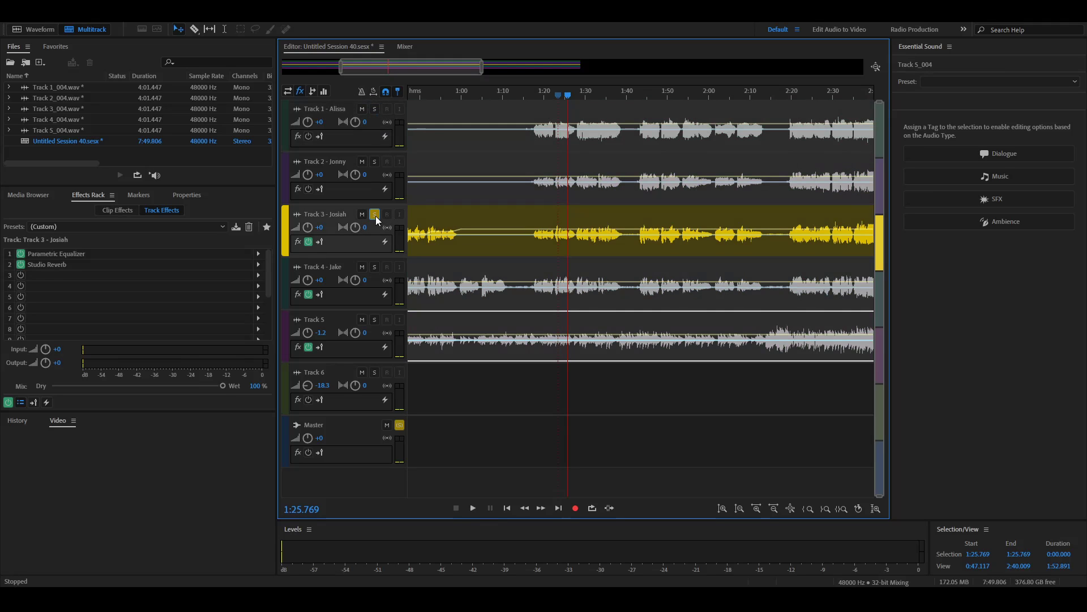
key(space)
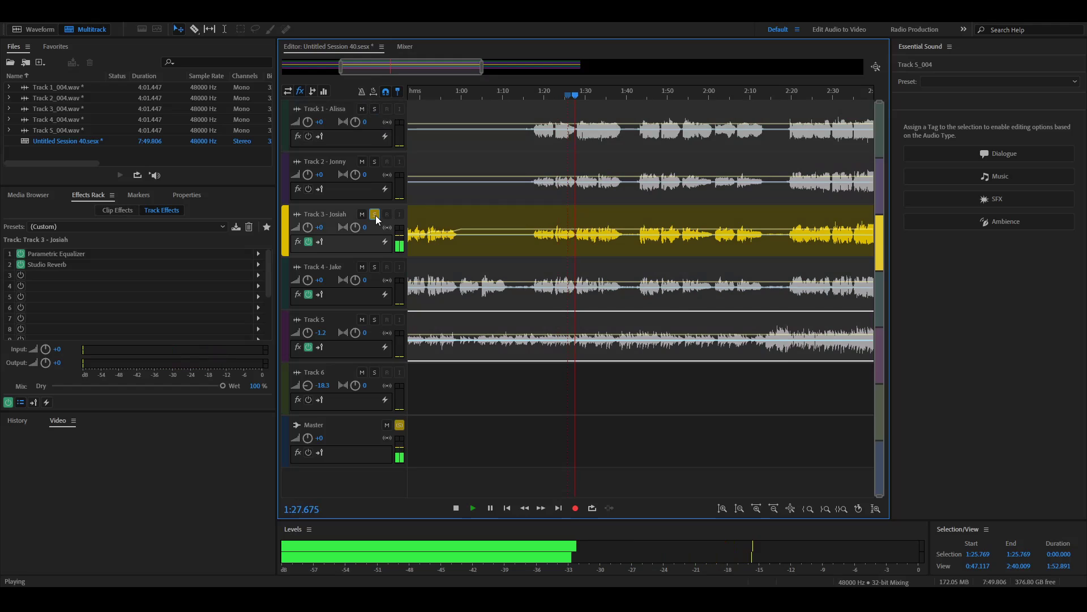
key(space)
click(375, 215)
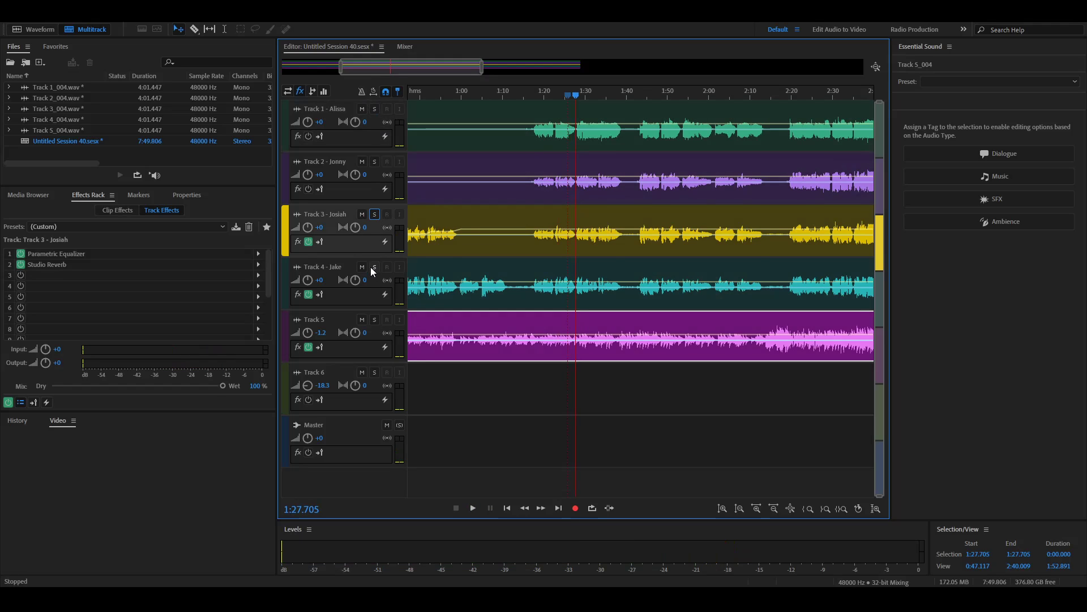
- Listen to Track 4 in solo from about 1:28 to 1:31, and compare it with Track 1 soloed up to about 1:32
click(373, 266)
key(space)
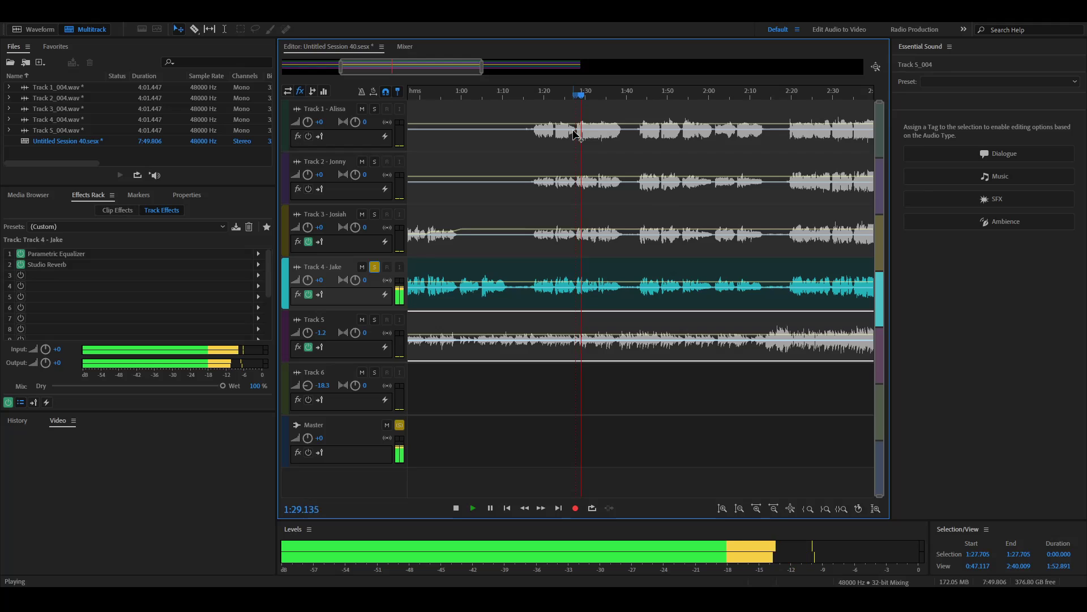
key(space)
click(374, 109)
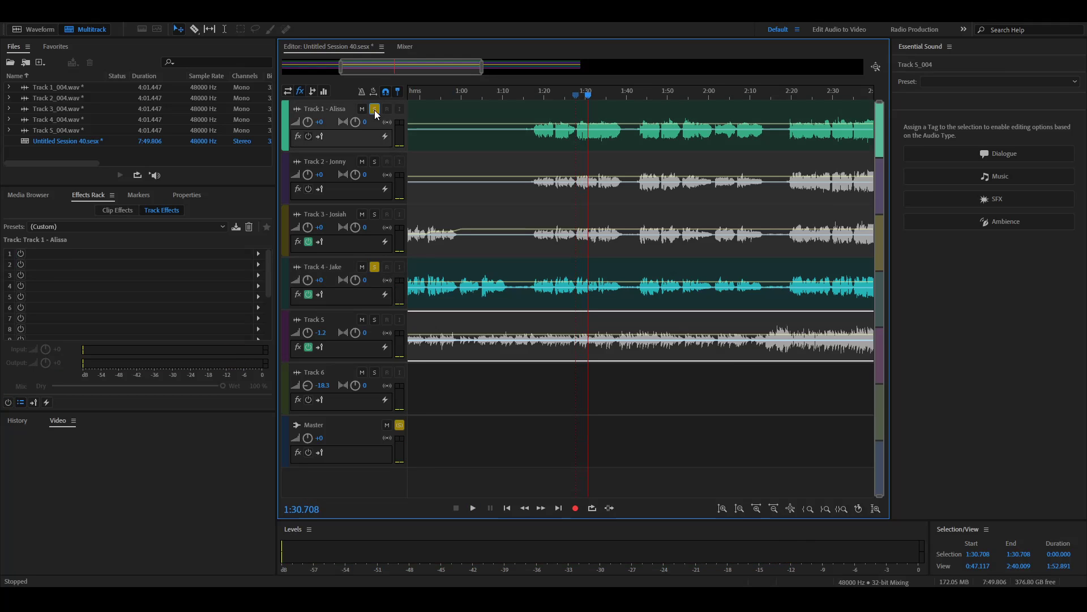
click(376, 268)
key(space)
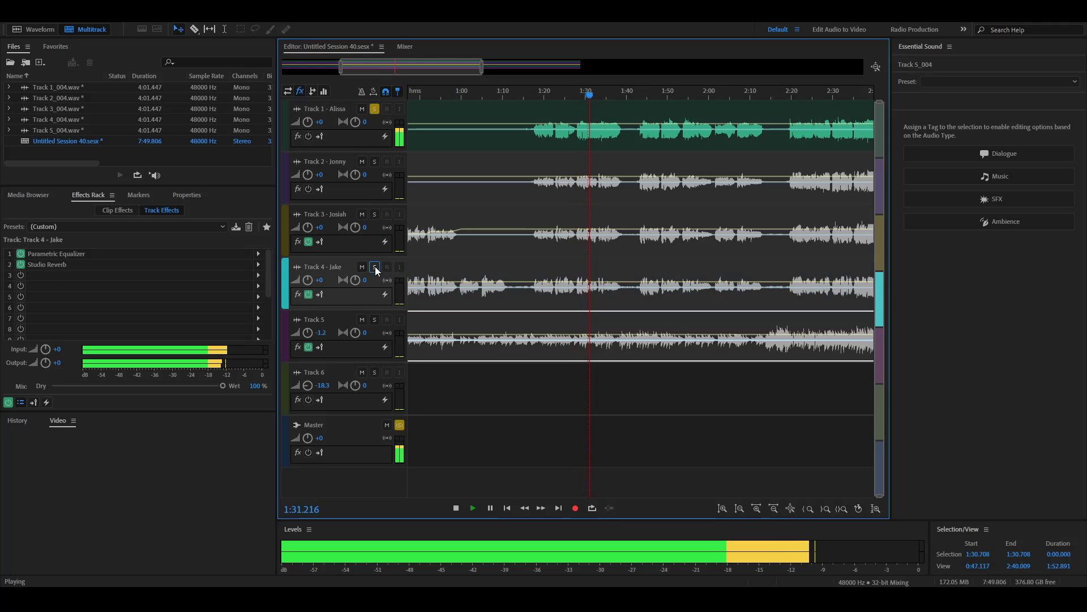
key(space)
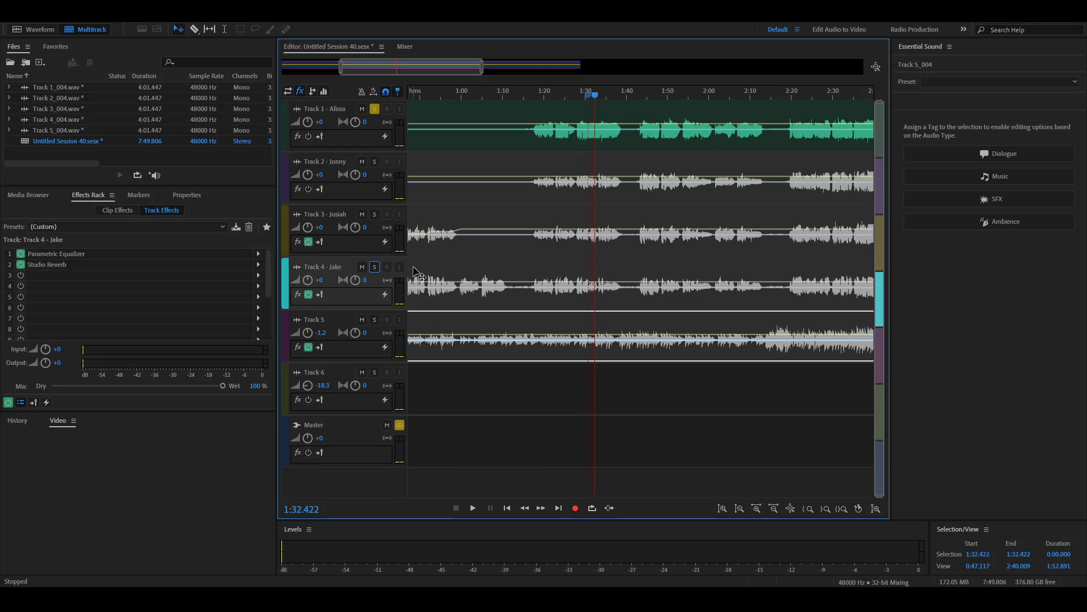
- Turn off Track 1's solo and play the full mix from about 1:18 to 1:20
scroll(578, 199, up, 3)
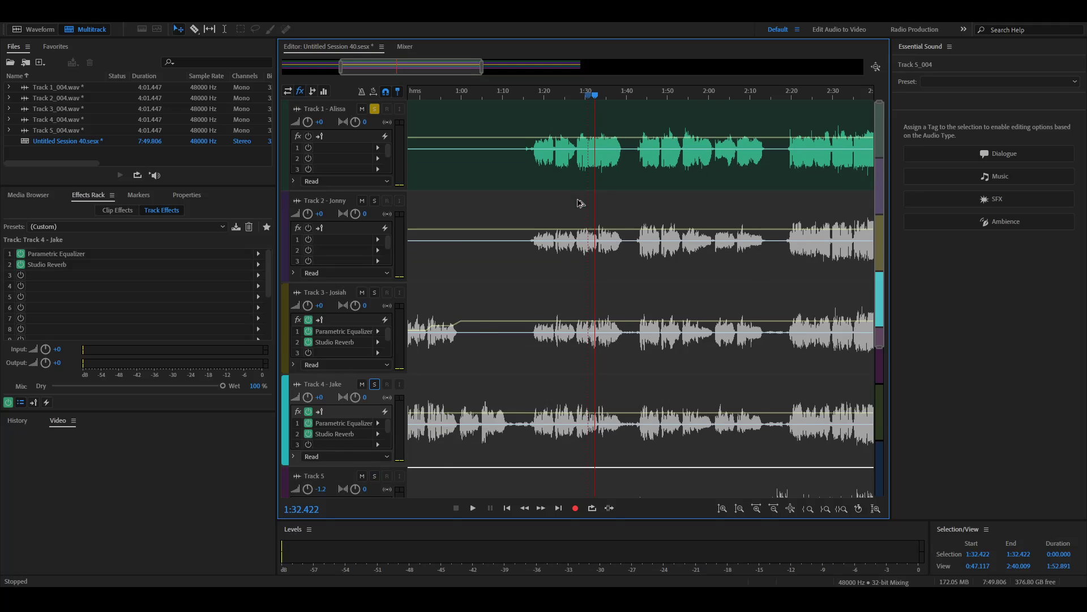
scroll(577, 199, down, 2)
click(376, 109)
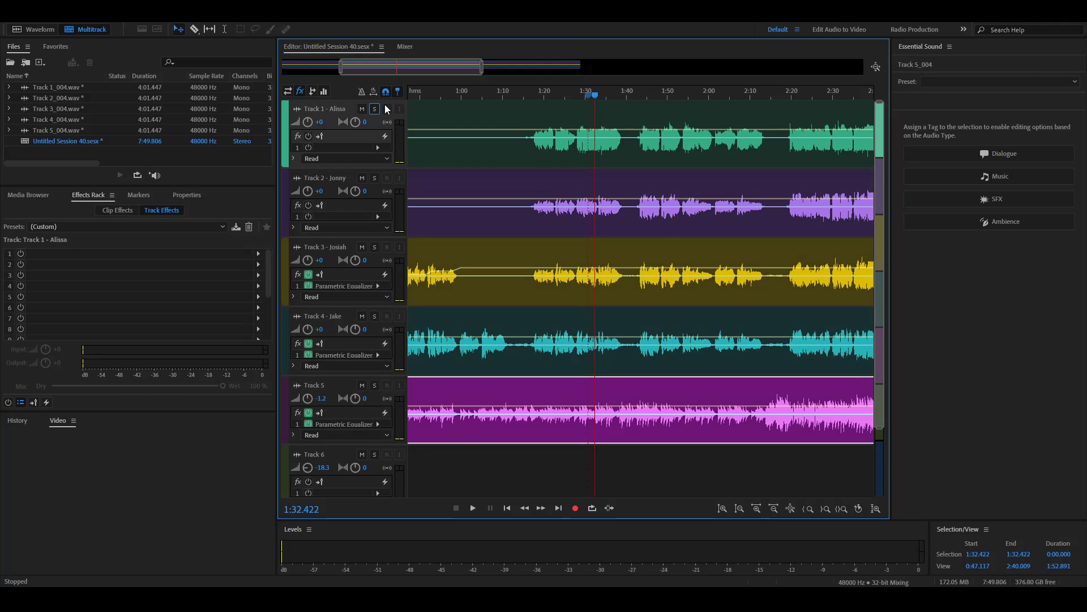
click(530, 95)
drag(530, 97, 539, 97)
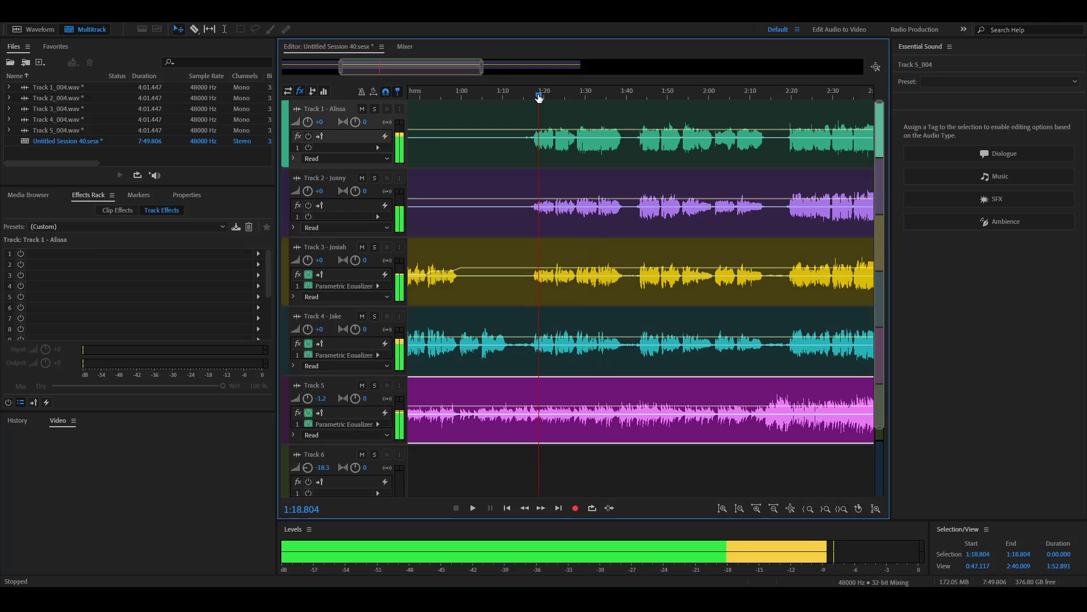
key(space)
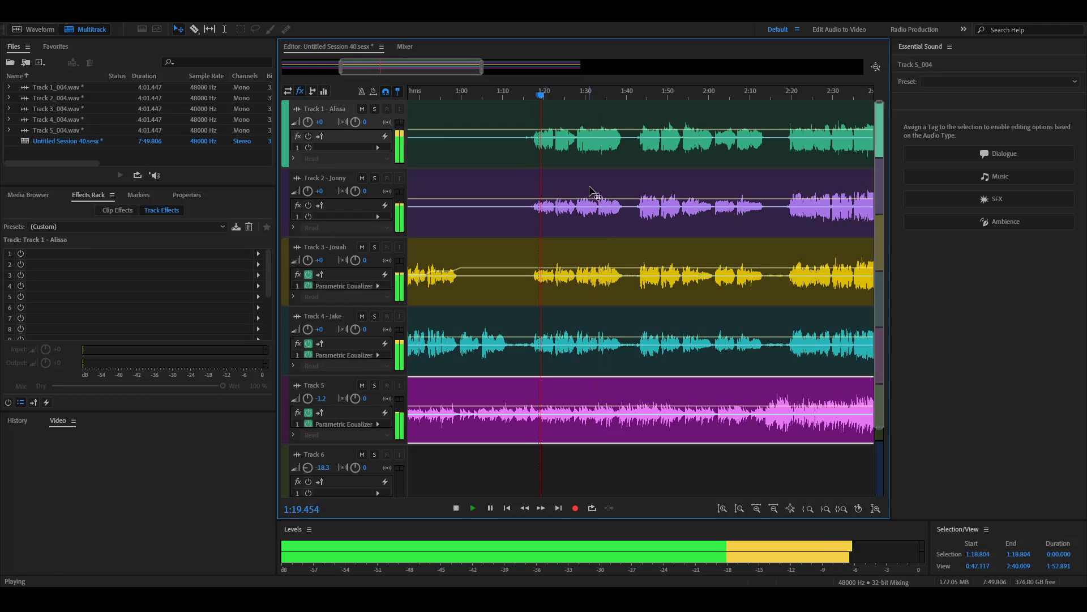
key(space)
- Look over the volume envelopes of the Track 1 and Track 2 clips, and fit the whole session in the timeline with no clip selected
click(560, 135)
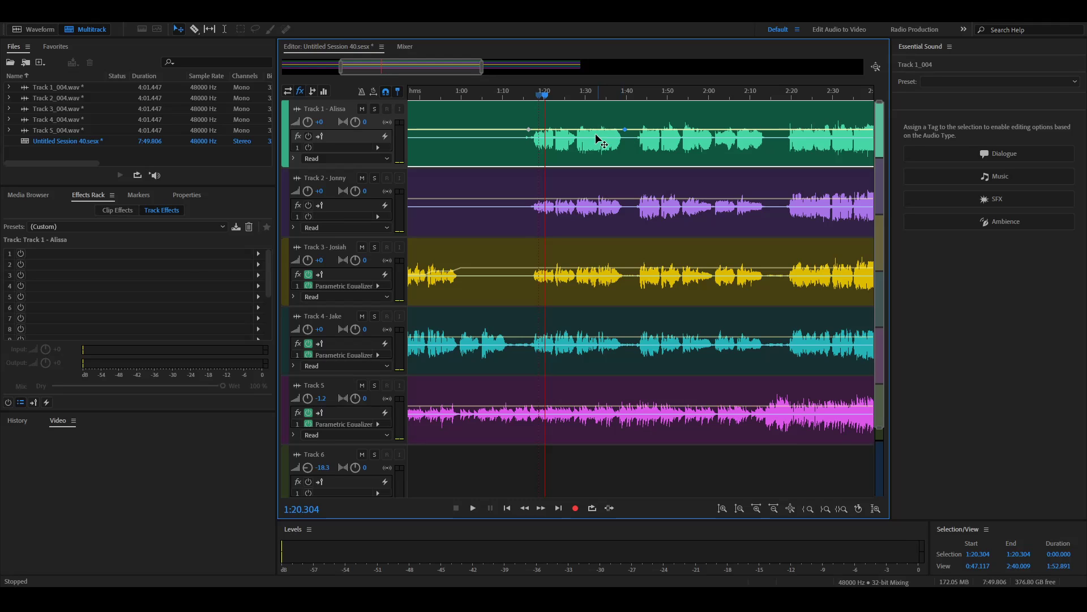
mouse_move(541, 130)
mouse_down()
mouse_move(542, 118)
mouse_move(542, 130)
mouse_up()
scroll(588, 227, down, 2)
scroll(589, 227, up, 2)
click(588, 227)
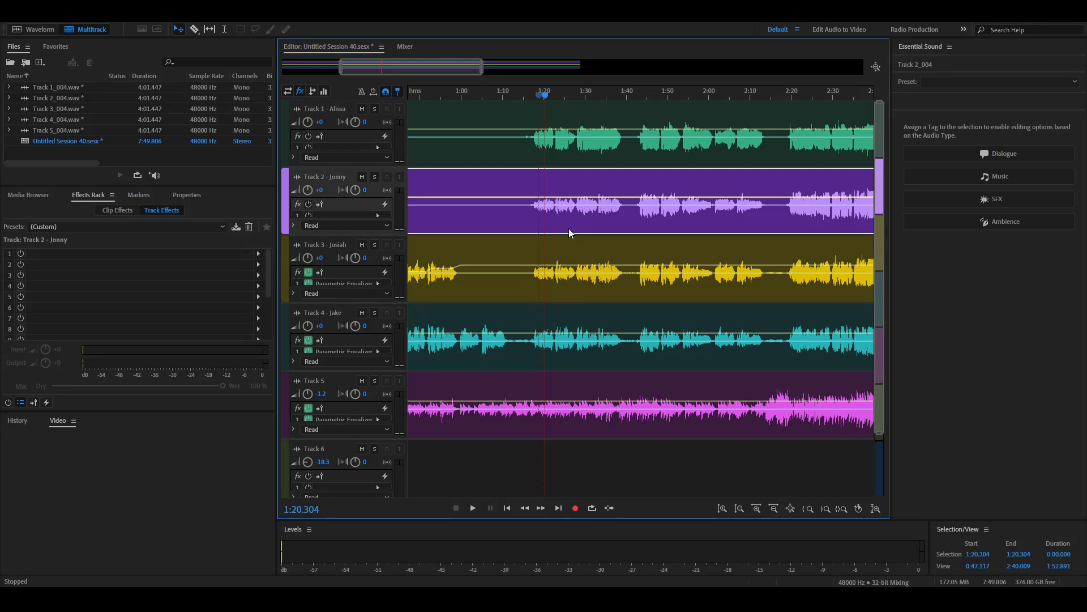
click(579, 459)
key(backslash)
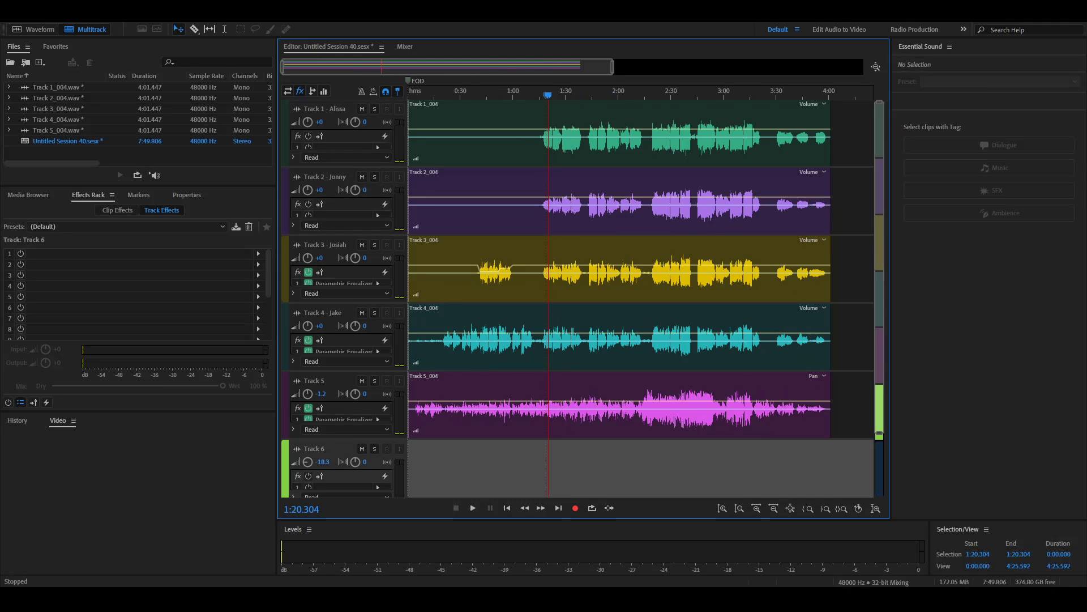